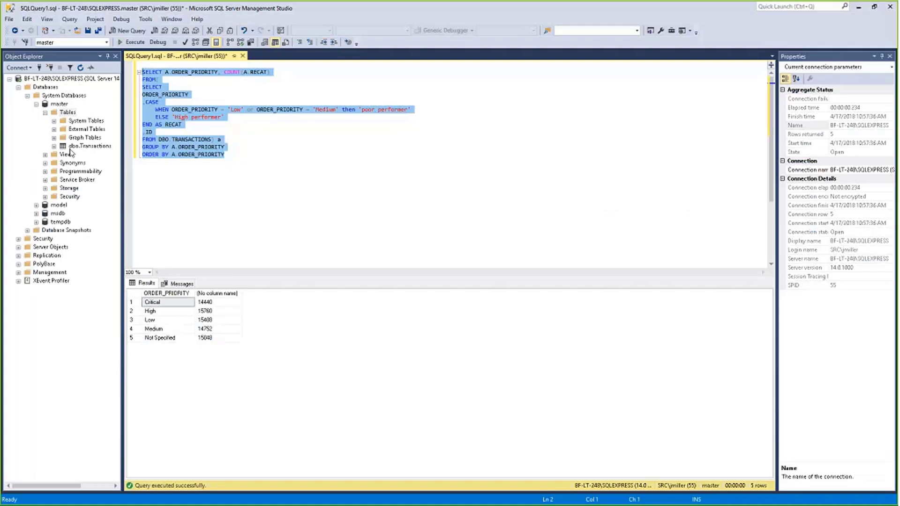
# Step: Switch to Alteryx Designer and place a Connect In-DB tool on the empty workflow canvas
pyautogui.click(97, 146)
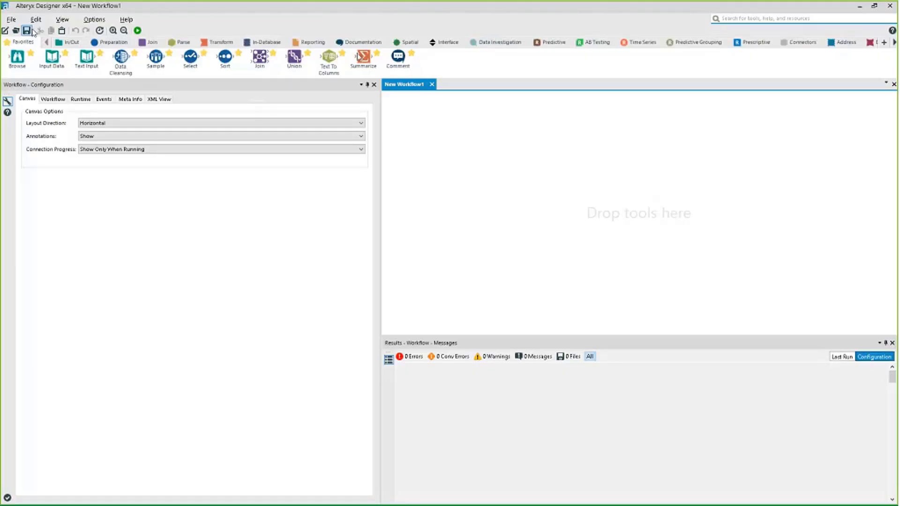
pyautogui.click(266, 43)
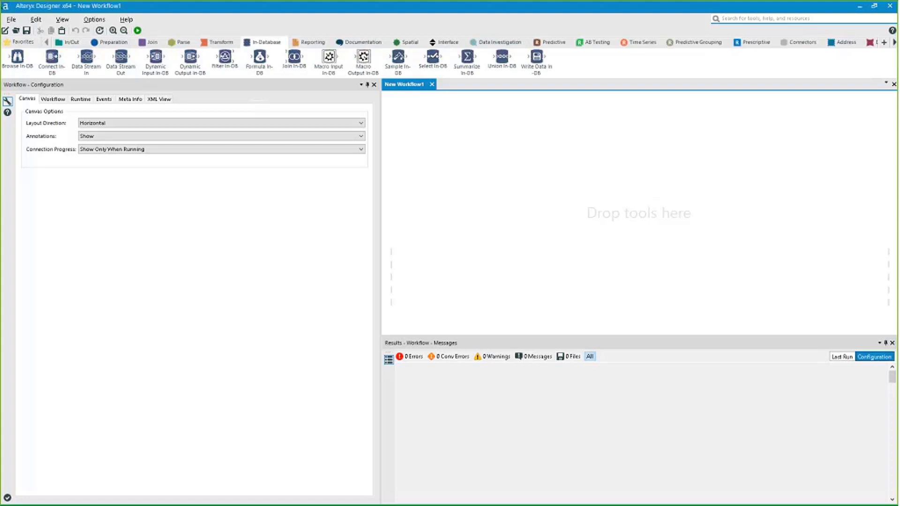
pyautogui.moveTo(52, 57); pyautogui.dragTo(428, 153)
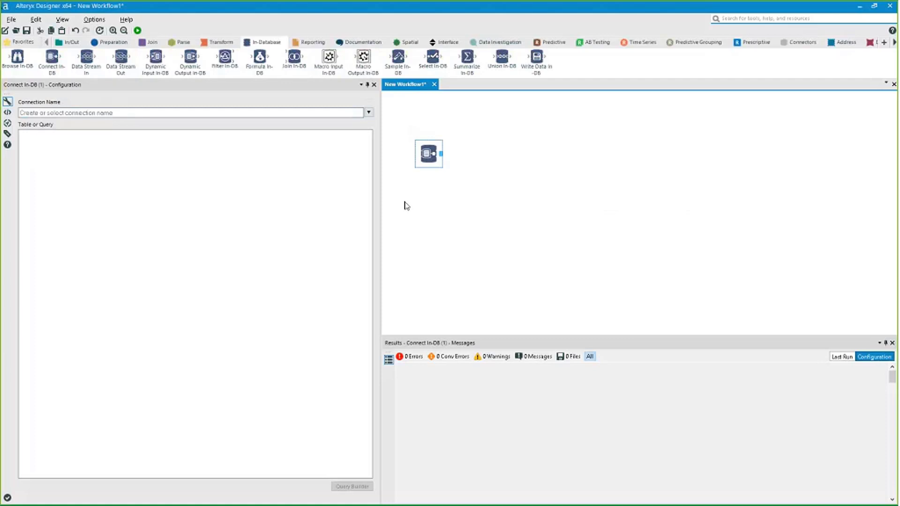
# Step: Open the In-DB connection manager and set the data source to Microsoft SQL Server with connection type User
pyautogui.click(369, 113)
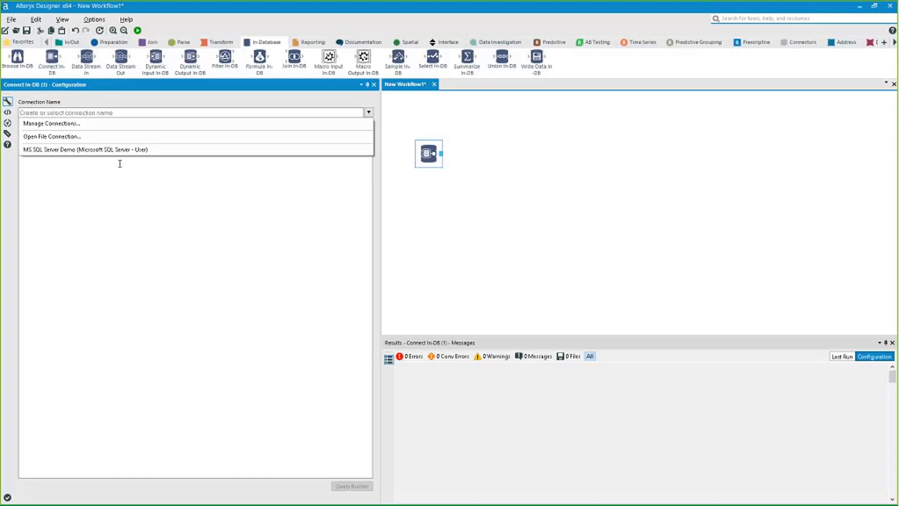
pyautogui.click(66, 126)
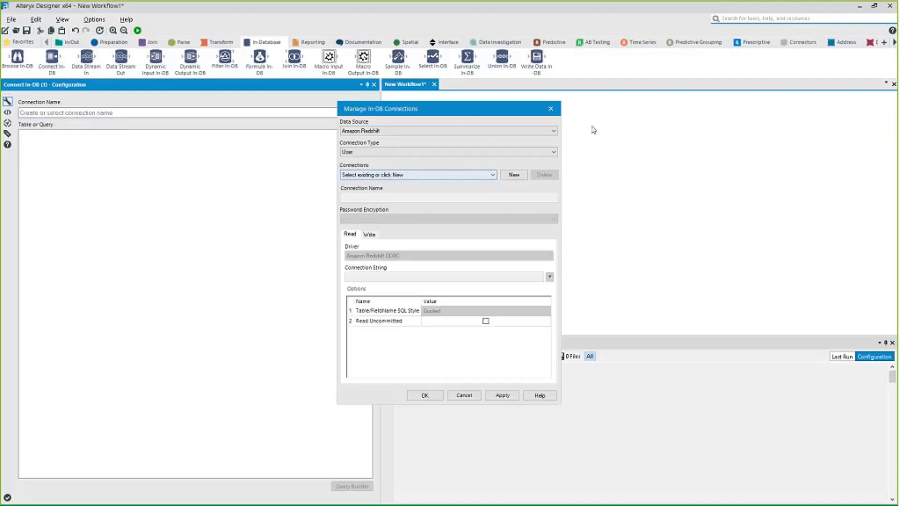
pyautogui.moveTo(504, 108); pyautogui.dragTo(322, 161)
pyautogui.click(322, 183)
pyautogui.click(654, 186)
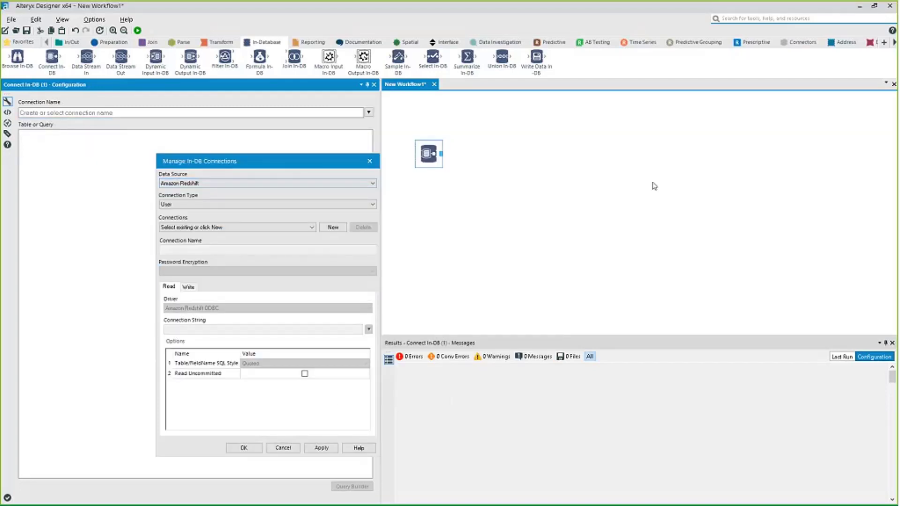
pyautogui.moveTo(316, 166); pyautogui.dragTo(510, 113)
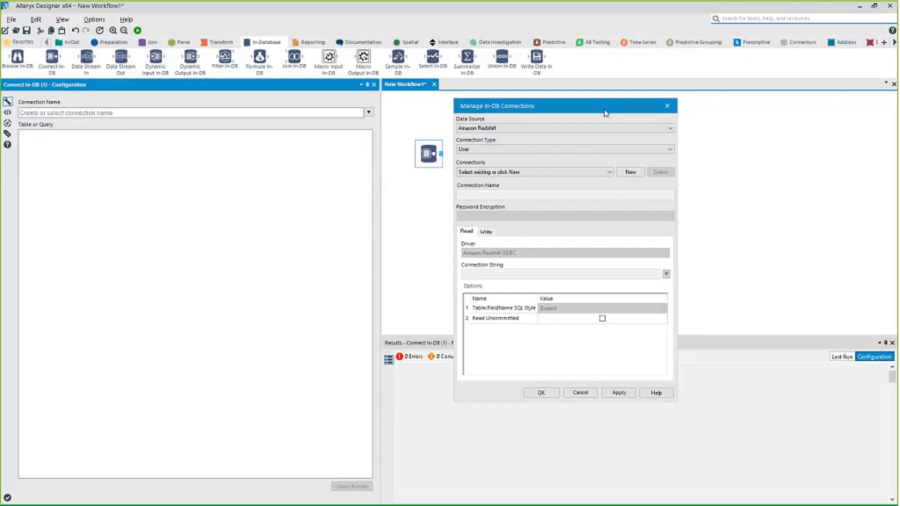
pyautogui.moveTo(604, 112); pyautogui.dragTo(604, 106)
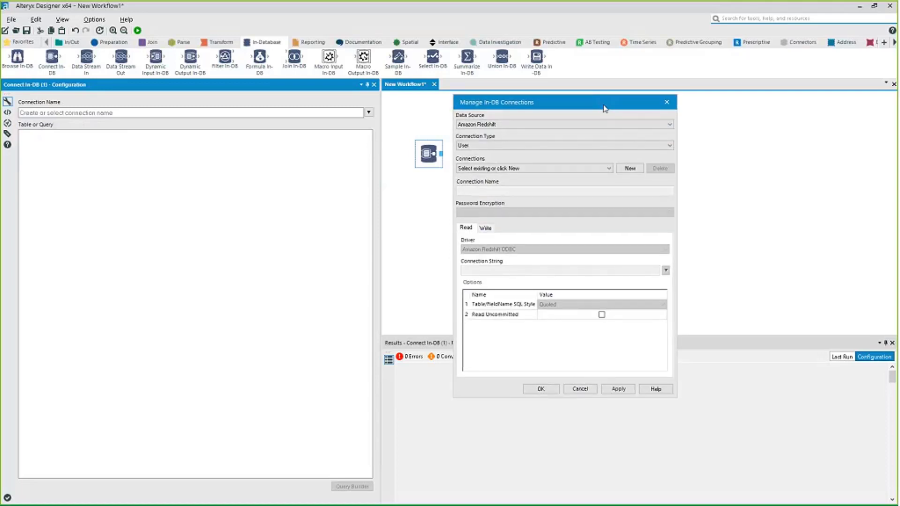
pyautogui.click(597, 126)
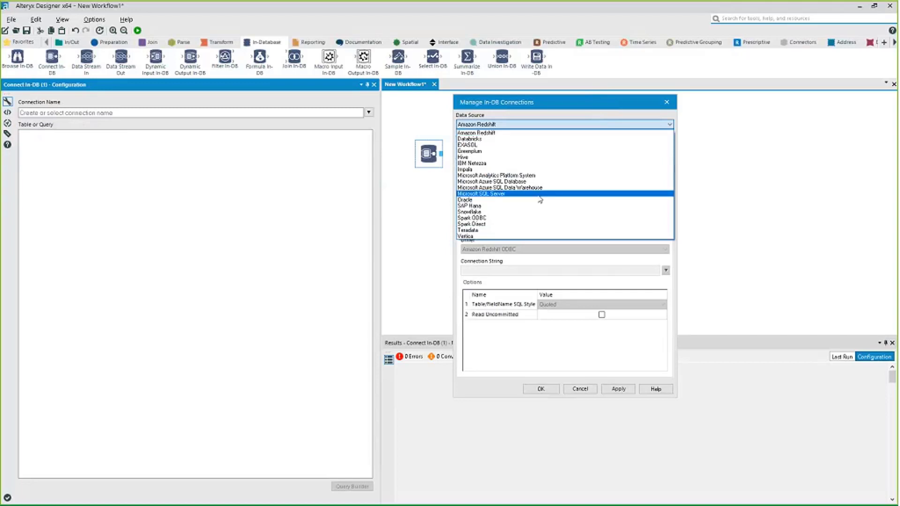
pyautogui.click(540, 200)
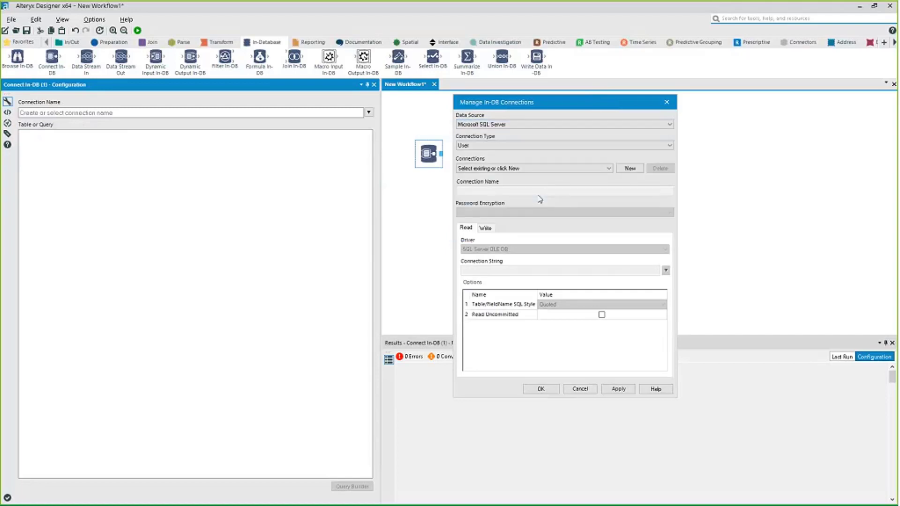
pyautogui.click(557, 145)
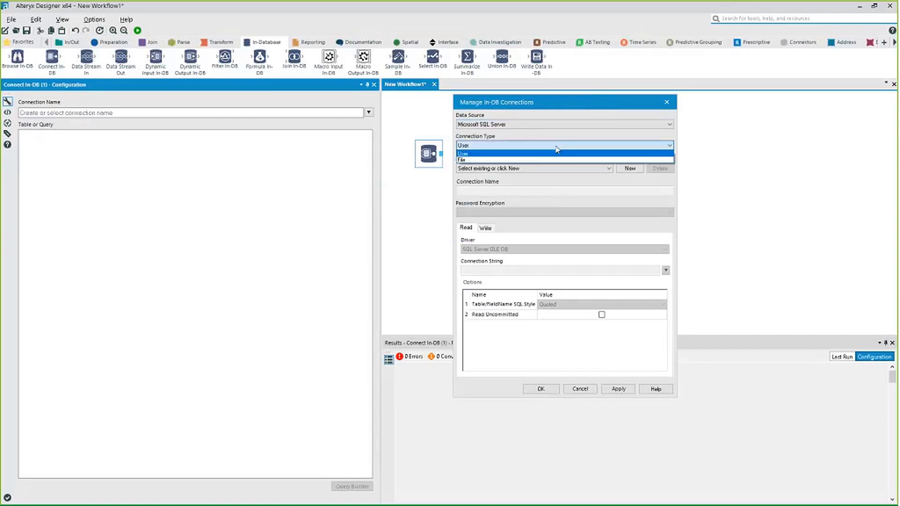
pyautogui.click(565, 182)
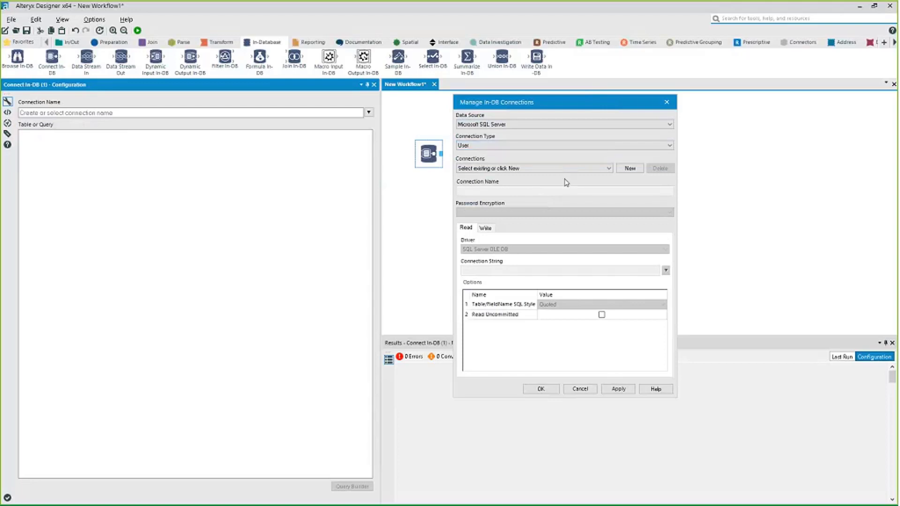
# Step: Create a new In-DB connection, enter a personal demo name for it, and keep SQL Server OLE DB as the read driver
pyautogui.click(589, 169)
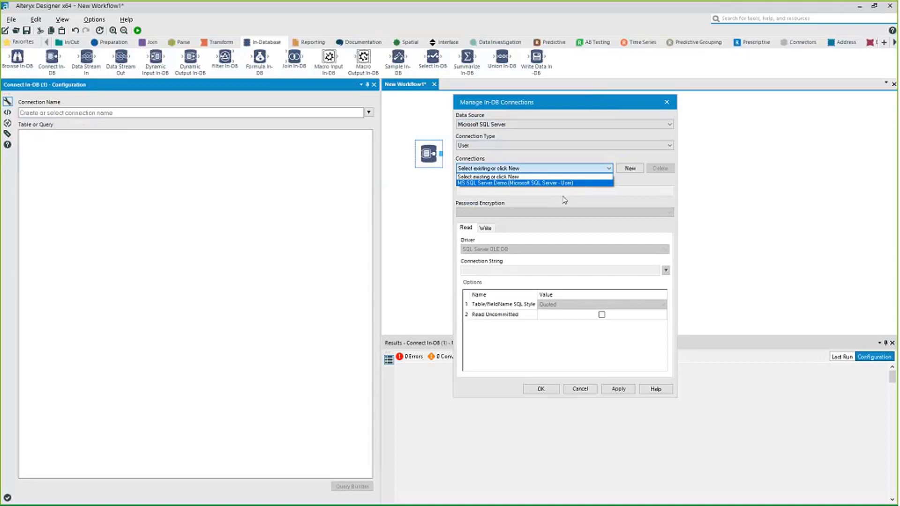
pyautogui.click(623, 180)
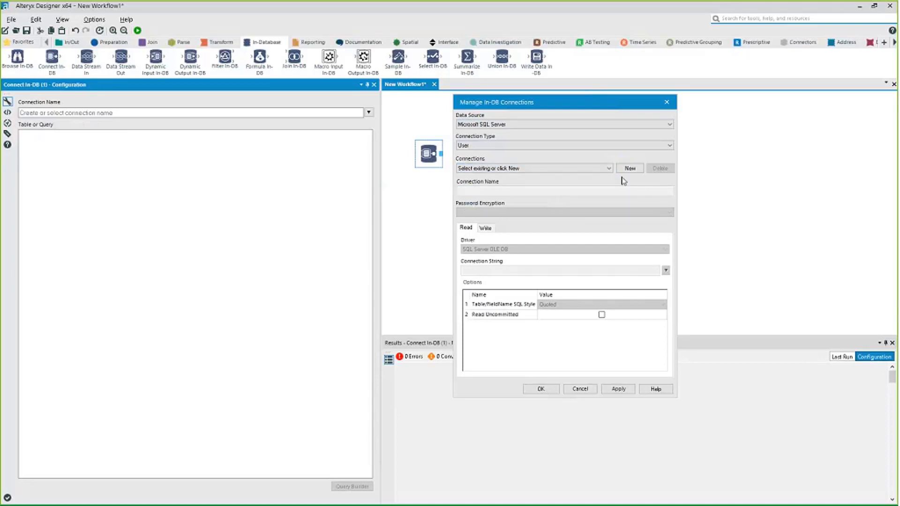
pyautogui.click(629, 167)
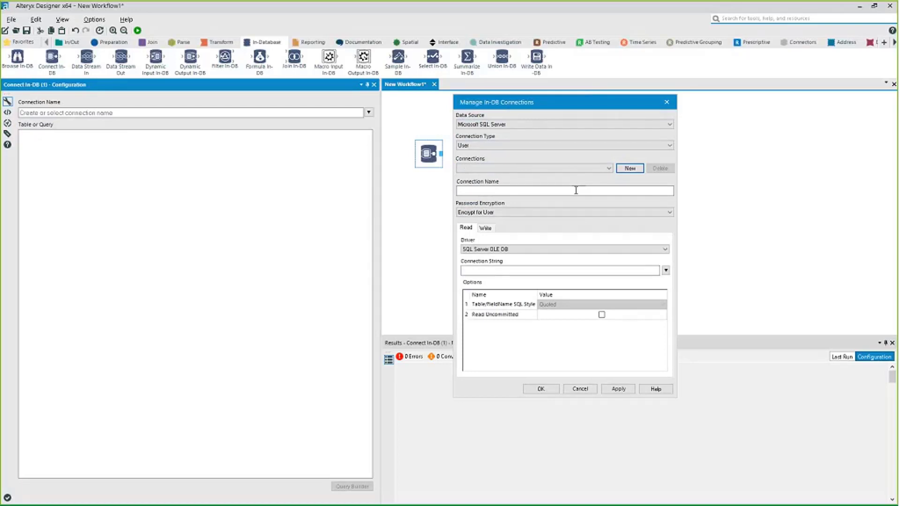
pyautogui.click(569, 190)
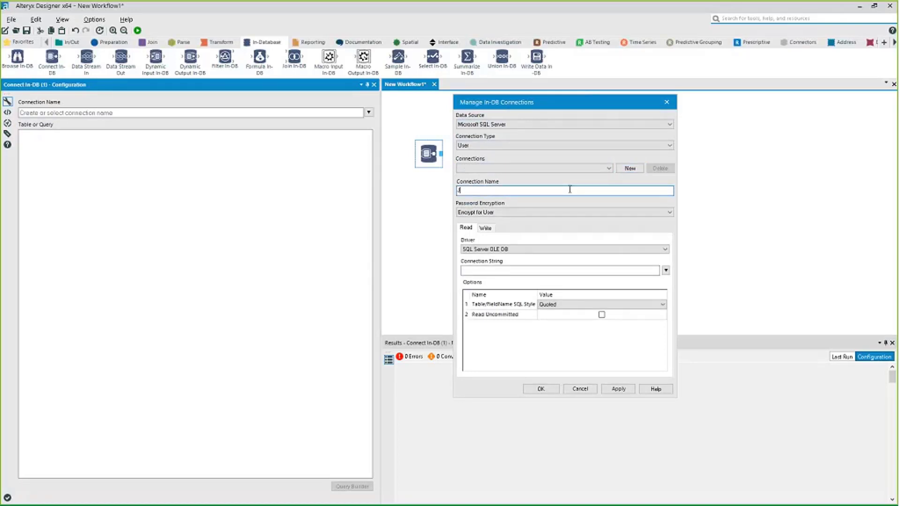
pyautogui.write("Joe's Demo")
pyautogui.click(490, 249)
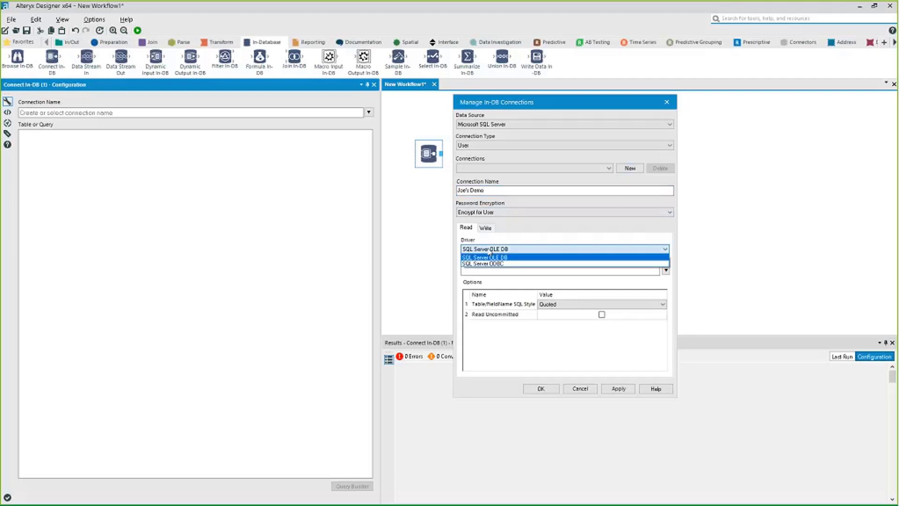
pyautogui.click(533, 230)
# Step: Begin a new database connection for the read connection string using the SQL Server Native Client 11.0 provider
pyautogui.click(665, 270)
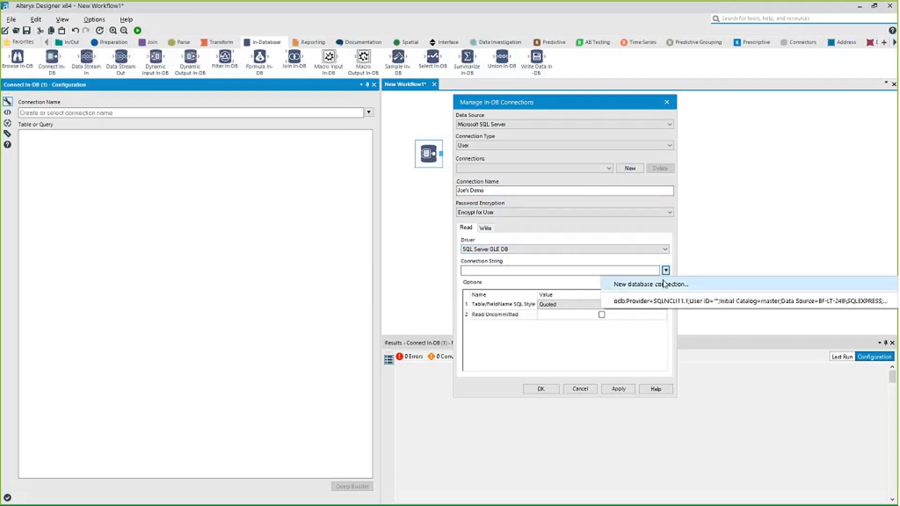
pyautogui.click(664, 284)
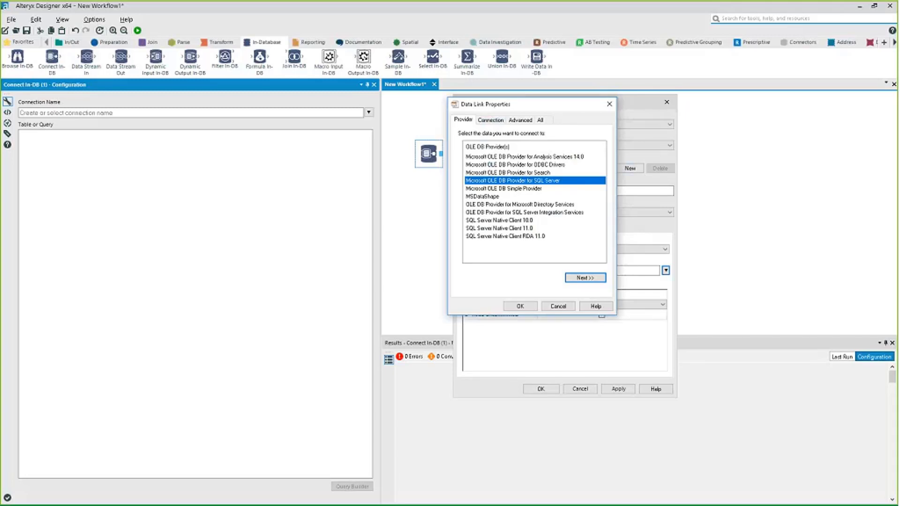
pyautogui.click(499, 228)
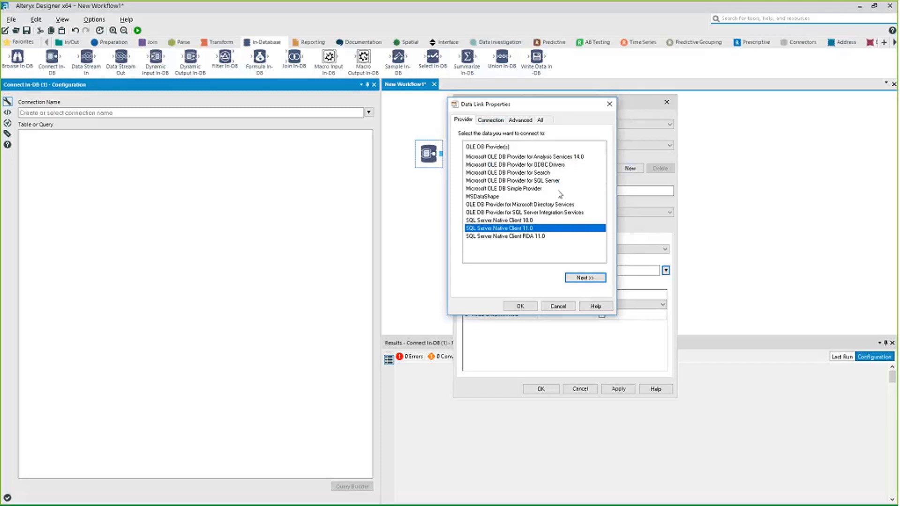
pyautogui.click(593, 279)
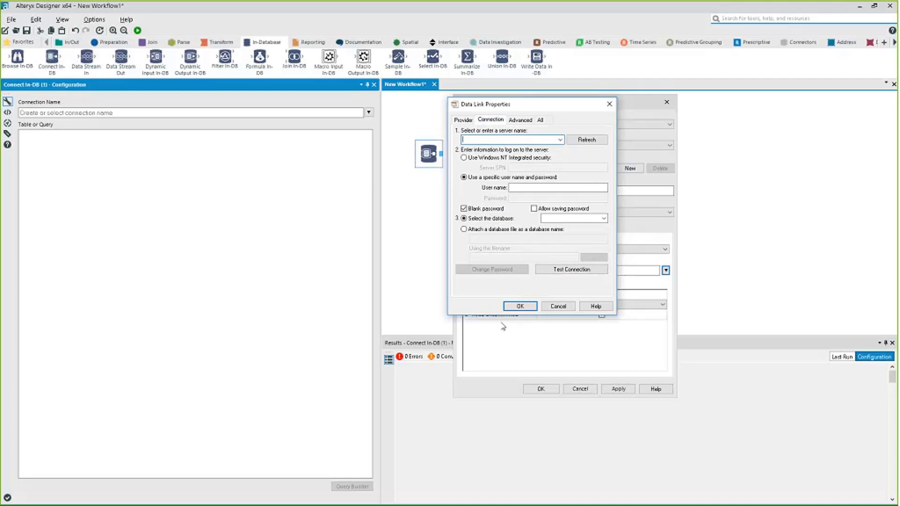
# Step: Look up the SQL Server name in the login dialog screenshot open in the Greenshot image editor
pyautogui.click(22, 355)
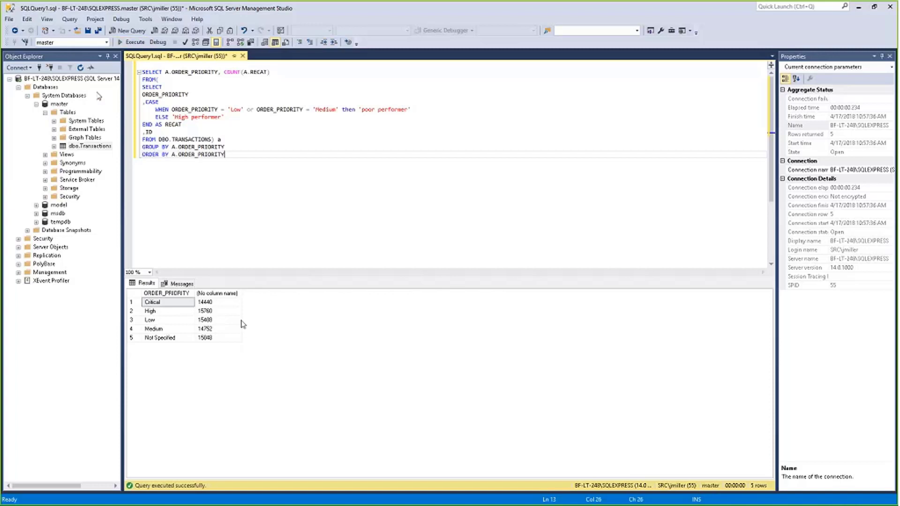
pyautogui.hotkey('alt', 'Tab')
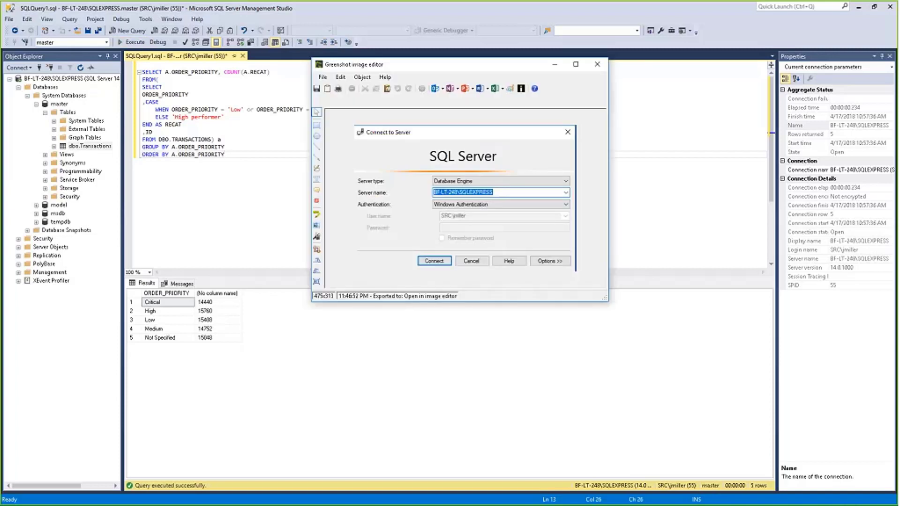
pyautogui.click(859, 7)
pyautogui.moveTo(510, 58); pyautogui.dragTo(183, 78)
pyautogui.click(477, 139)
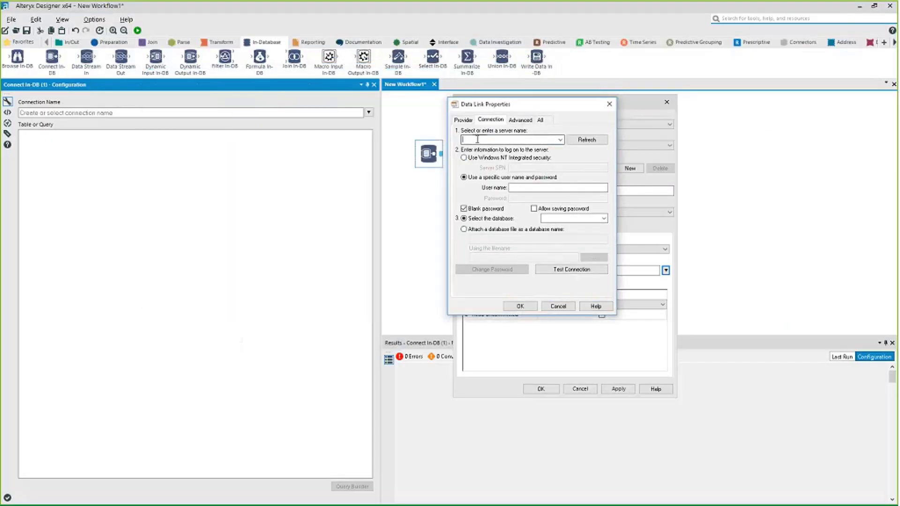
pyautogui.hotkey('alt', 'Tab')
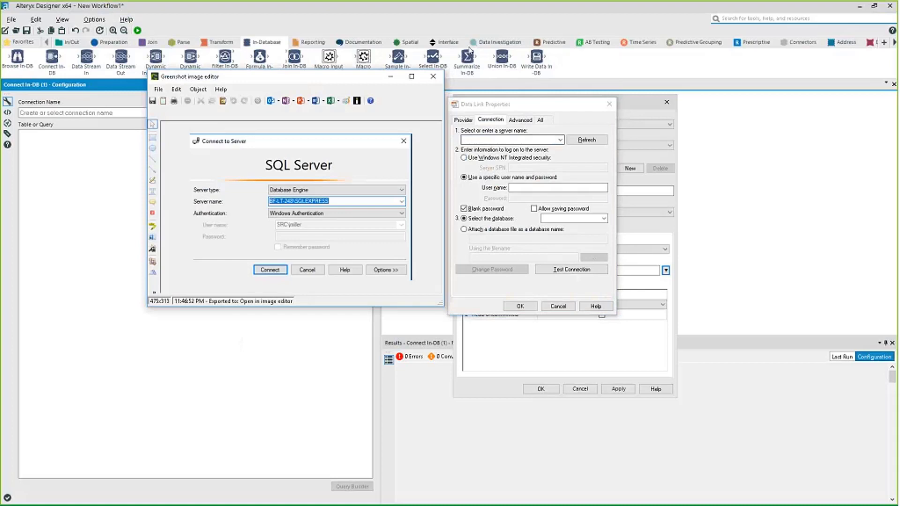
pyautogui.hotkey('alt', 'Tab')
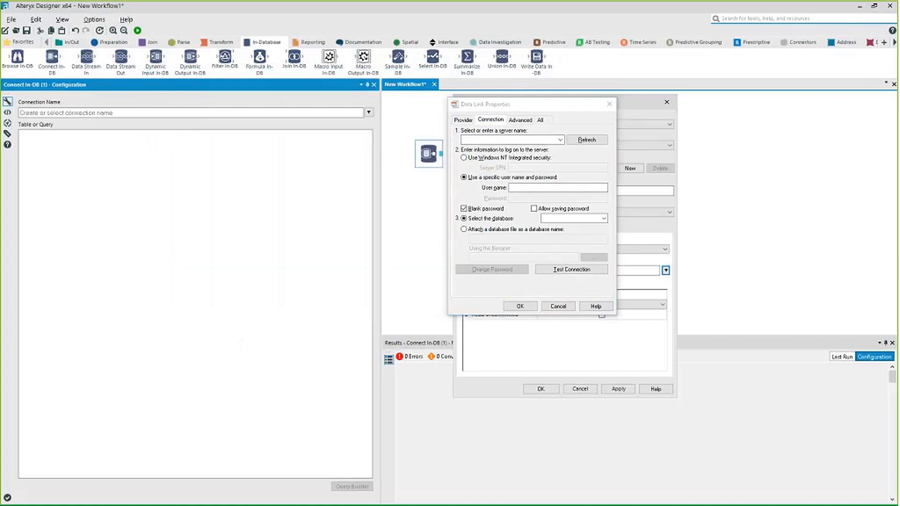
# Step: Set the data link to server BF-LT-248\SQLEXPRESS with Windows NT Integrated security and the master database
pyautogui.click(511, 142)
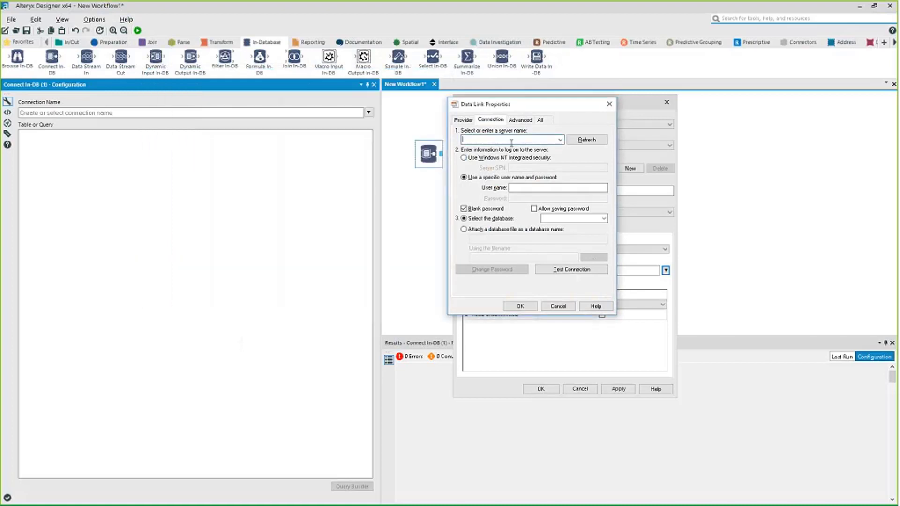
pyautogui.write('BF')
pyautogui.write('-LT-248')
pyautogui.write('N')
pyautogui.write('SQLEX')
pyautogui.write('PRESS')
pyautogui.click(499, 159)
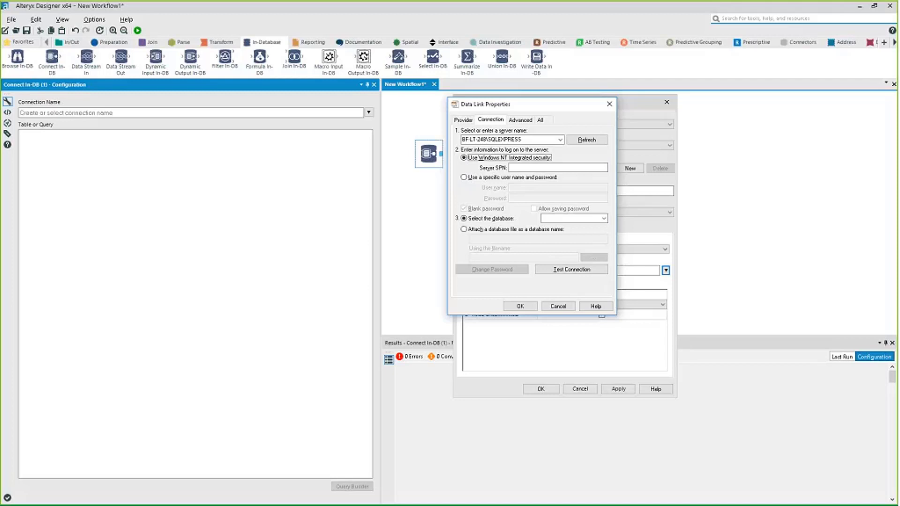
pyautogui.click(603, 218)
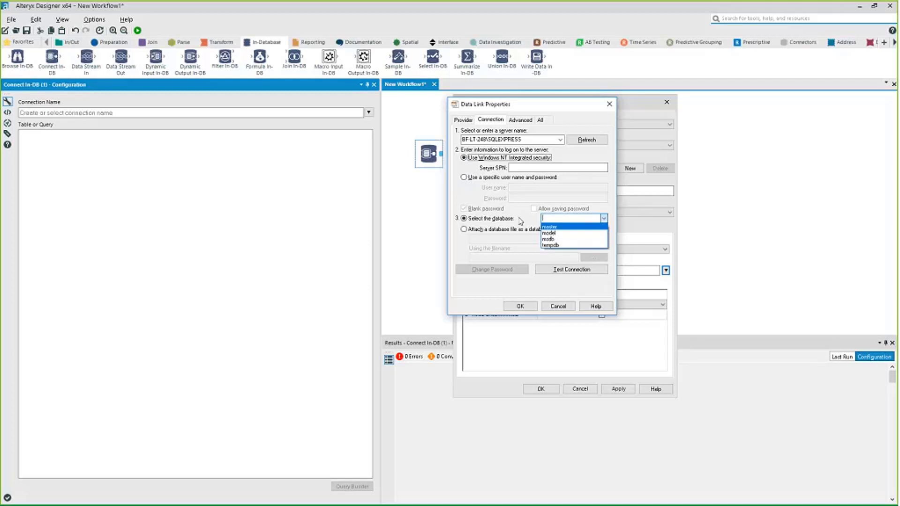
pyautogui.click(553, 227)
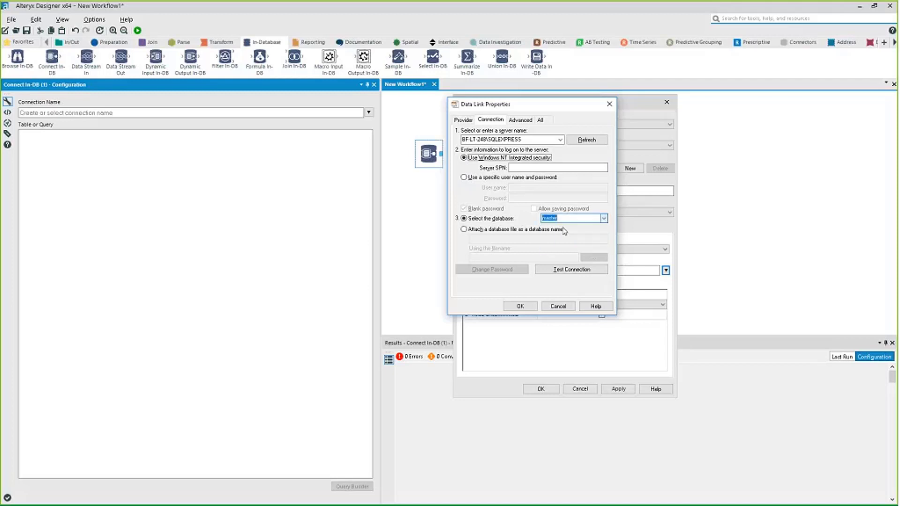
# Step: Test the data link connection, accept its properties, and try to save the In-DB connection
pyautogui.click(582, 274)
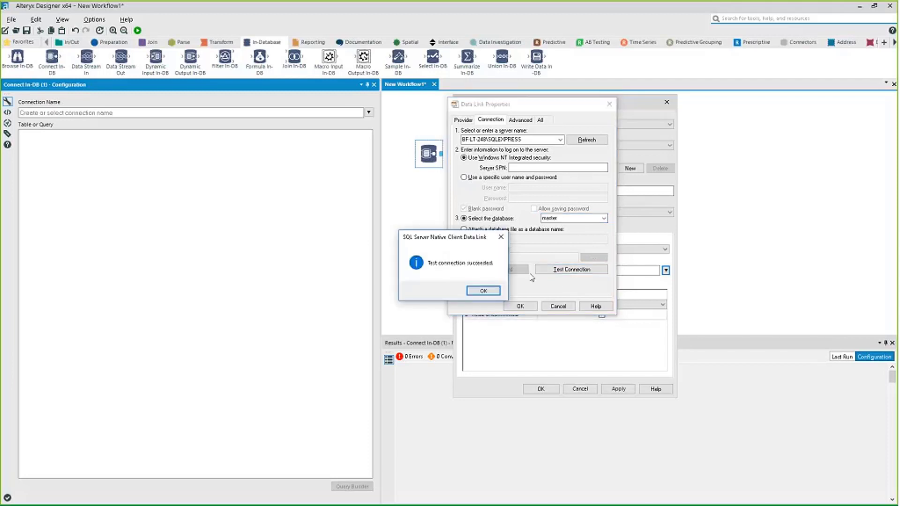
pyautogui.press('Return')
pyautogui.click(519, 306)
pyautogui.click(528, 388)
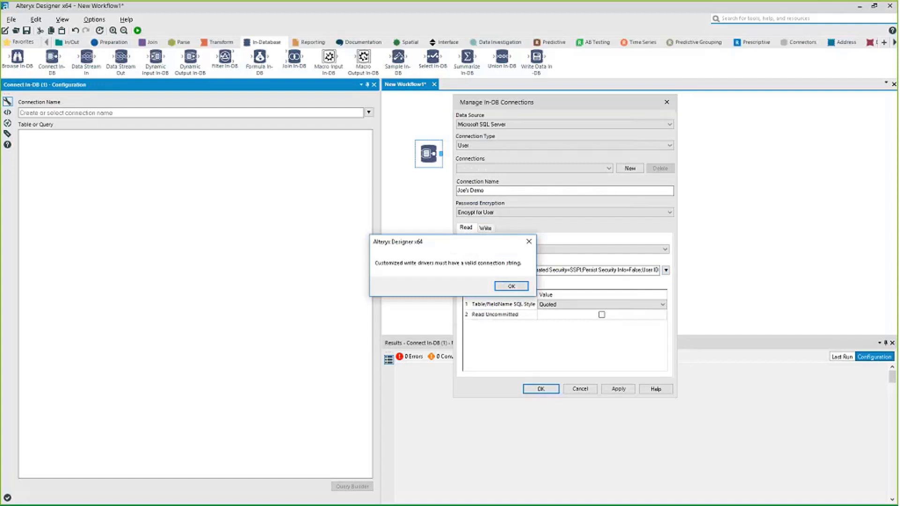
pyautogui.click(529, 242)
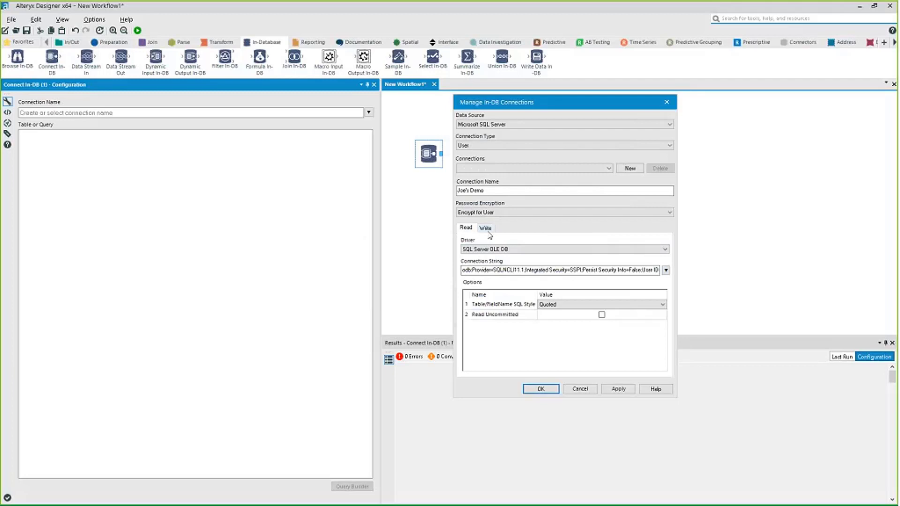
# Step: Set the write driver of the In-DB connection to Same as Read Driver and save the connection
pyautogui.click(489, 233)
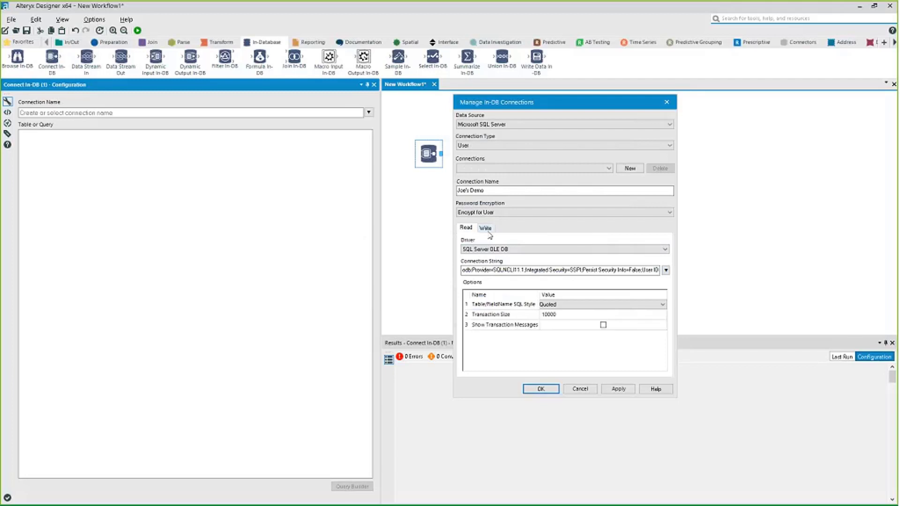
pyautogui.click(525, 252)
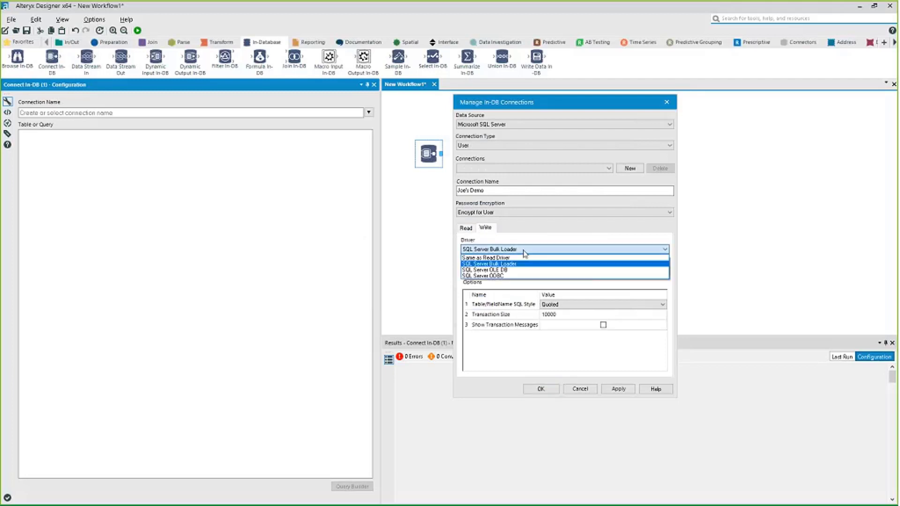
pyautogui.click(523, 257)
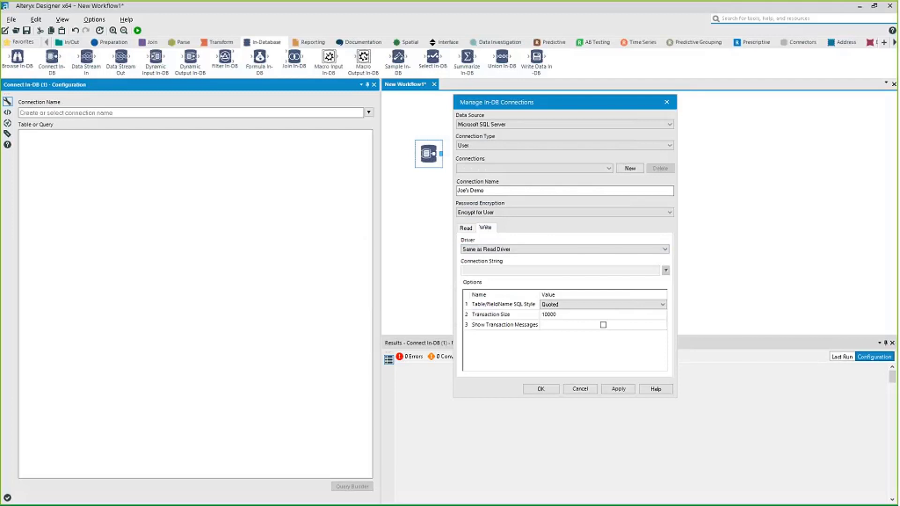
pyautogui.click(461, 228)
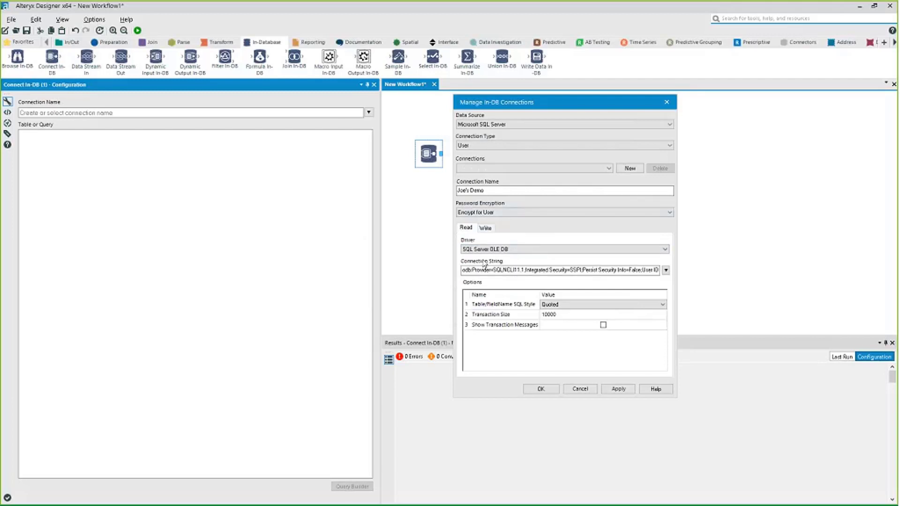
pyautogui.click(485, 227)
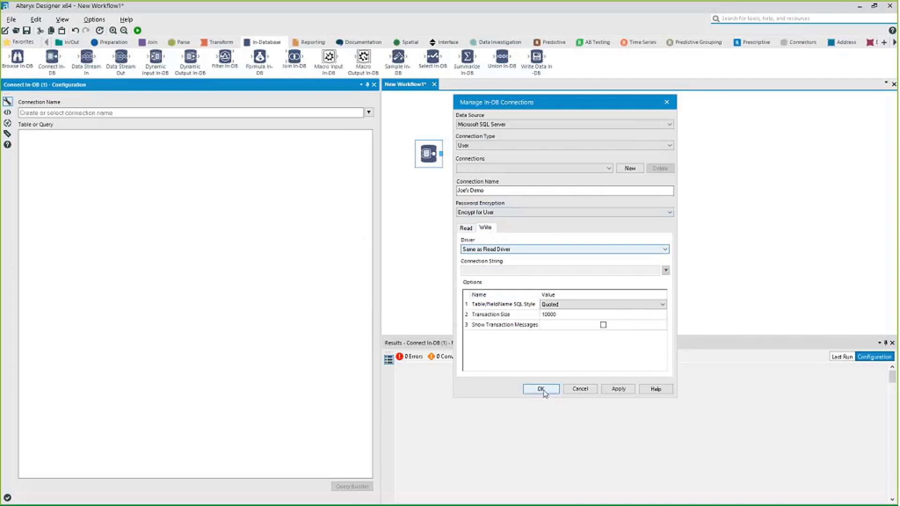
pyautogui.click(542, 389)
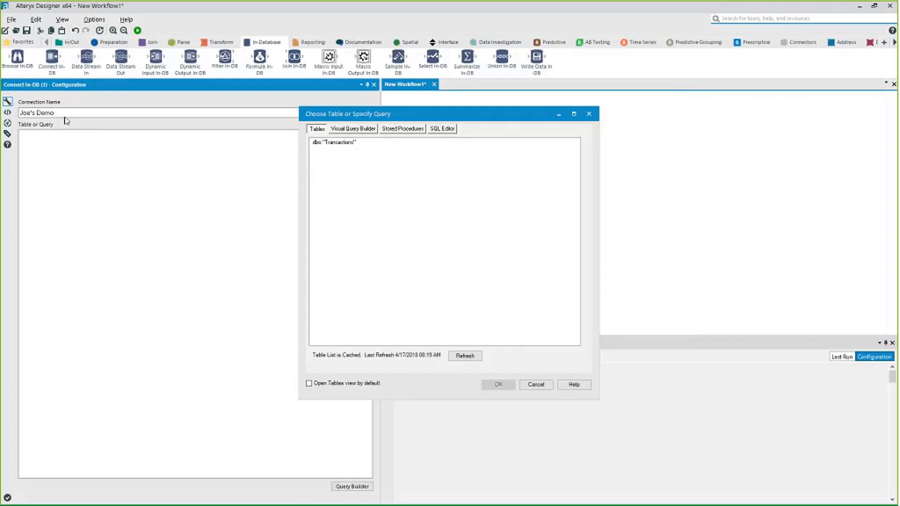
# Step: Load the dbo."Transactions" table into the Connect In-DB tool and move the tool lower on the canvas
pyautogui.click(334, 142)
pyautogui.click(498, 384)
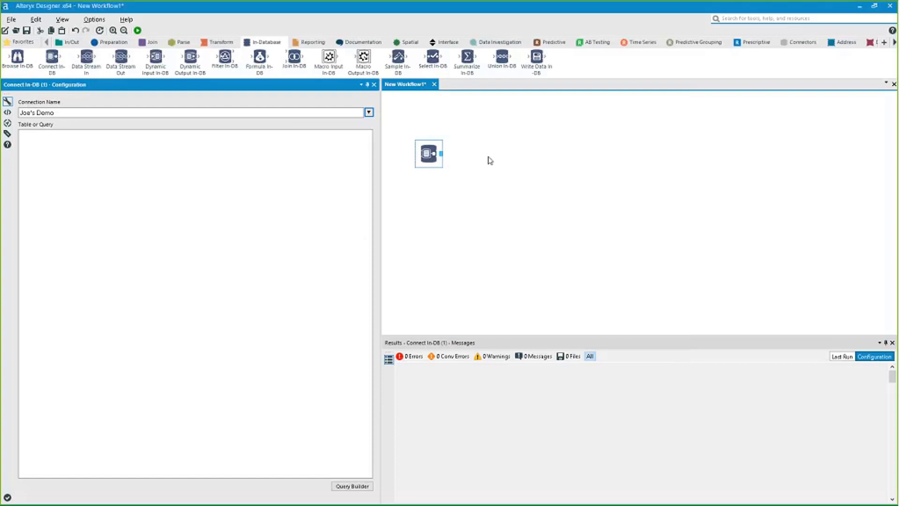
pyautogui.moveTo(426, 159); pyautogui.dragTo(426, 193)
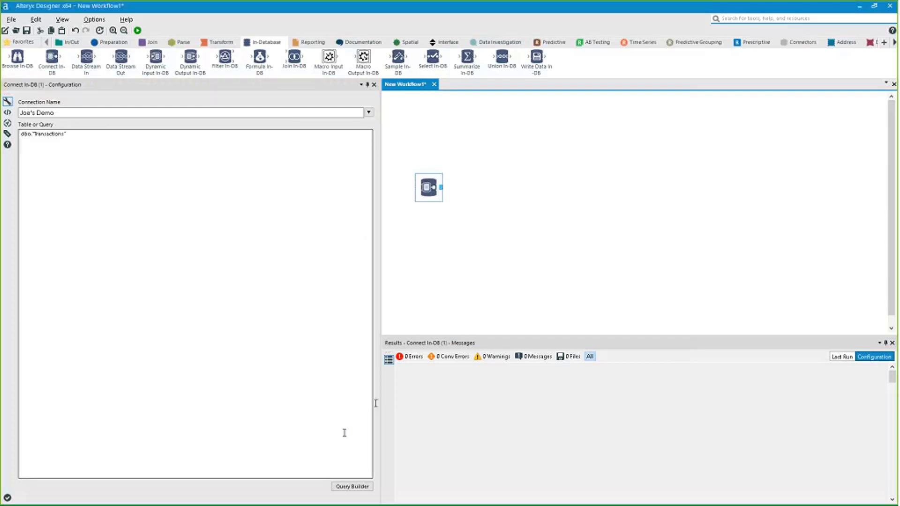
pyautogui.moveTo(430, 199); pyautogui.dragTo(426, 210)
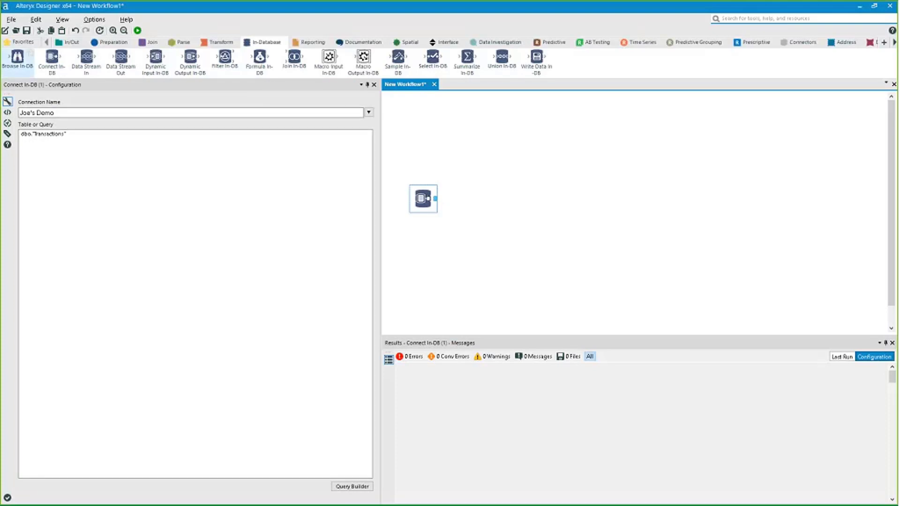
# Step: Attach a Browse In-DB tool to the Connect In-DB tool, run the workflow, and inspect the returned records
pyautogui.moveTo(18, 57); pyautogui.dragTo(459, 198)
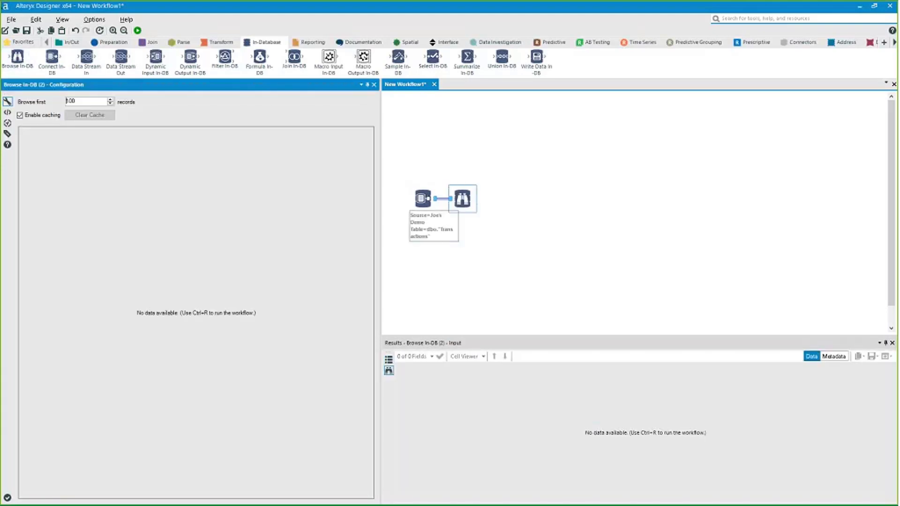
pyautogui.hotkey('ctrl', 'r')
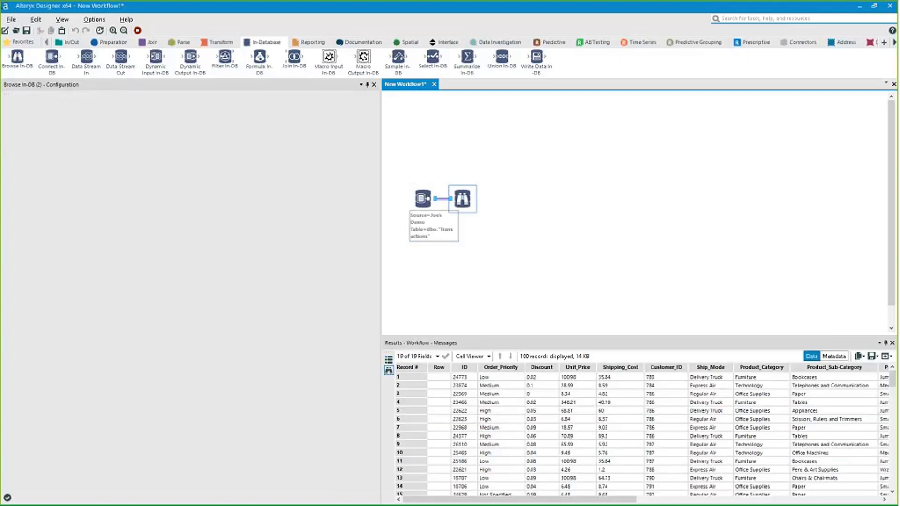
pyautogui.moveTo(456, 394); pyautogui.dragTo(603, 441)
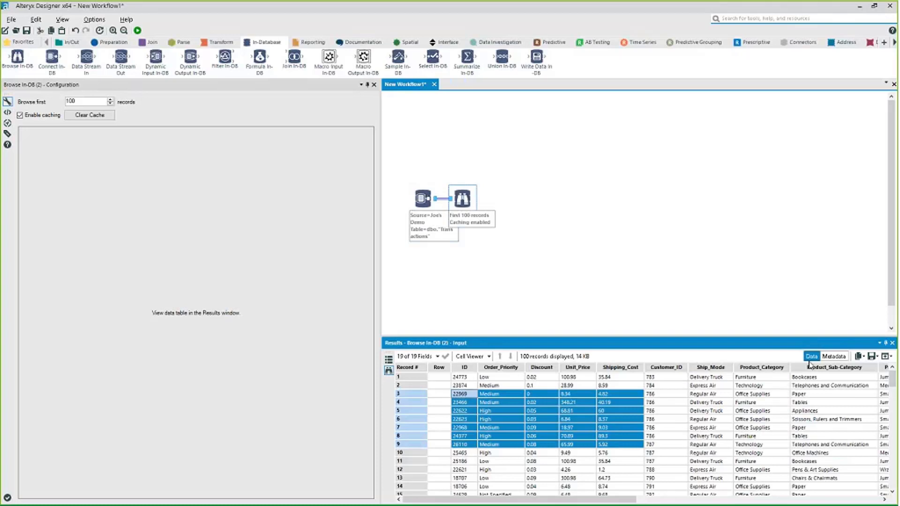
# Step: Shift the Connect In-DB tool down and place the Browse In-DB tool below and to its right
pyautogui.moveTo(463, 198); pyautogui.dragTo(490, 243)
pyautogui.moveTo(422, 198); pyautogui.dragTo(424, 221)
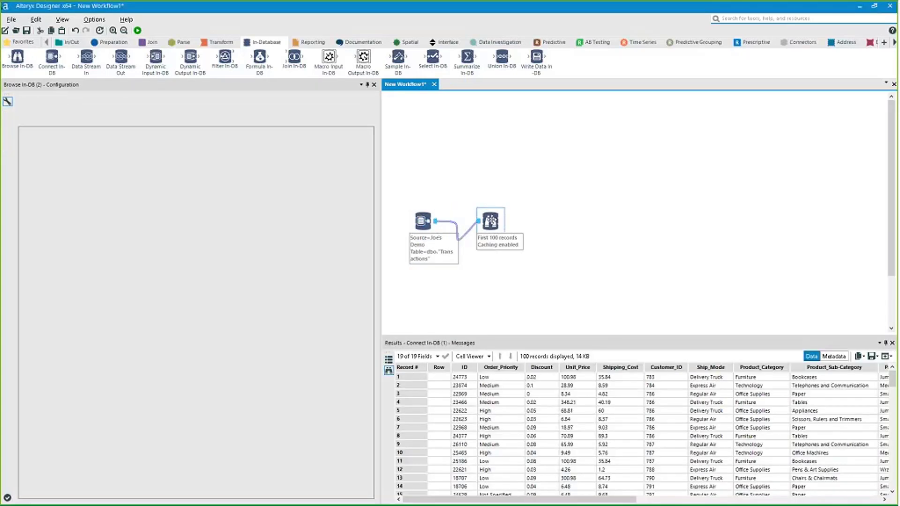
pyautogui.moveTo(498, 244); pyautogui.dragTo(498, 255)
# Step: Add an Input Data tool above the Connect In-DB tool and connect it to the recent file customers.sas7bdat
pyautogui.click(68, 42)
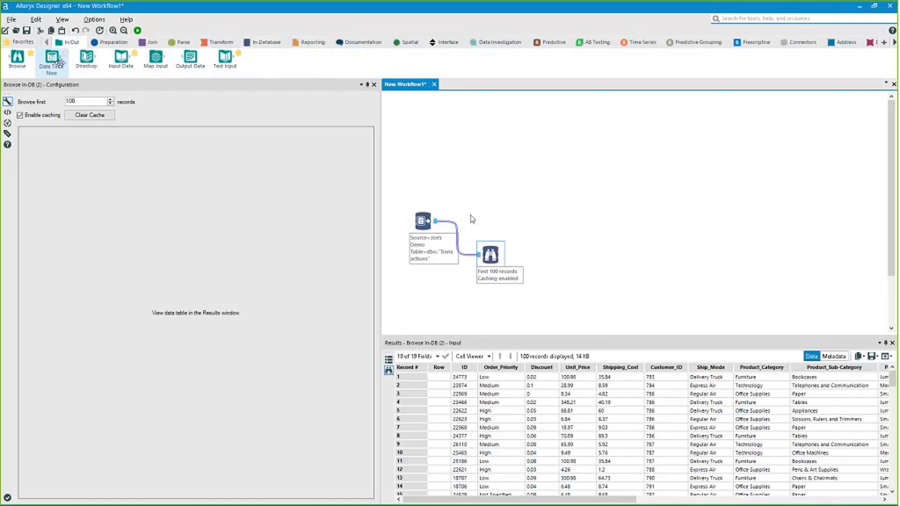
pyautogui.moveTo(121, 59); pyautogui.dragTo(426, 181)
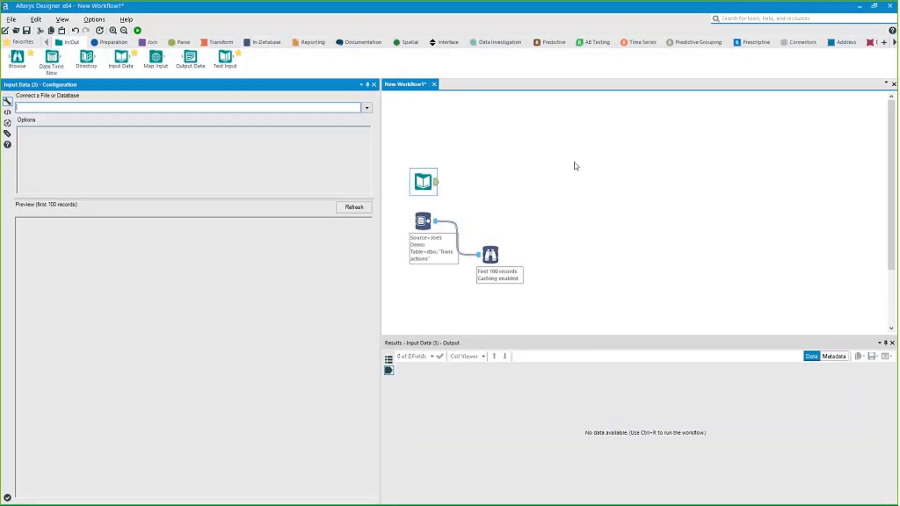
pyautogui.click(367, 108)
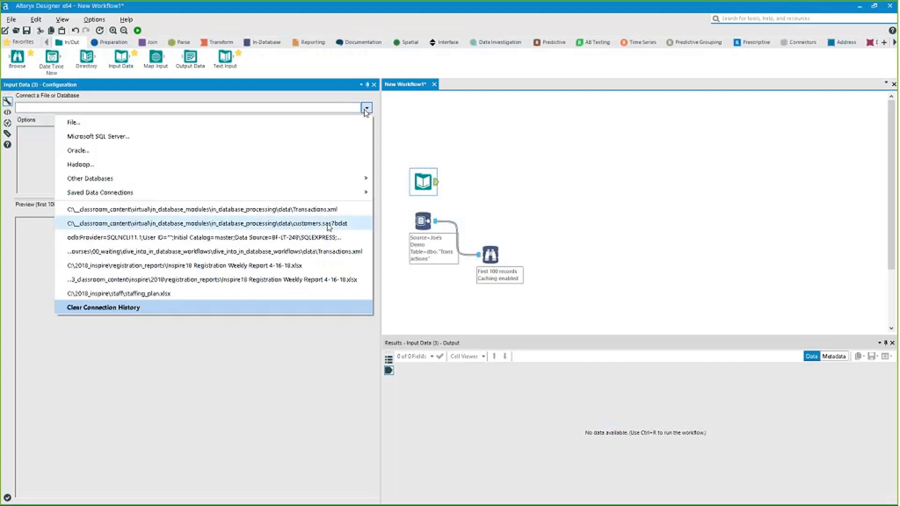
pyautogui.click(328, 224)
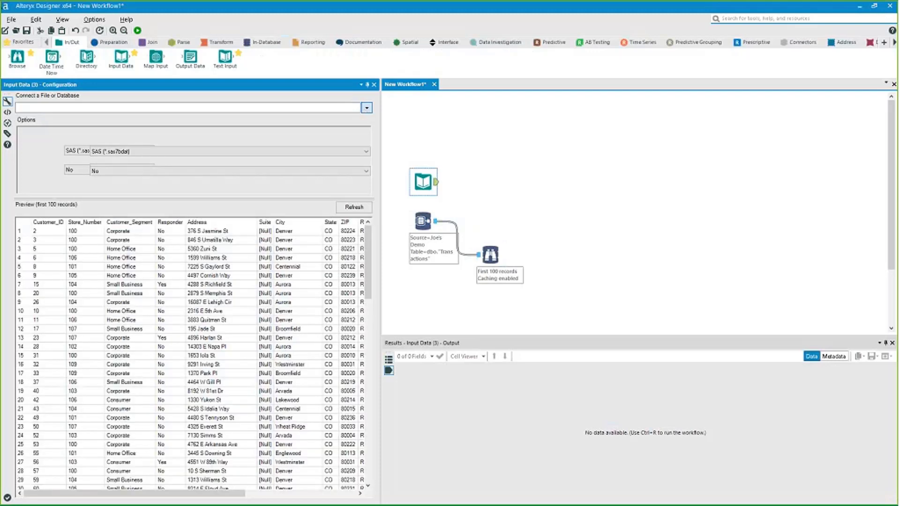
# Step: Spread out the two streams by moving the Input Data tool up and the Browse In-DB tool further down
pyautogui.moveTo(423, 181); pyautogui.dragTo(423, 159)
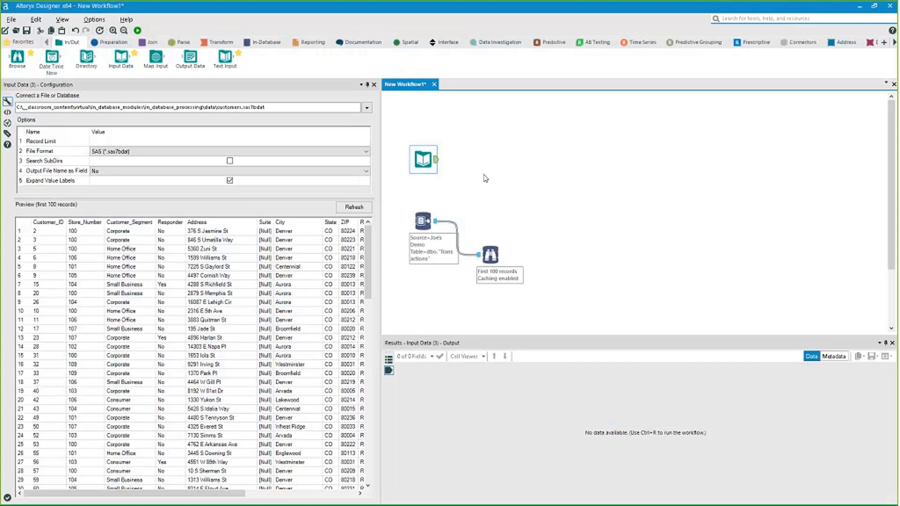
pyautogui.moveTo(490, 262)
pyautogui.mouseDown()
pyautogui.moveTo(492, 238)
pyautogui.moveTo(490, 273)
pyautogui.mouseUp()
pyautogui.click(427, 160)
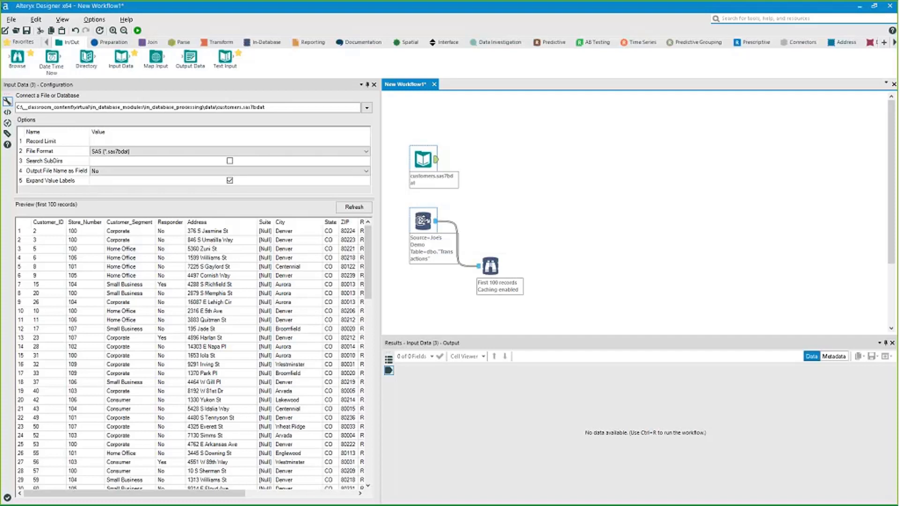
pyautogui.moveTo(490, 266); pyautogui.dragTo(490, 282)
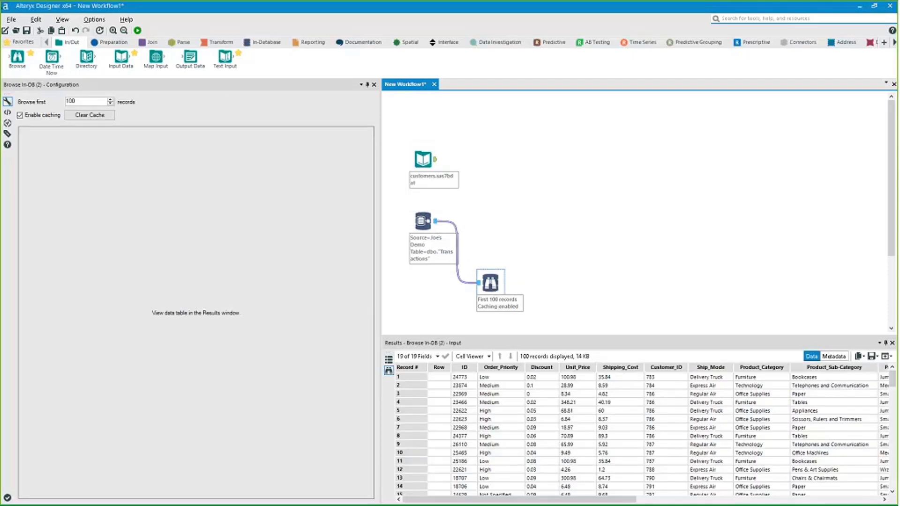
# Step: Connect an Auto Field tool to the output of the customers.sas7bdat input
pyautogui.click(99, 44)
pyautogui.moveTo(16, 57); pyautogui.dragTo(479, 160)
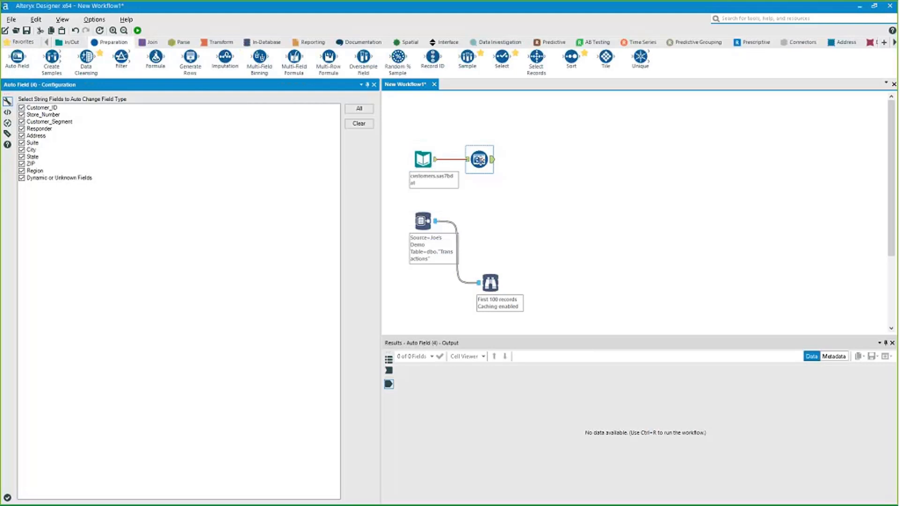
pyautogui.click(478, 160)
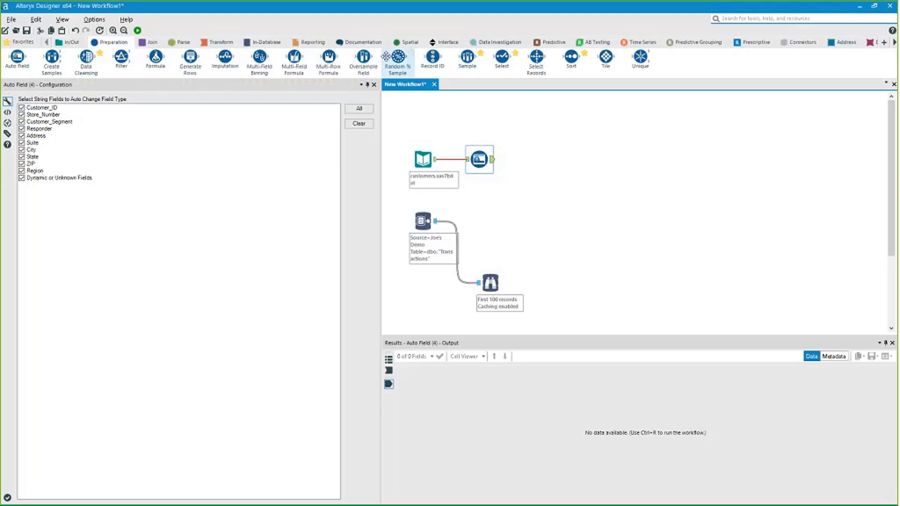
# Step: Review the available tool categories, including In-Database, in the tool palette configuration
pyautogui.click(264, 42)
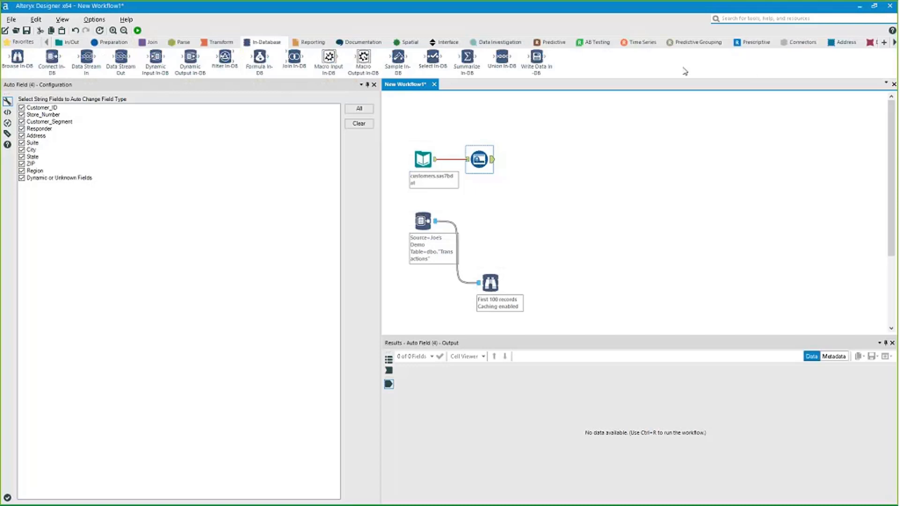
pyautogui.click(883, 42)
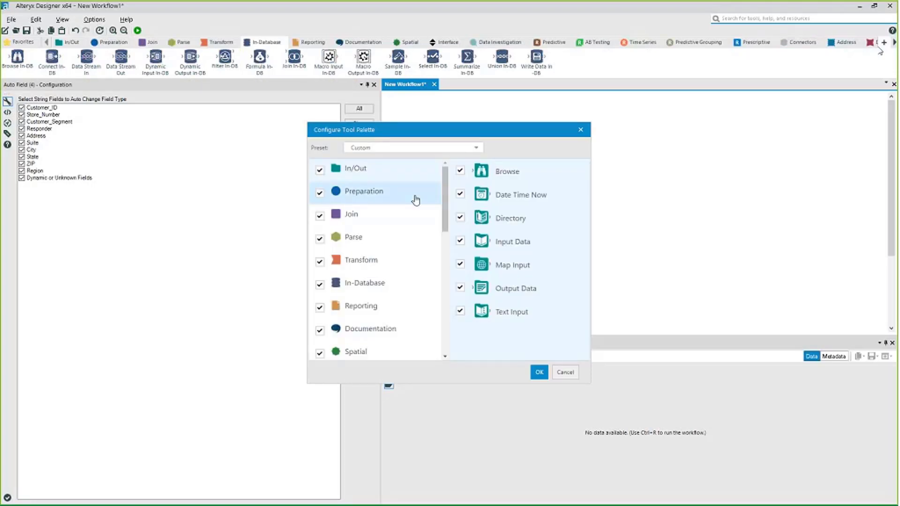
pyautogui.moveTo(441, 187); pyautogui.dragTo(441, 202)
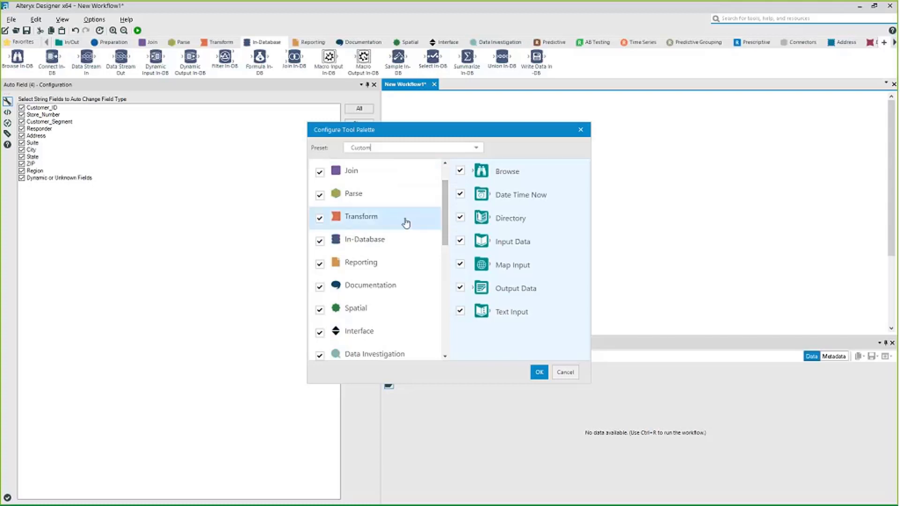
pyautogui.click(402, 241)
pyautogui.click(539, 373)
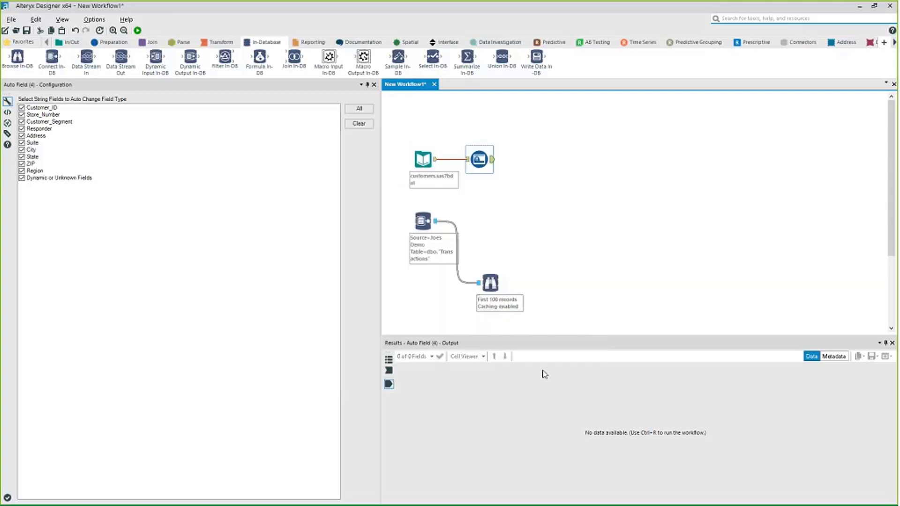
# Step: Search the tools for "stream" and connect a Data Stream In tool after the Auto Field tool
pyautogui.click(790, 18)
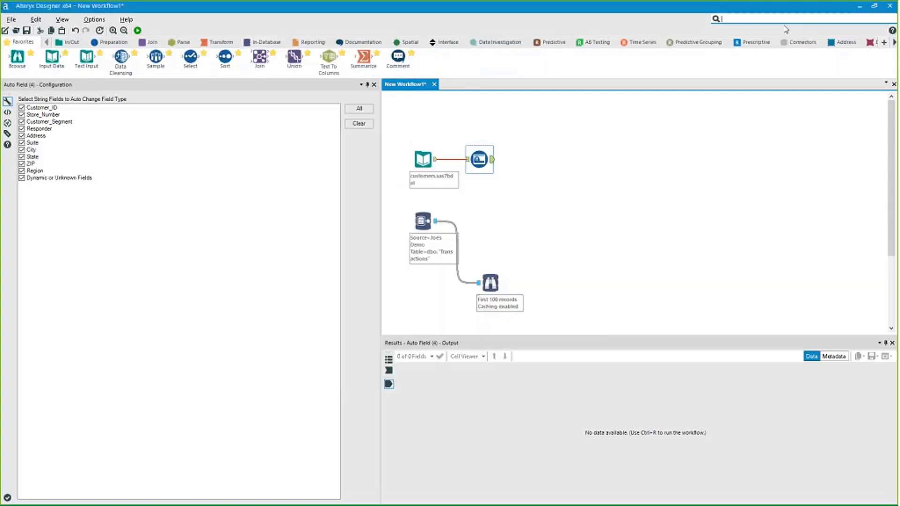
pyautogui.write('j')
pyautogui.write('tream')
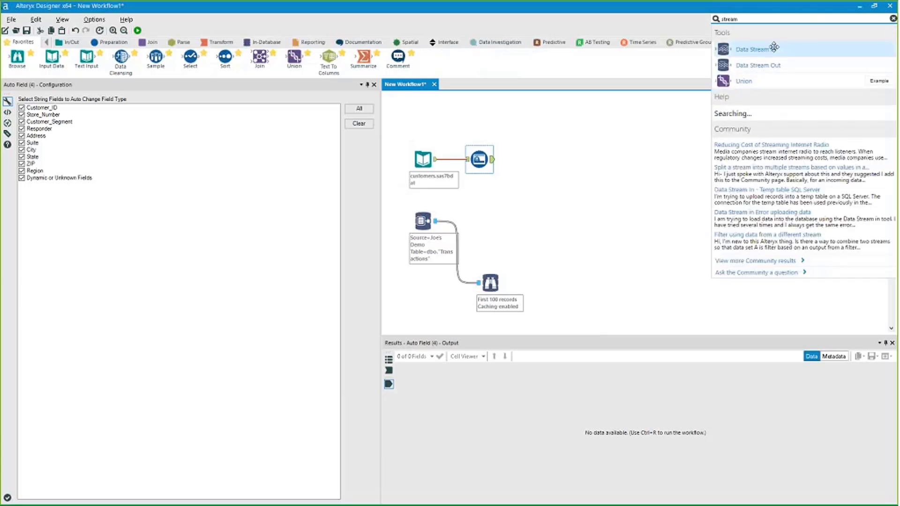
pyautogui.moveTo(796, 63); pyautogui.dragTo(529, 161)
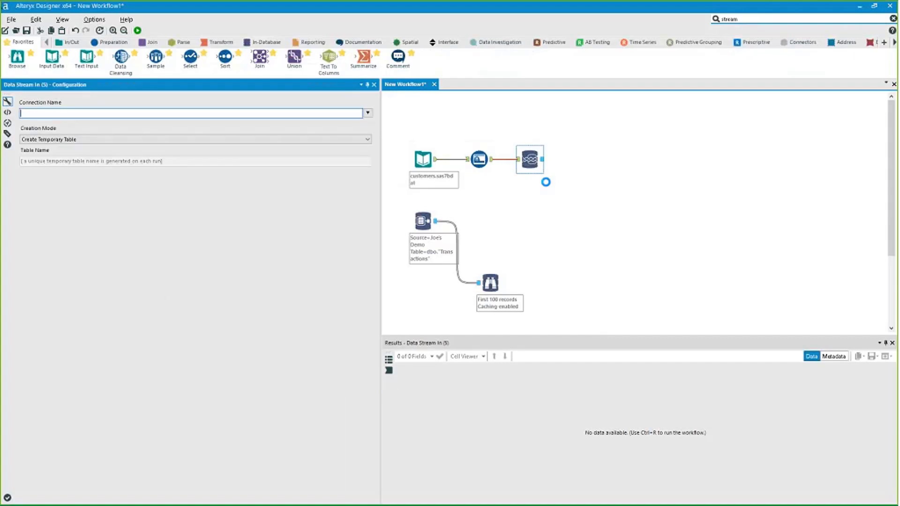
pyautogui.click(266, 42)
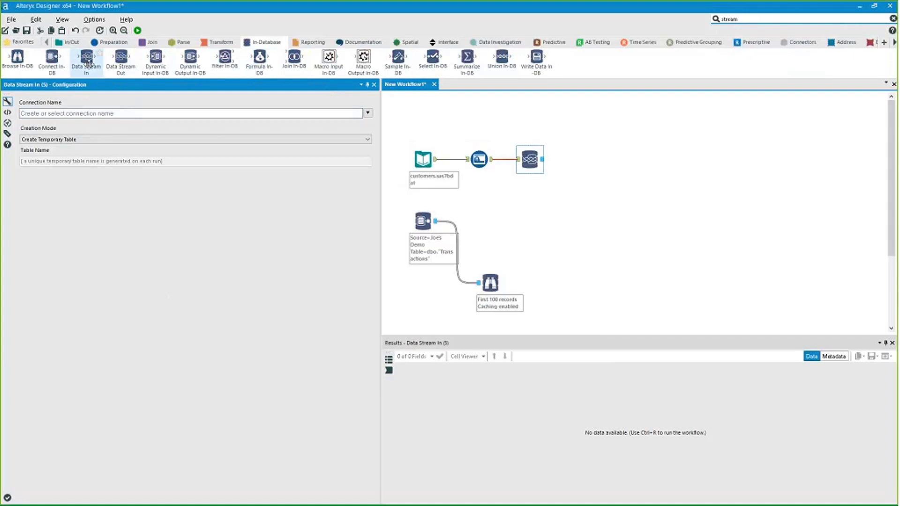
pyautogui.moveTo(88, 61); pyautogui.dragTo(95, 62)
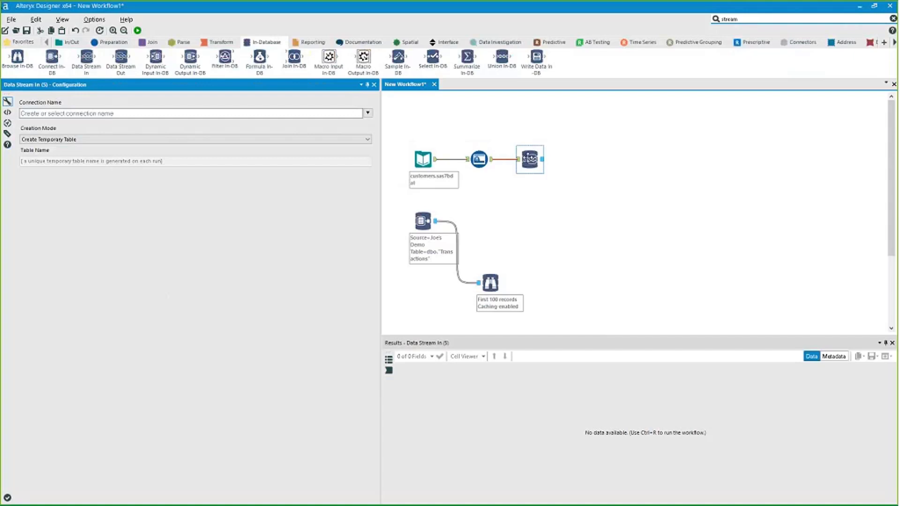
pyautogui.moveTo(532, 159)
pyautogui.mouseDown()
pyautogui.moveTo(537, 137)
pyautogui.moveTo(547, 167)
pyautogui.mouseUp()
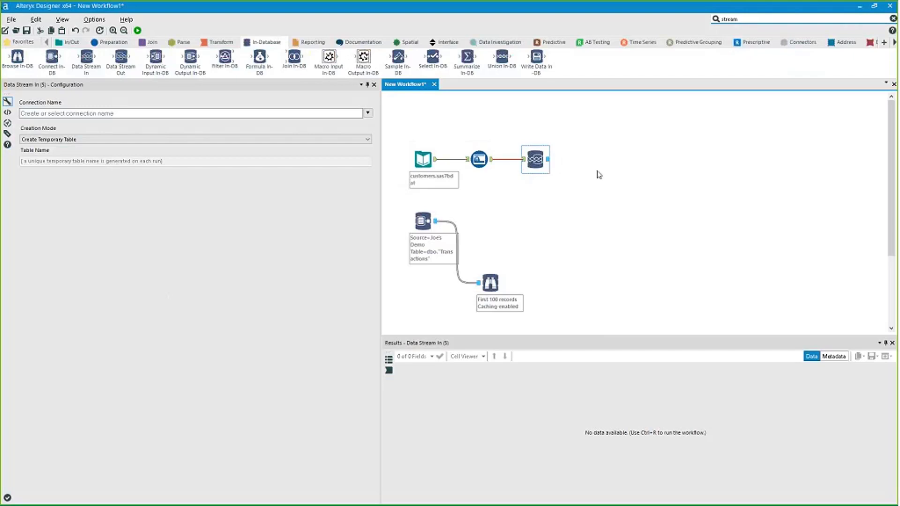
pyautogui.moveTo(540, 161); pyautogui.dragTo(515, 177)
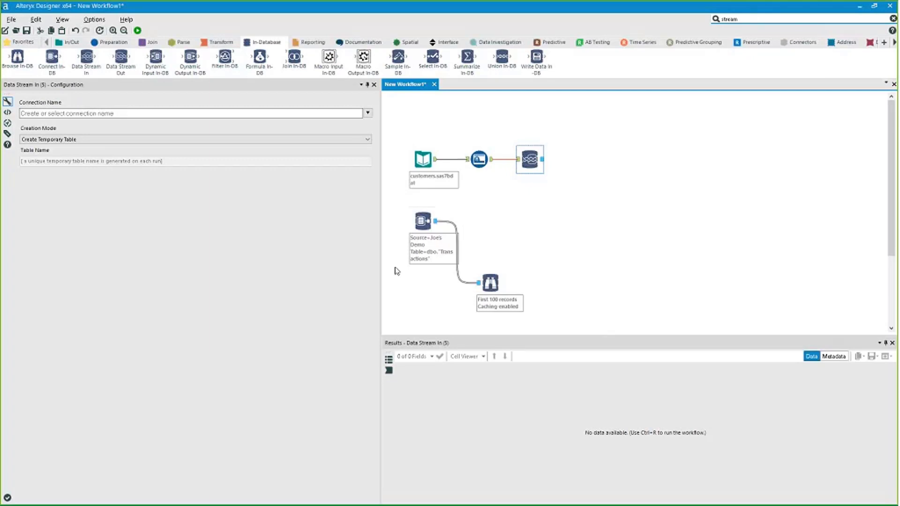
# Step: Configure the Data Stream In tool to create a temporary table on the same connection as the Transactions source and run the workflow
pyautogui.click(368, 113)
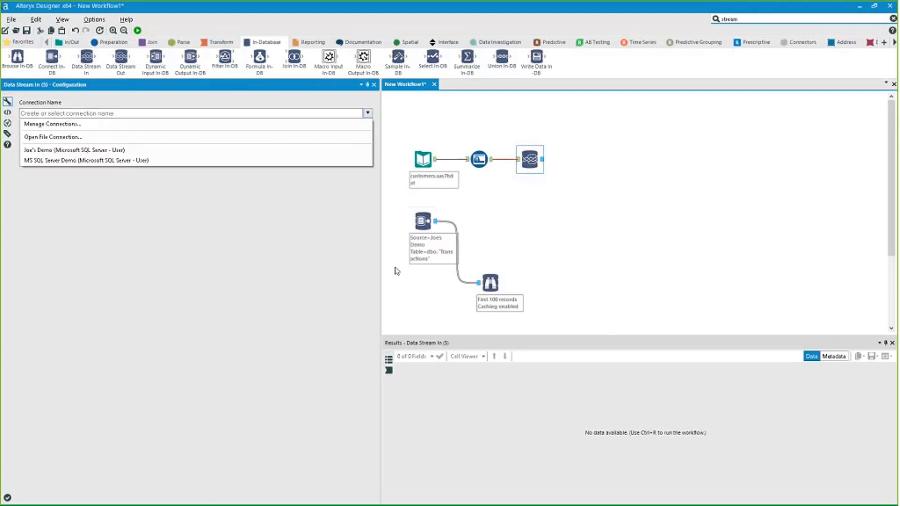
pyautogui.click(75, 150)
pyautogui.click(156, 142)
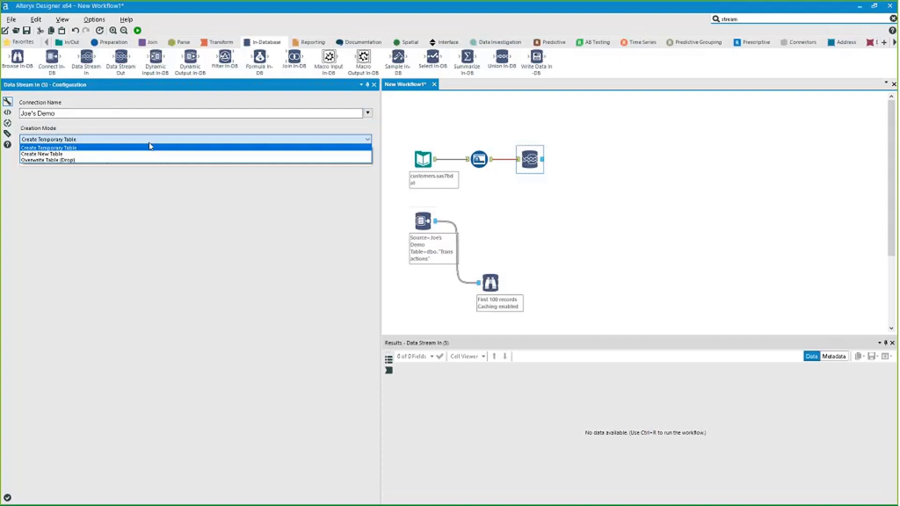
pyautogui.click(150, 147)
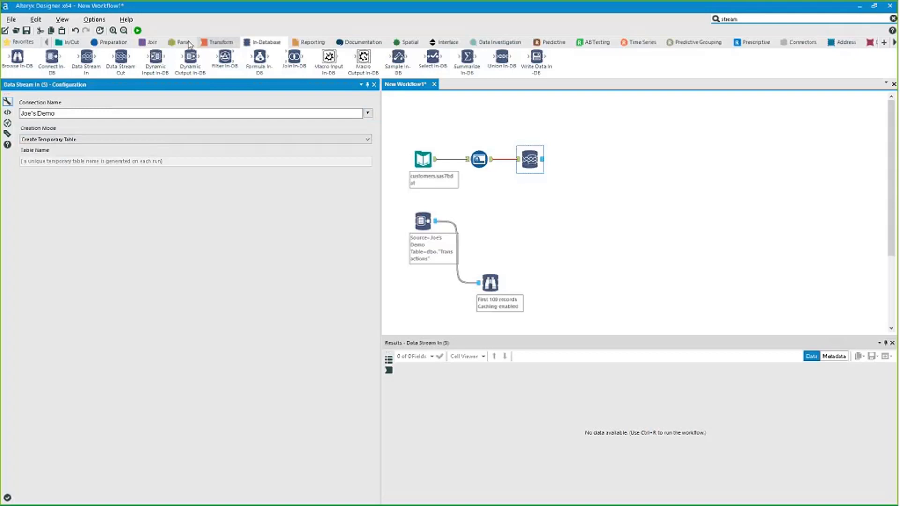
pyautogui.click(137, 30)
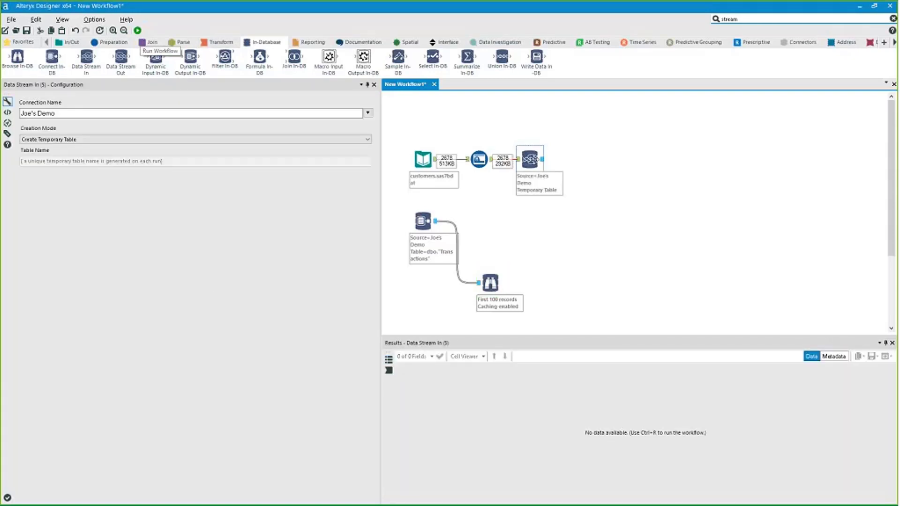
# Step: Move the Browse In-DB tool out of the way and connect a Select In-DB tool to the Transactions source output
pyautogui.moveTo(490, 283); pyautogui.dragTo(569, 276)
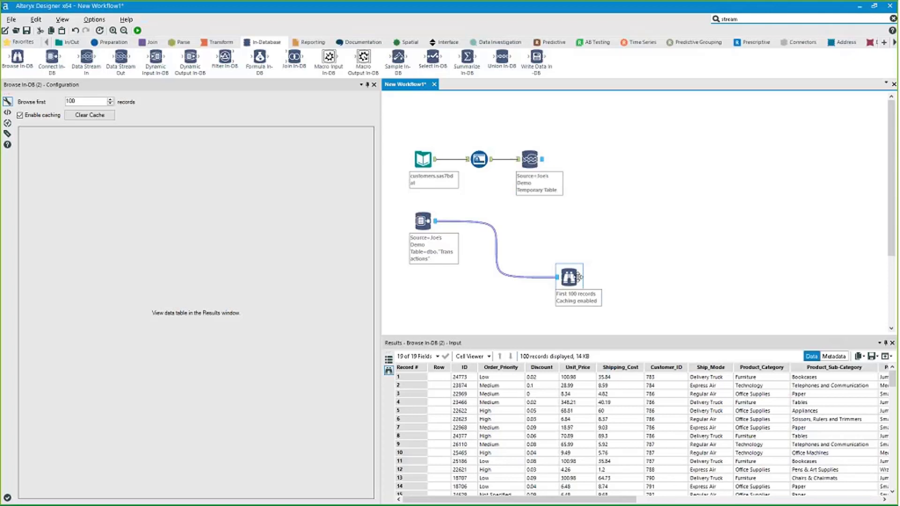
pyautogui.moveTo(569, 280); pyautogui.dragTo(558, 292)
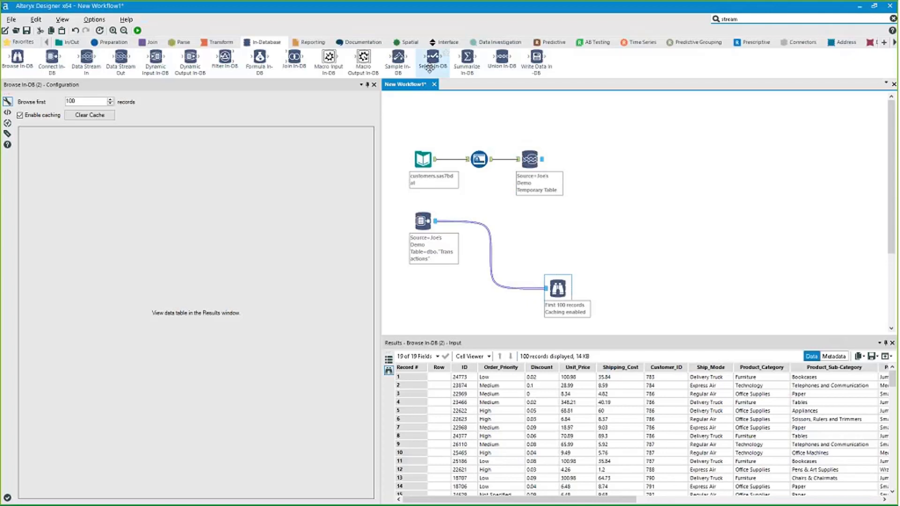
pyautogui.moveTo(429, 69); pyautogui.dragTo(513, 228)
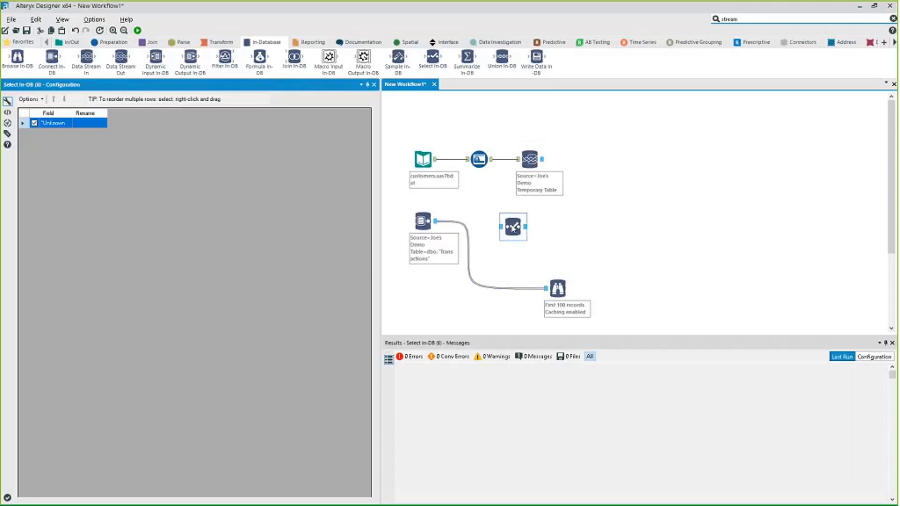
pyautogui.moveTo(435, 224); pyautogui.dragTo(508, 225)
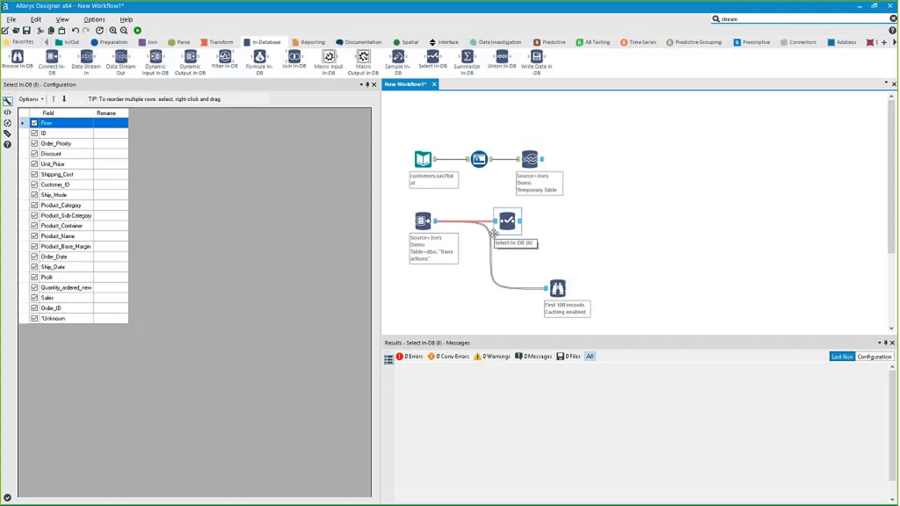
# Step: Deselect all fields in the Select In-DB tool, including the unknown fields entry
pyautogui.click(44, 133)
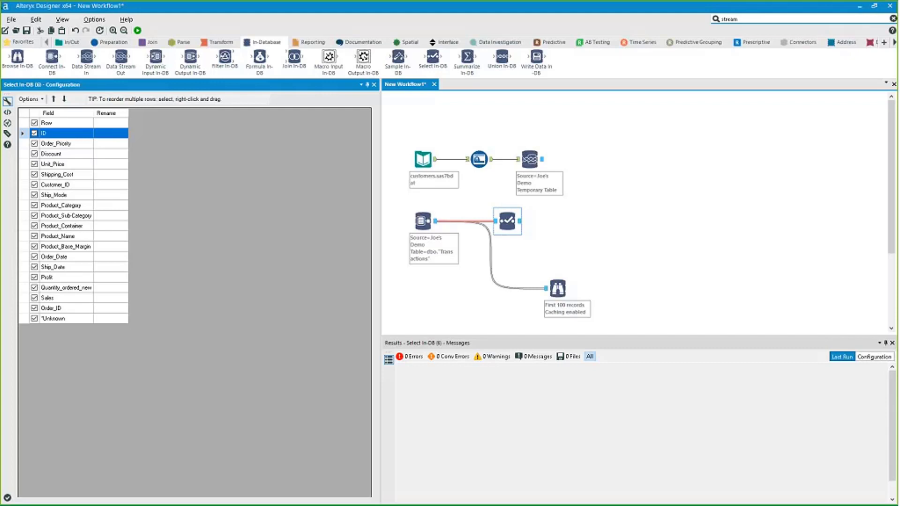
pyautogui.click(58, 125)
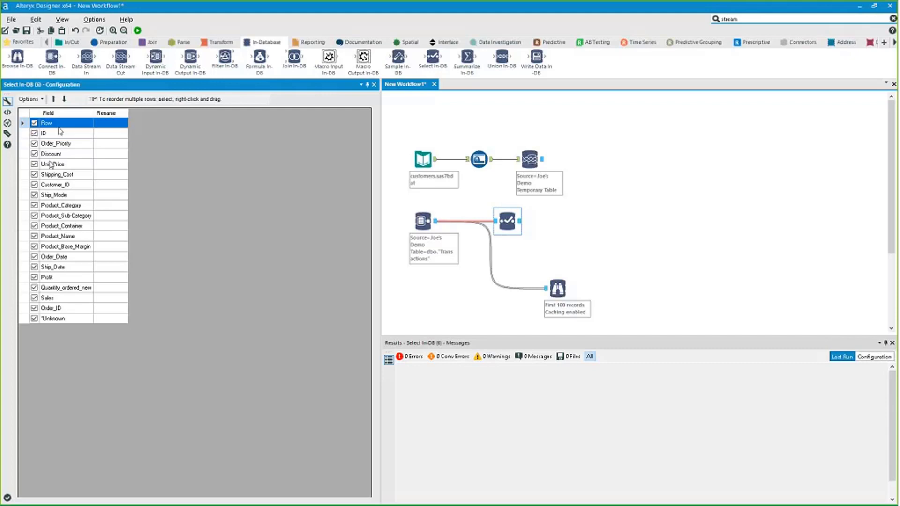
pyautogui.keyDown('shift'); pyautogui.click(57, 321); pyautogui.keyUp('shift')
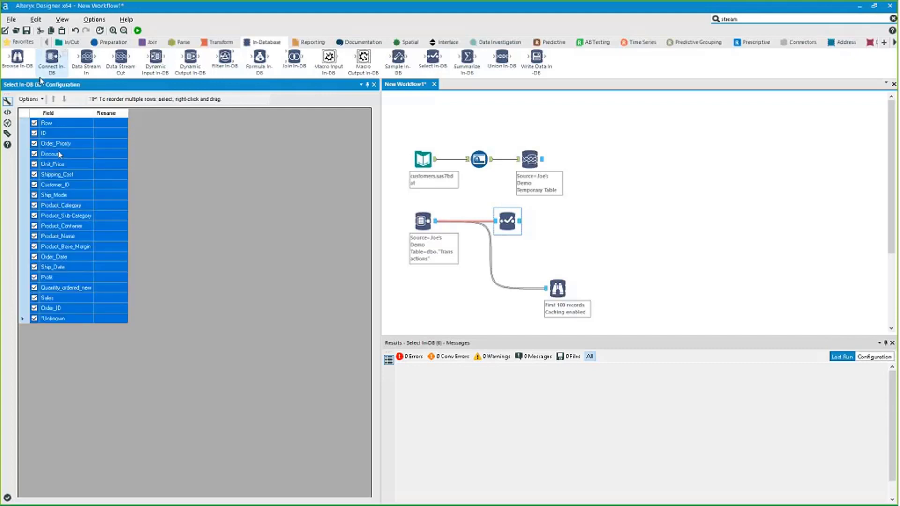
pyautogui.click(29, 99)
pyautogui.moveTo(93, 109)
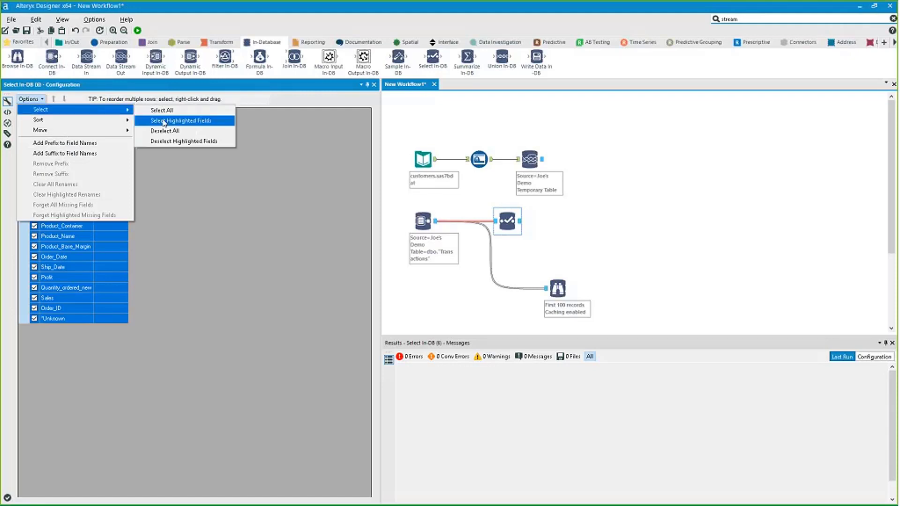
pyautogui.click(159, 120)
pyautogui.click(77, 186)
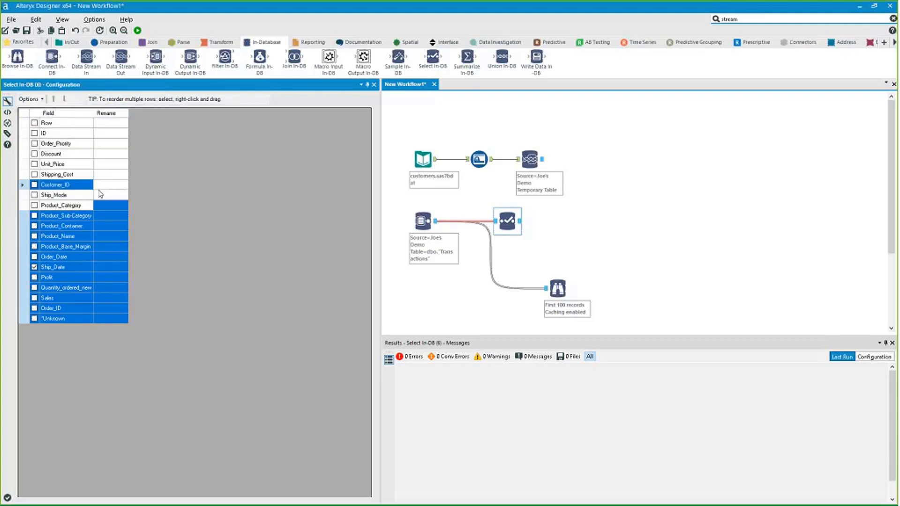
# Step: Include only the Unit_Price, Customer_ID and Quantity_ordered_new fields in the Select In-DB tool
pyautogui.click(52, 166)
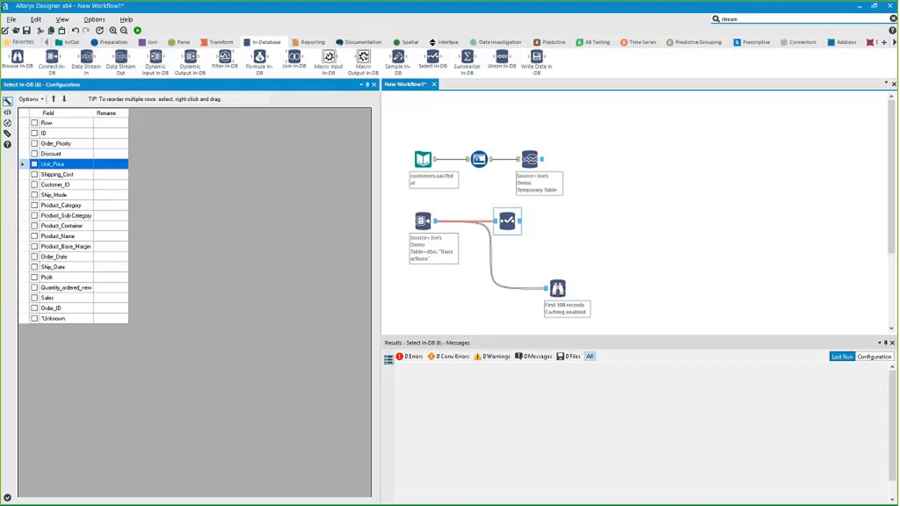
pyautogui.click(34, 164)
pyautogui.click(34, 184)
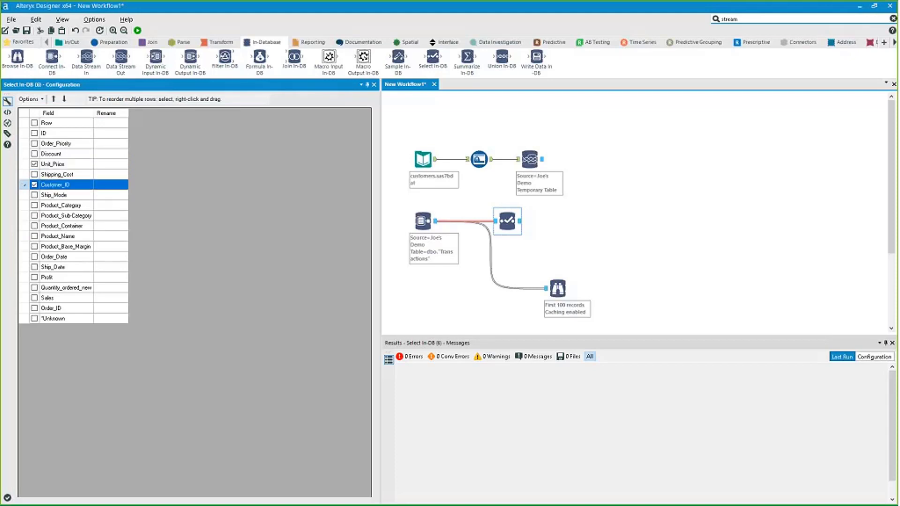
pyautogui.click(34, 288)
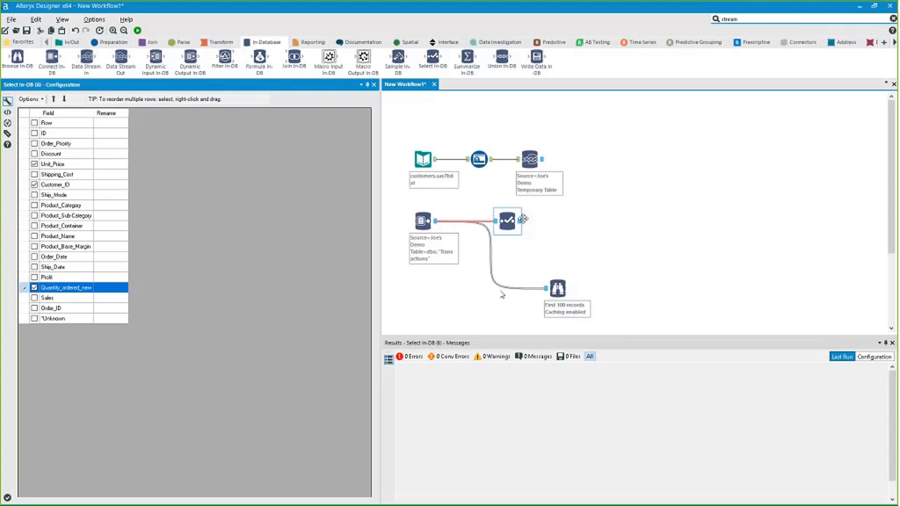
# Step: Reroute the Browse In-DB tool from the Transactions source to the Select In-DB output and run the workflow
pyautogui.moveTo(507, 220); pyautogui.dragTo(529, 221)
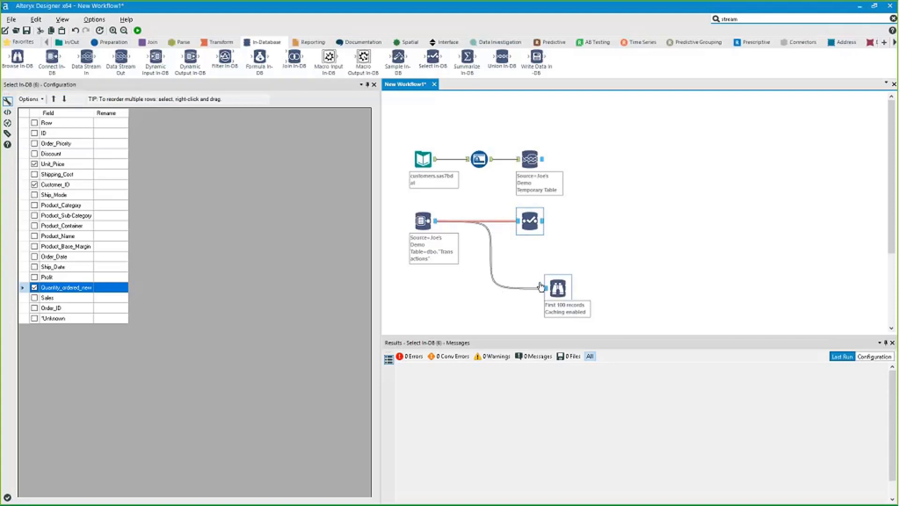
pyautogui.moveTo(523, 274); pyautogui.dragTo(484, 295)
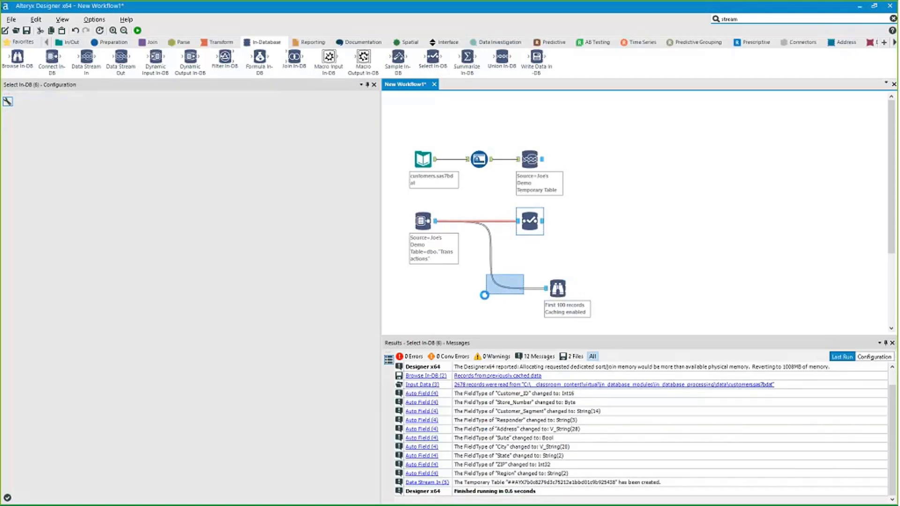
pyautogui.press('Delete')
pyautogui.moveTo(556, 288); pyautogui.dragTo(583, 267)
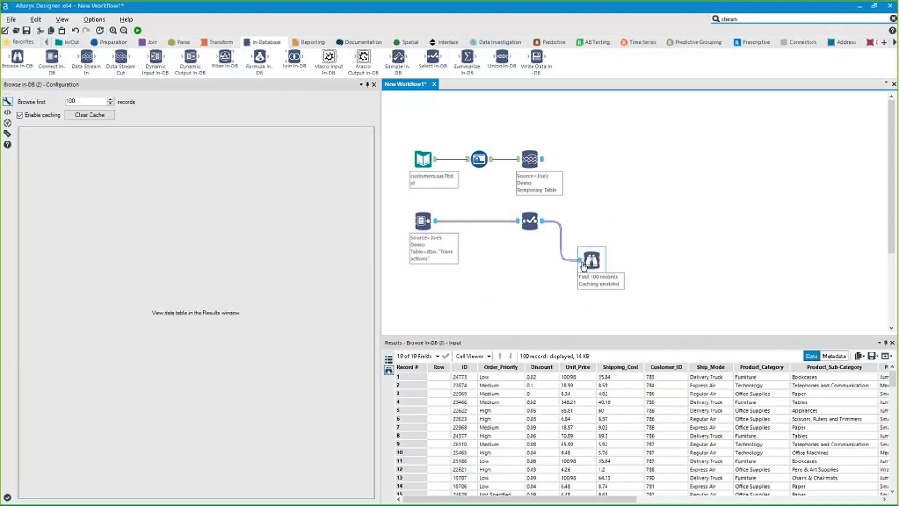
pyautogui.click(138, 31)
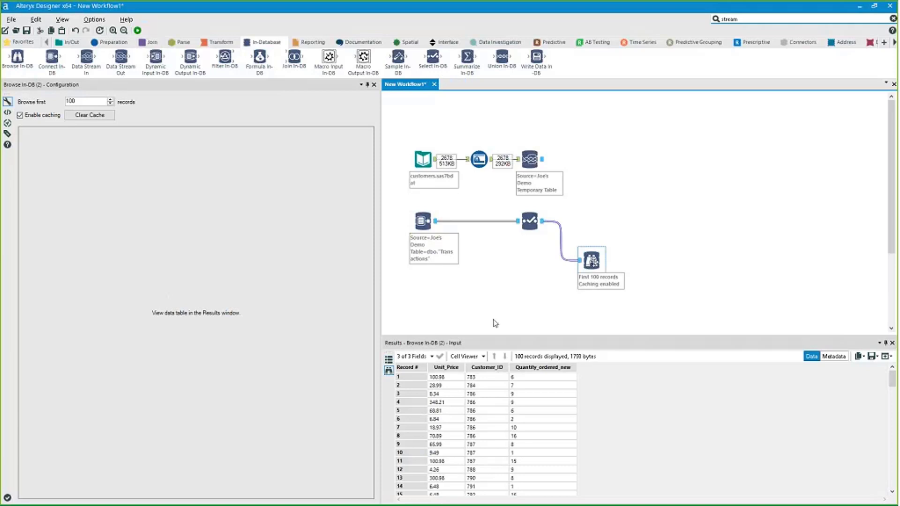
# Step: Examine the Browse In-DB records, the Select In-DB field list and the Auto Field output data
pyautogui.click(543, 418)
pyautogui.moveTo(419, 377); pyautogui.dragTo(424, 436)
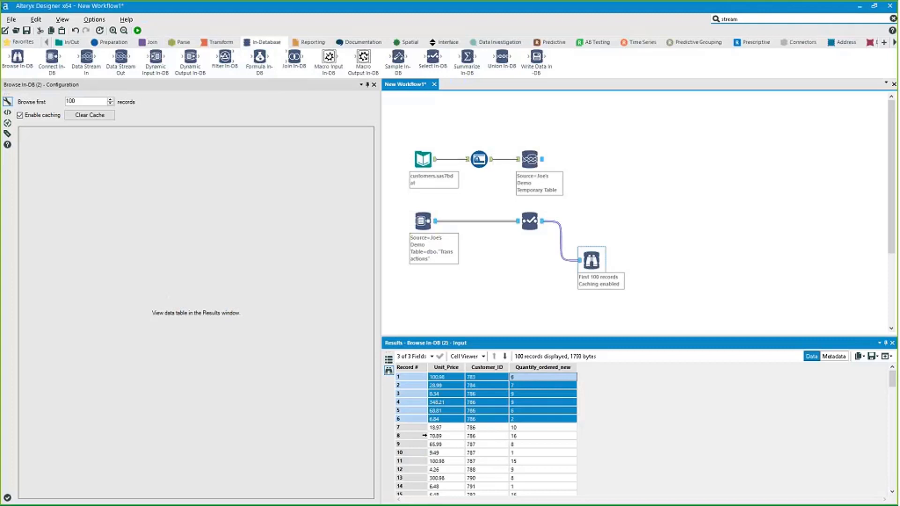
pyautogui.click(534, 224)
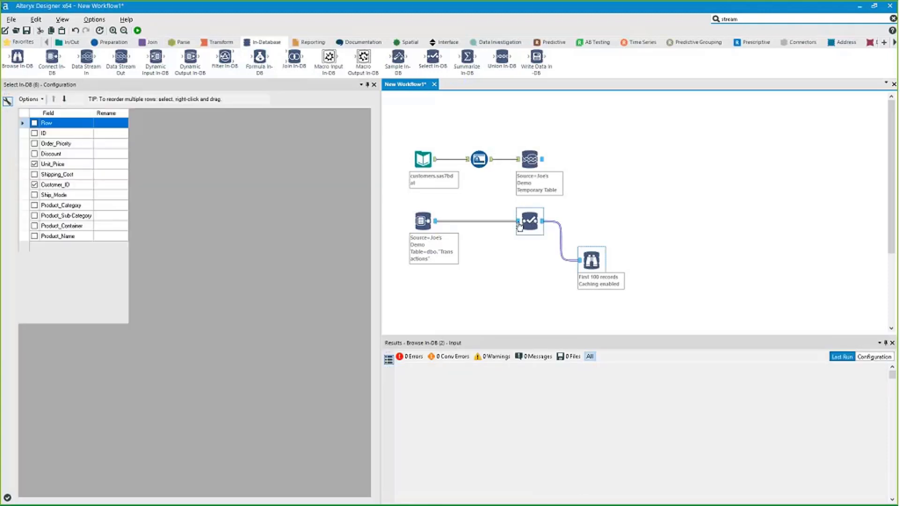
pyautogui.click(492, 163)
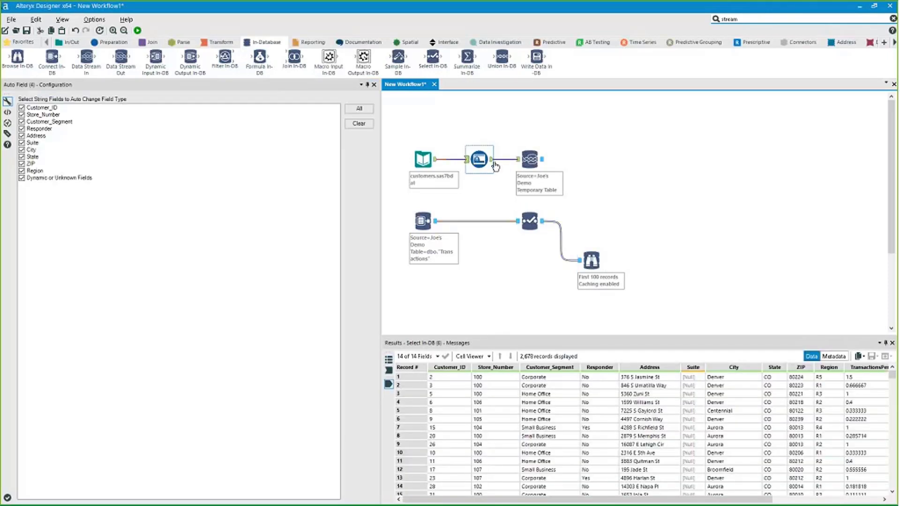
# Step: Rerun the workflow with caching enabled on the Browse In-DB tool and shift that tool slightly on the canvas
pyautogui.click(590, 263)
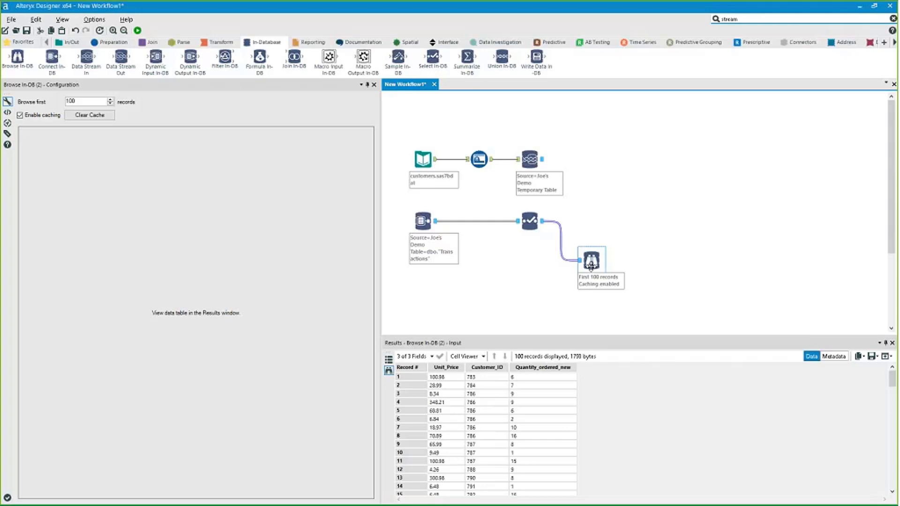
pyautogui.moveTo(591, 267); pyautogui.dragTo(591, 284)
pyautogui.click(136, 30)
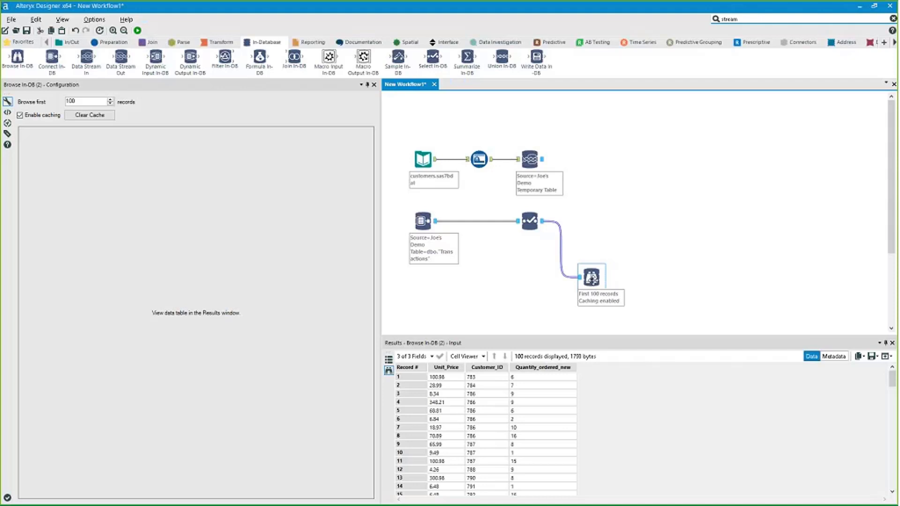
pyautogui.moveTo(591, 280); pyautogui.dragTo(595, 276)
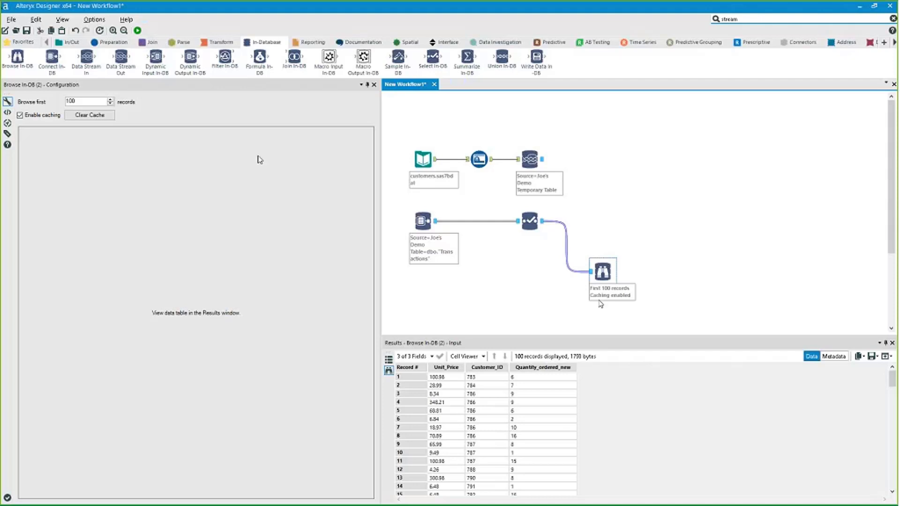
# Step: Rerun the workflow with caching disabled on the Browse In-DB tool, and re-enable its caching
pyautogui.click(19, 115)
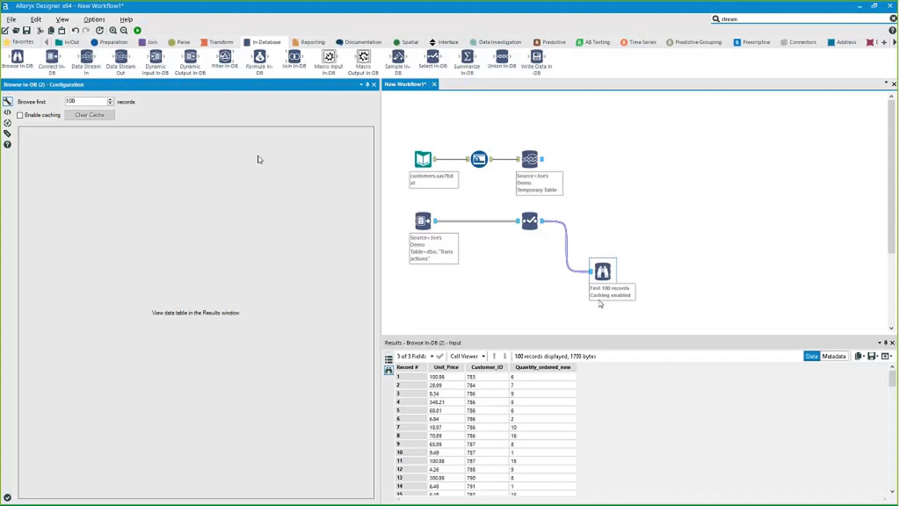
pyautogui.hotkey('ctrl', 'r')
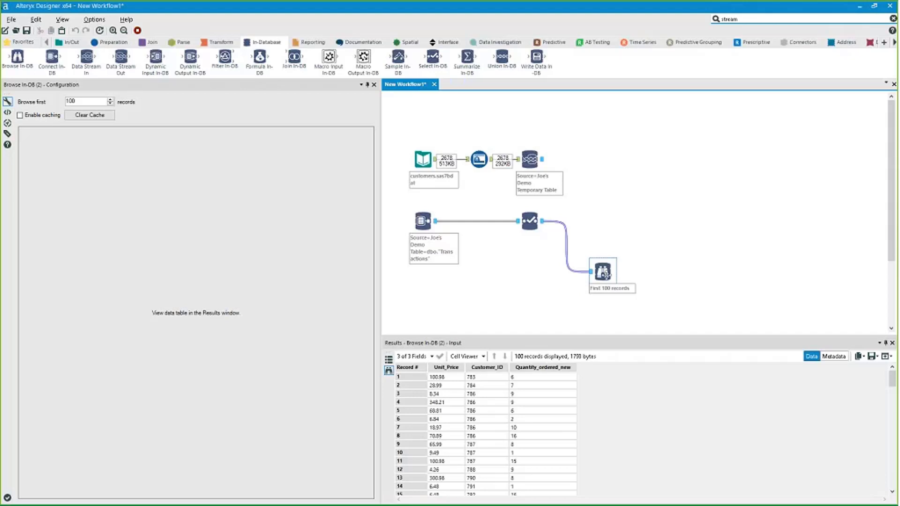
pyautogui.moveTo(603, 273); pyautogui.dragTo(609, 267)
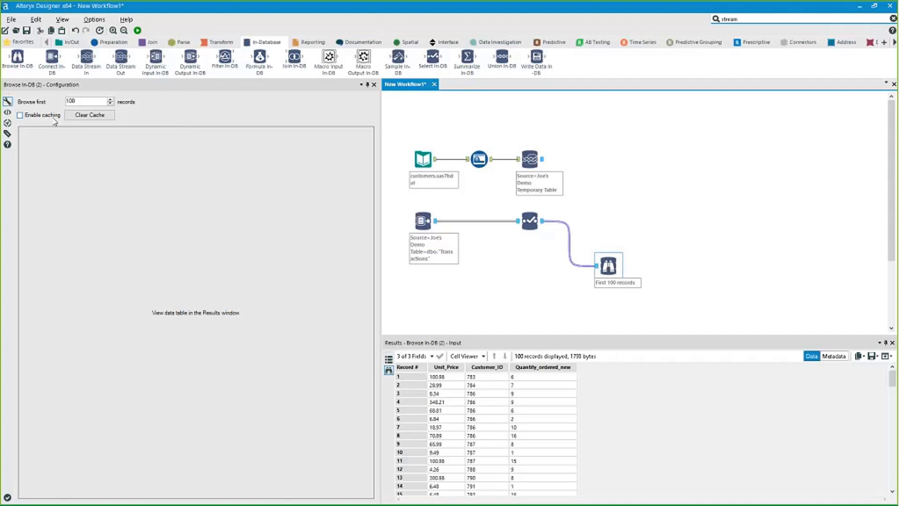
pyautogui.click(66, 132)
pyautogui.click(20, 115)
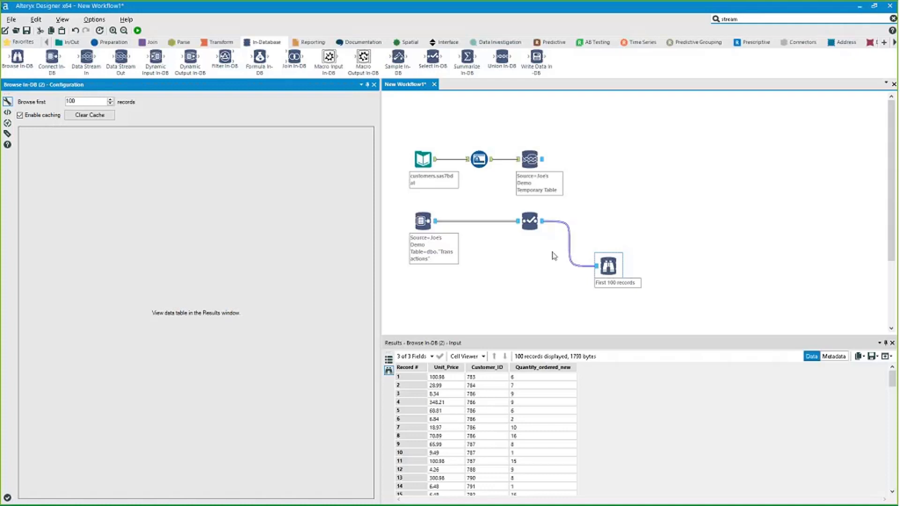
# Step: Move the Browse In-DB tool lower and connect a Formula In-DB tool to the Select In-DB output
pyautogui.moveTo(612, 273); pyautogui.dragTo(596, 296)
pyautogui.moveTo(260, 58); pyautogui.dragTo(591, 227)
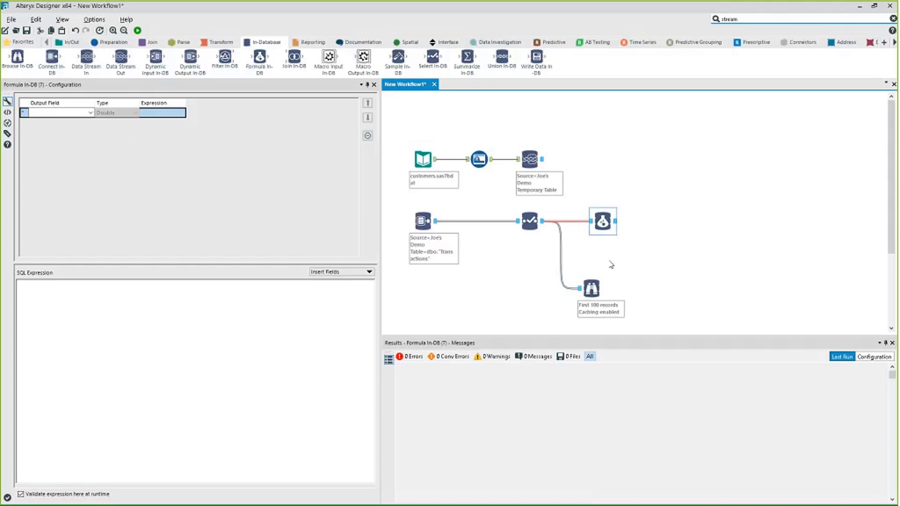
# Step: Name the Formula In-DB tool's first output field Transaction_Amount
pyautogui.click(92, 114)
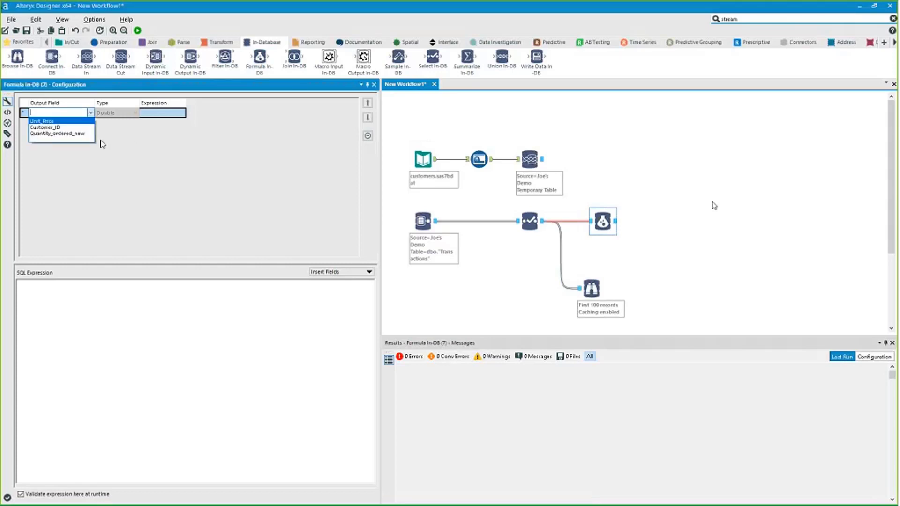
pyautogui.click(47, 121)
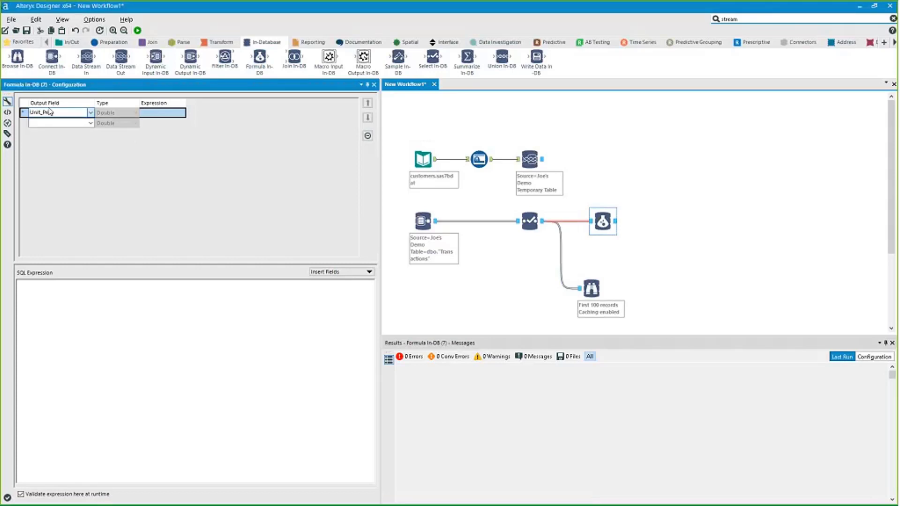
pyautogui.click(90, 113)
pyautogui.click(68, 111)
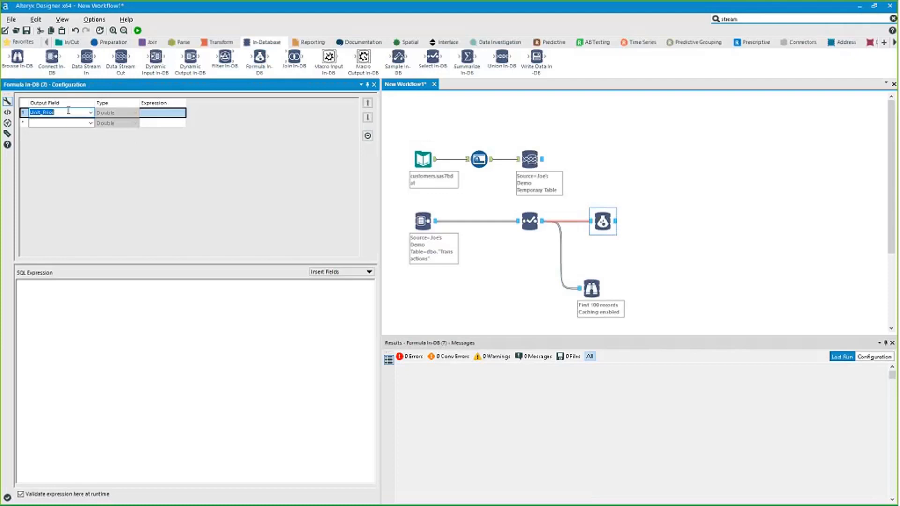
pyautogui.write('Tr')
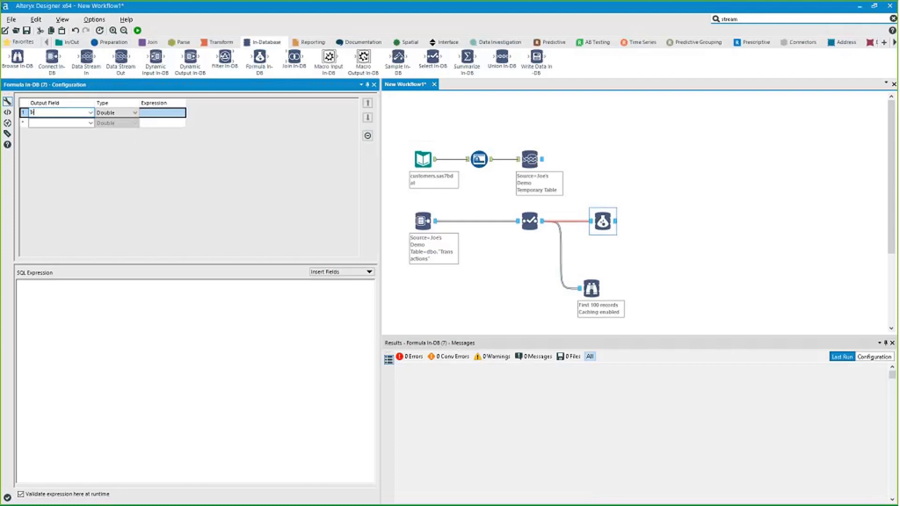
pyautogui.write('ansaction_Amount')
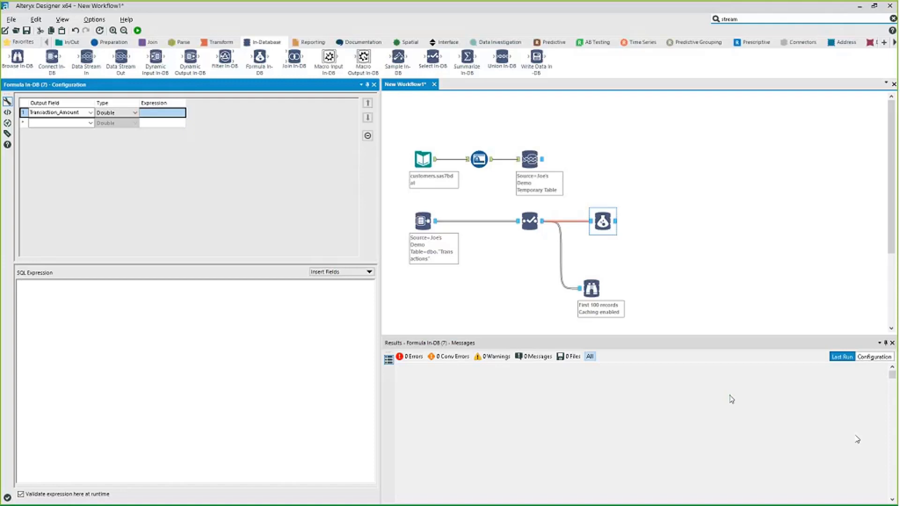
# Step: Set the Transaction_Amount expression to "Unit_Price"*"Quantity_ordered_new" using the existing fields
pyautogui.click(354, 272)
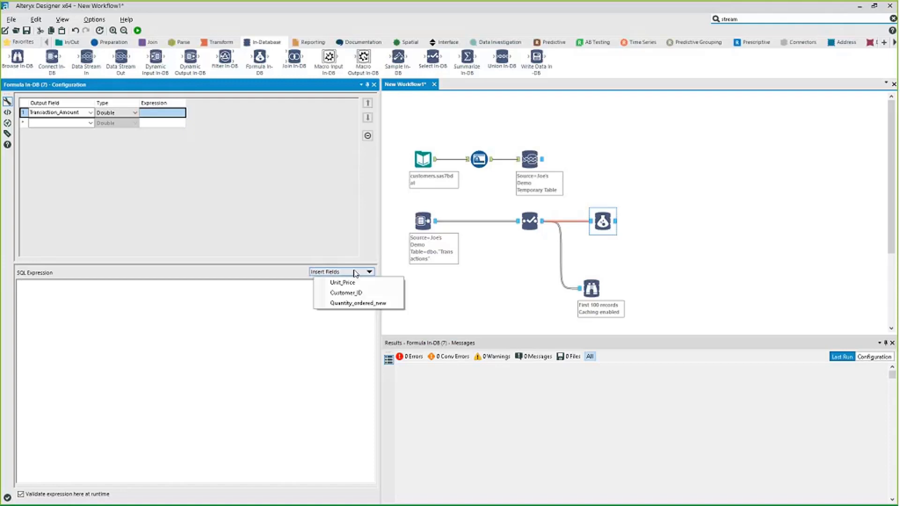
pyautogui.click(268, 298)
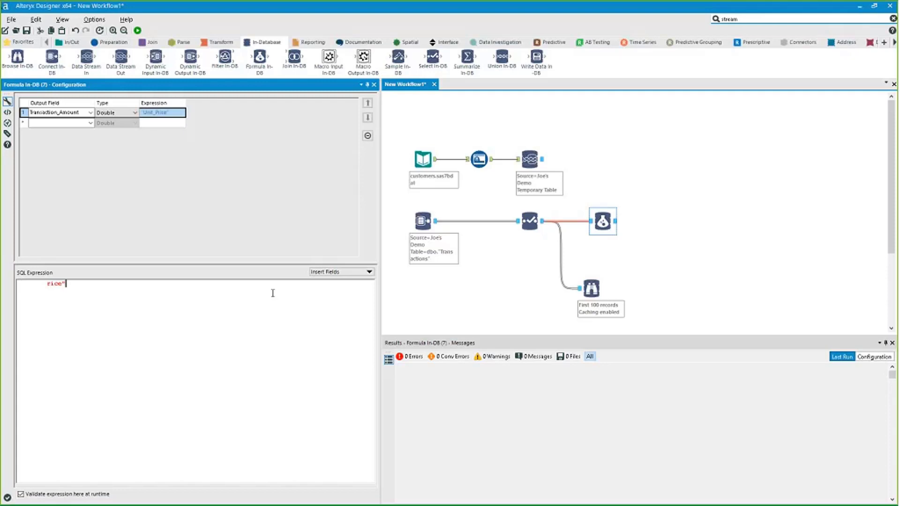
pyautogui.write('*')
pyautogui.click(349, 273)
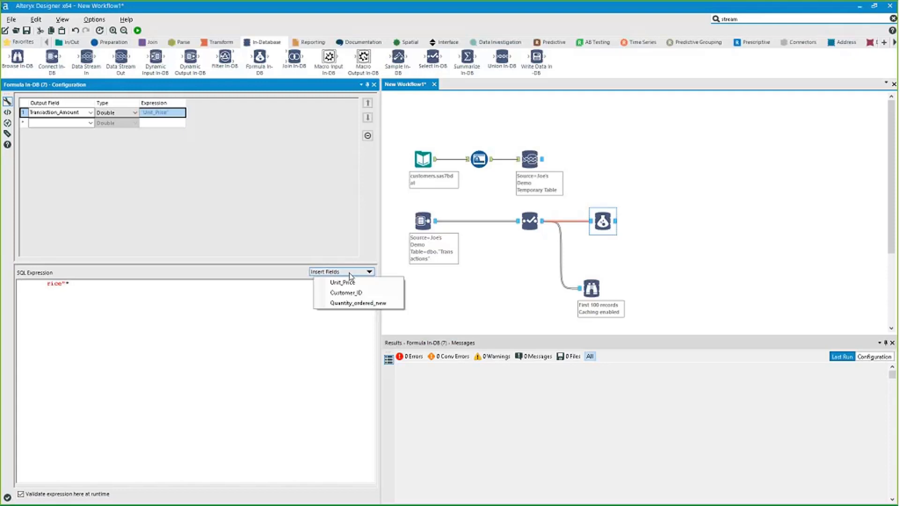
pyautogui.click(356, 303)
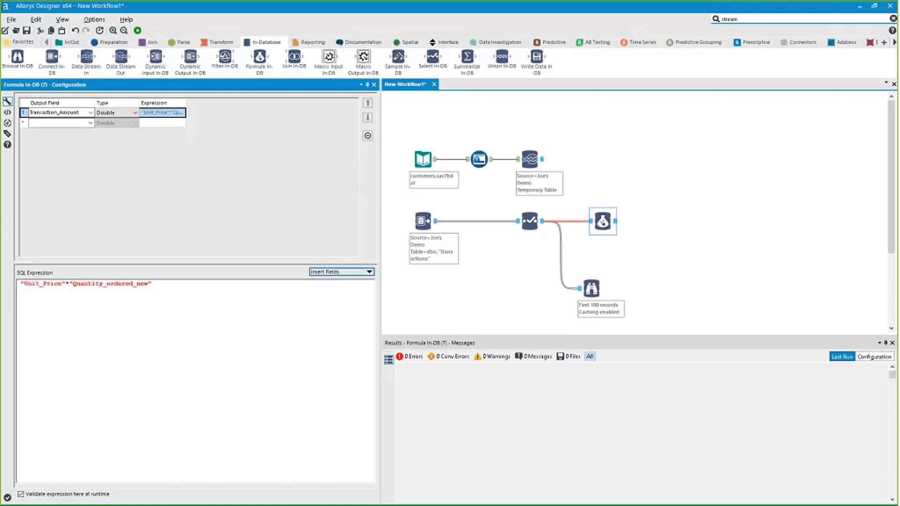
# Step: Add a second output field named Unit Price Rating with the type V_String
pyautogui.click(78, 124)
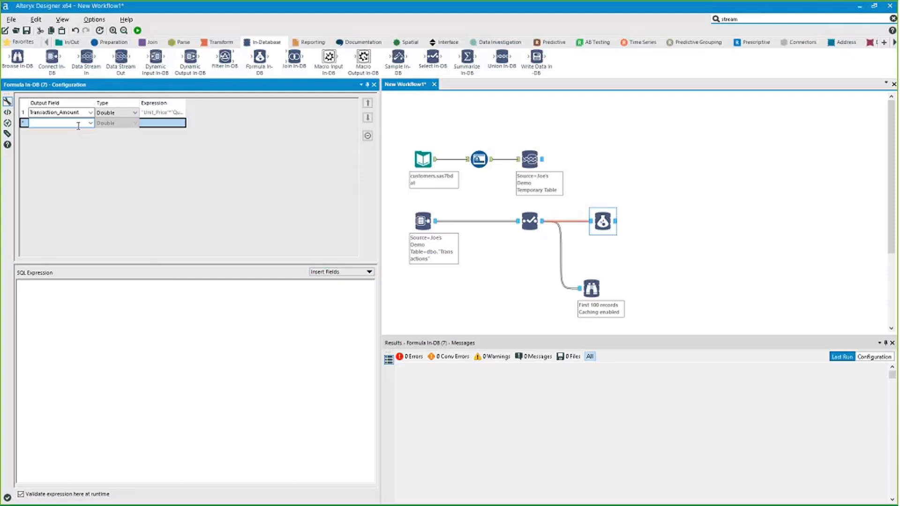
pyautogui.write('New')
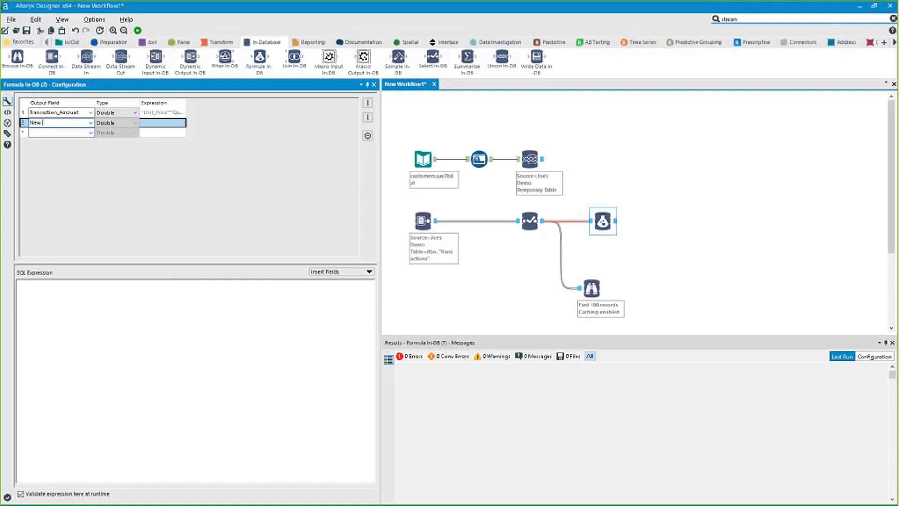
pyautogui.press('Tab')
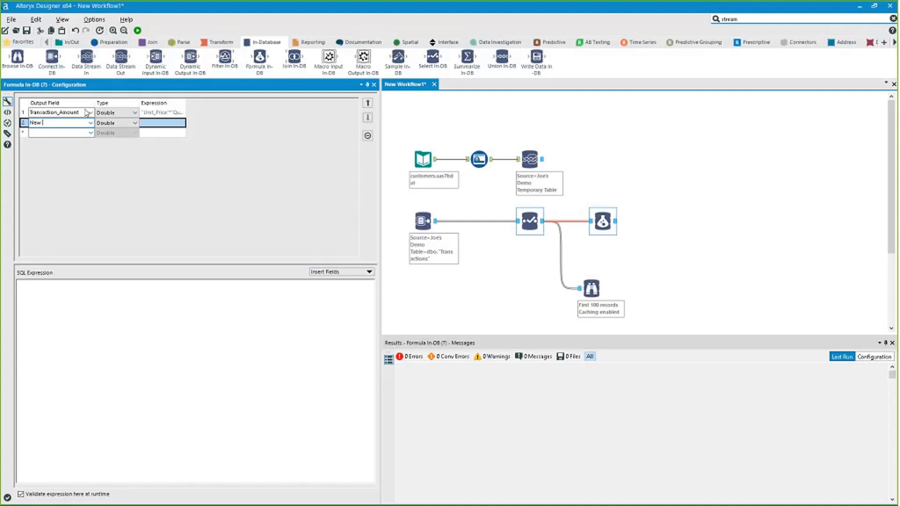
pyautogui.click(91, 122)
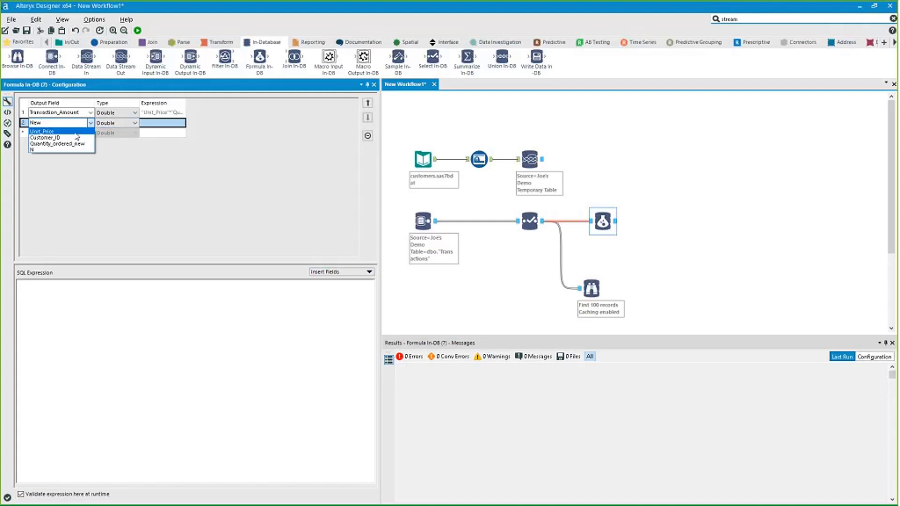
pyautogui.click(68, 122)
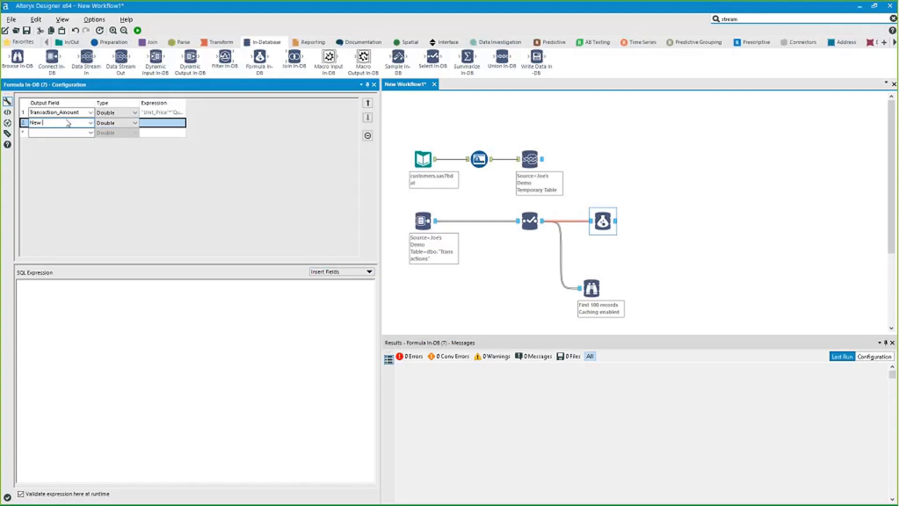
pyautogui.doubleClick(69, 122)
pyautogui.write('Unit Price Rating')
pyautogui.click(135, 122)
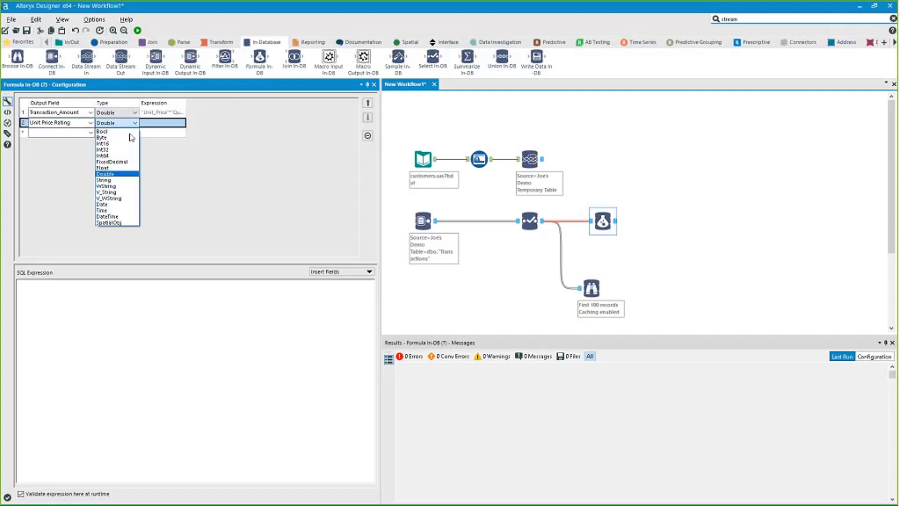
pyautogui.click(106, 192)
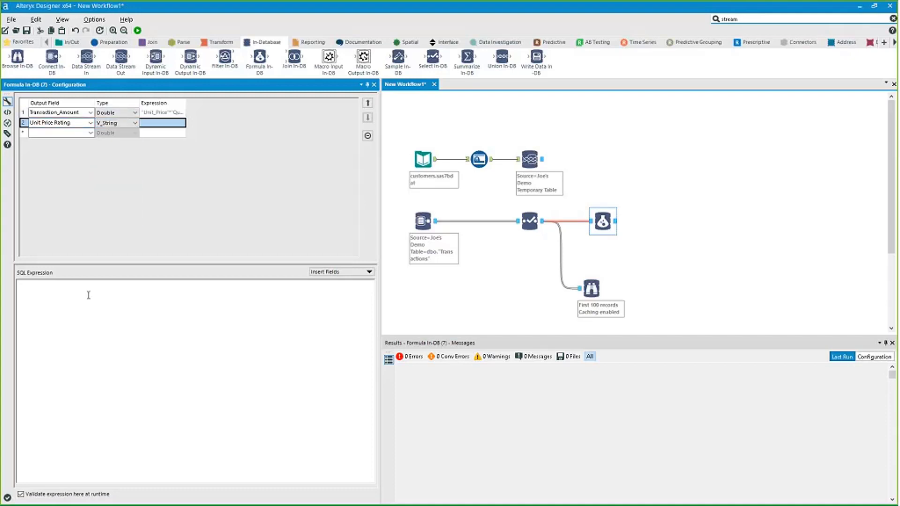
# Step: Write the Unit Price Rating expression as CASE WHEN "Unit_Price">5 THEN 'HIGH' ELSE 'LOW' END
pyautogui.write('CASE')
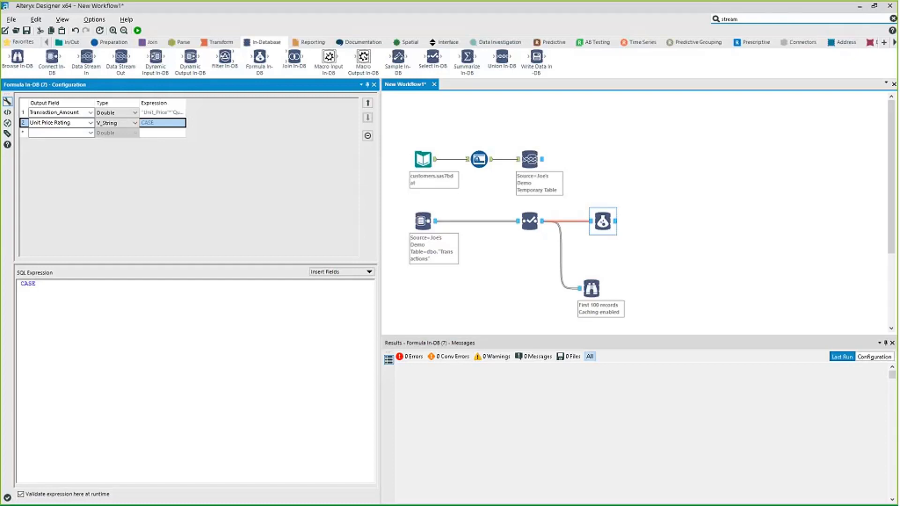
pyautogui.write('WHE')
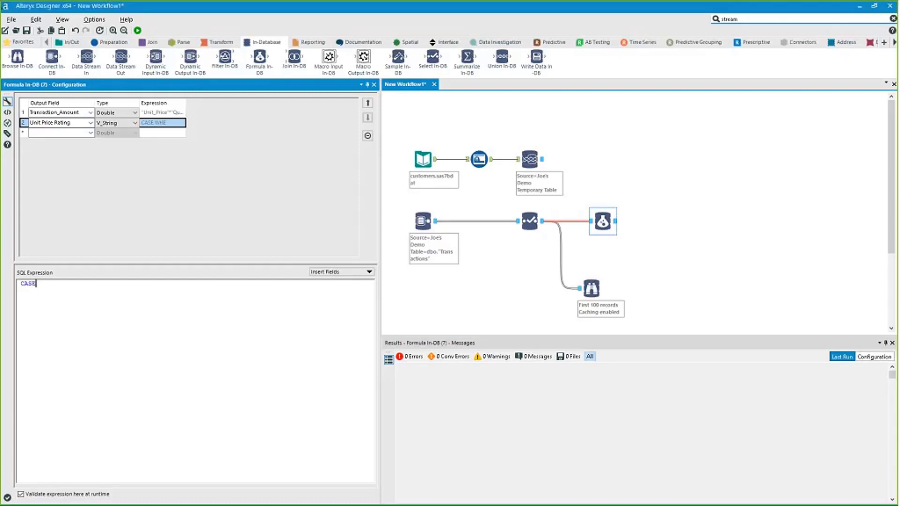
pyautogui.write('N')
pyautogui.click(356, 272)
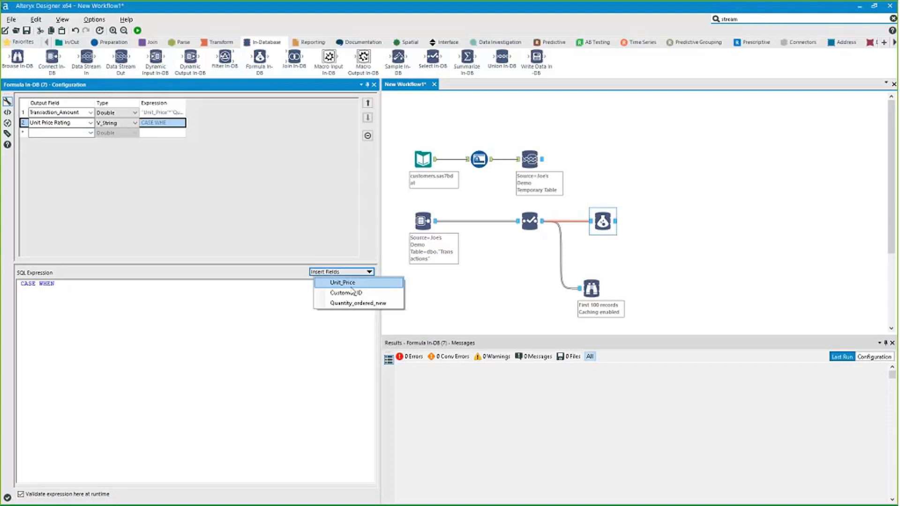
pyautogui.click(352, 287)
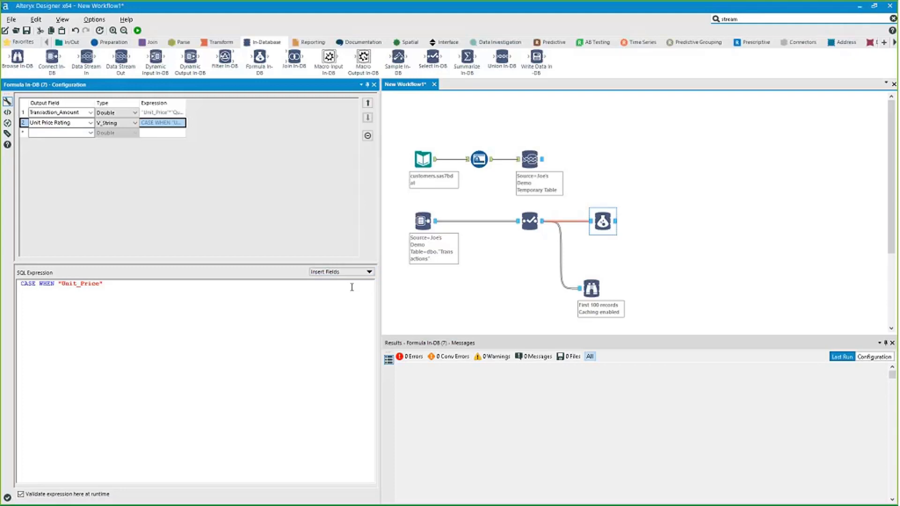
pyautogui.write(">5 THEN 'HIGH'")
pyautogui.press('Return')
pyautogui.write("ELSE 'LOW'")
pyautogui.press('Return')
pyautogui.write('E')
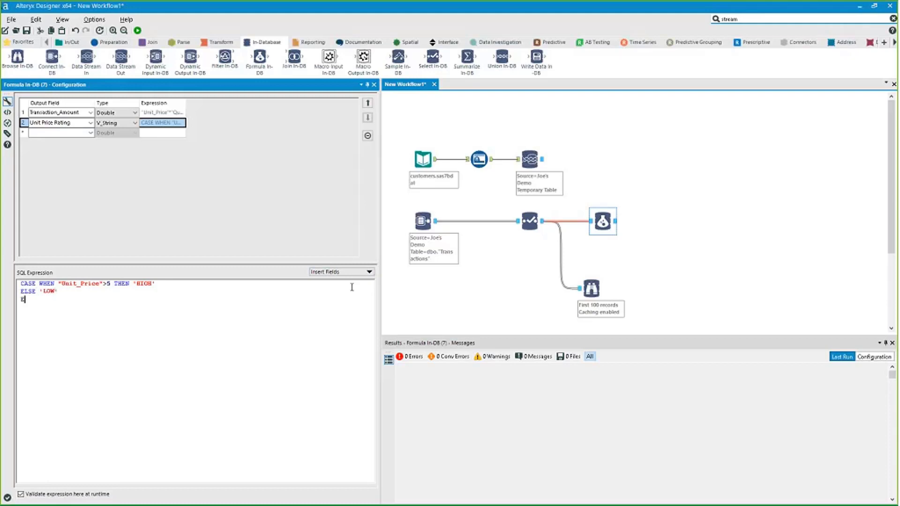
pyautogui.write('ND')
pyautogui.hotkey('ctrl', 'Home')
pyautogui.click(51, 283)
pyautogui.press('Down')
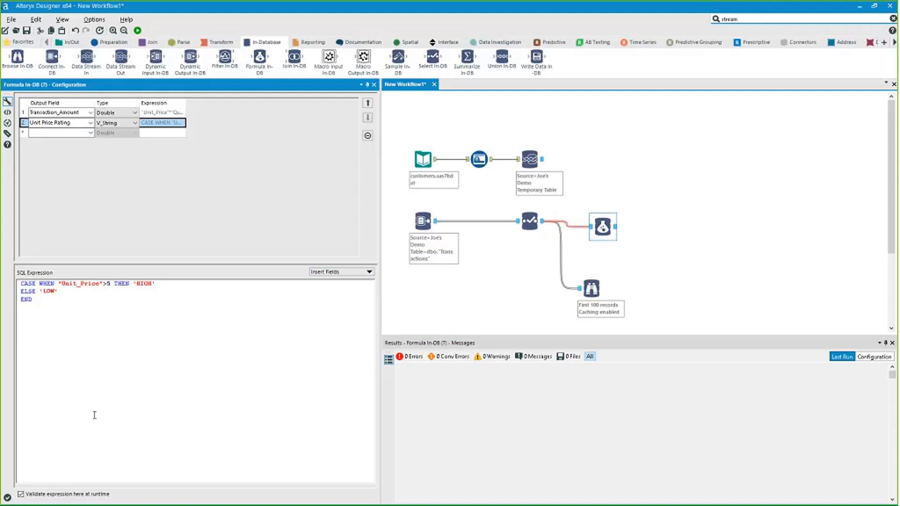
# Step: Reconnect the Browse In-DB tool from the Select In-DB tool to the Formula In-DB output and run the workflow
pyautogui.click(560, 265)
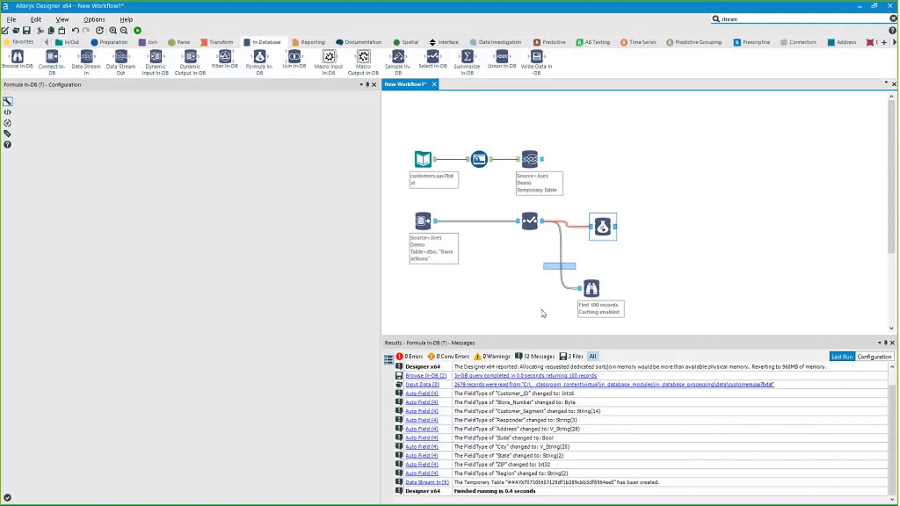
pyautogui.press('Delete')
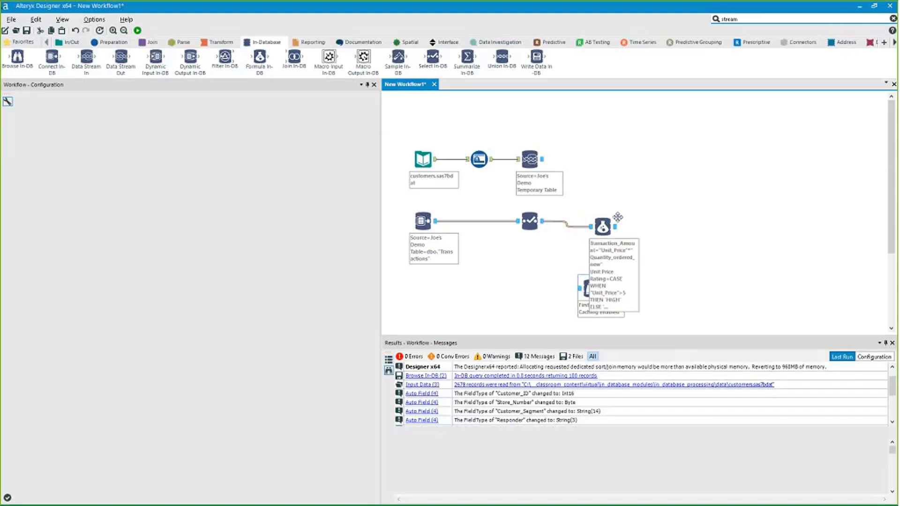
pyautogui.moveTo(617, 217); pyautogui.dragTo(648, 232)
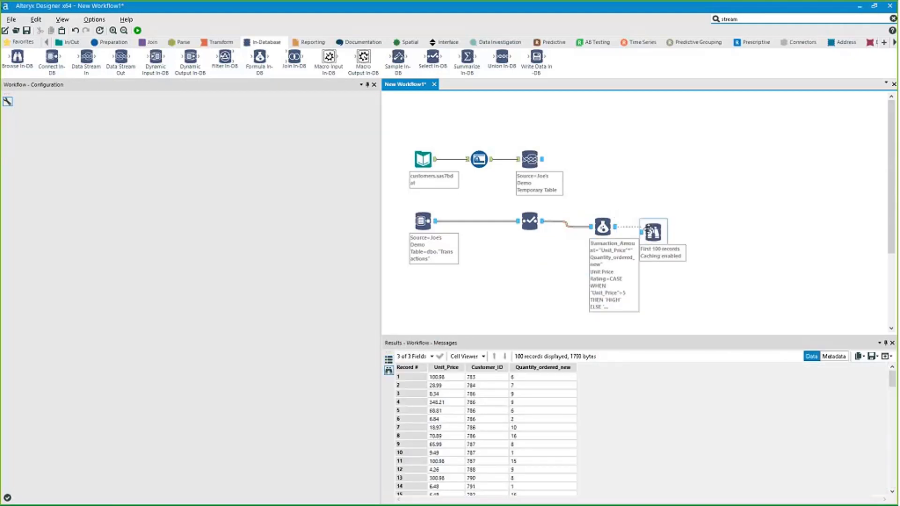
pyautogui.click(137, 30)
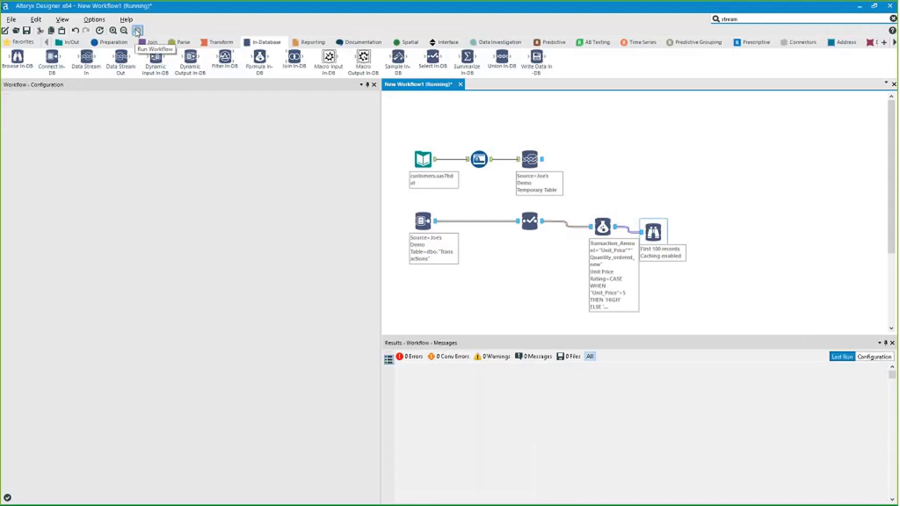
# Step: Examine the Unit Price Rating values in the results and the CASE expression in the Formula In-DB tool
pyautogui.moveTo(661, 376); pyautogui.dragTo(661, 461)
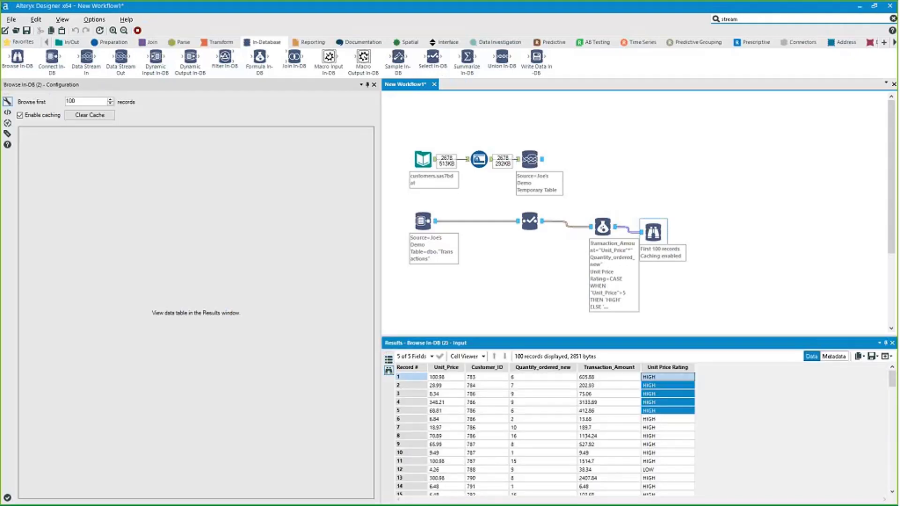
pyautogui.scroll(-3, 661, 463)
pyautogui.keyDown('shift'); pyautogui.click(658, 457); pyautogui.keyUp('shift')
pyautogui.click(602, 225)
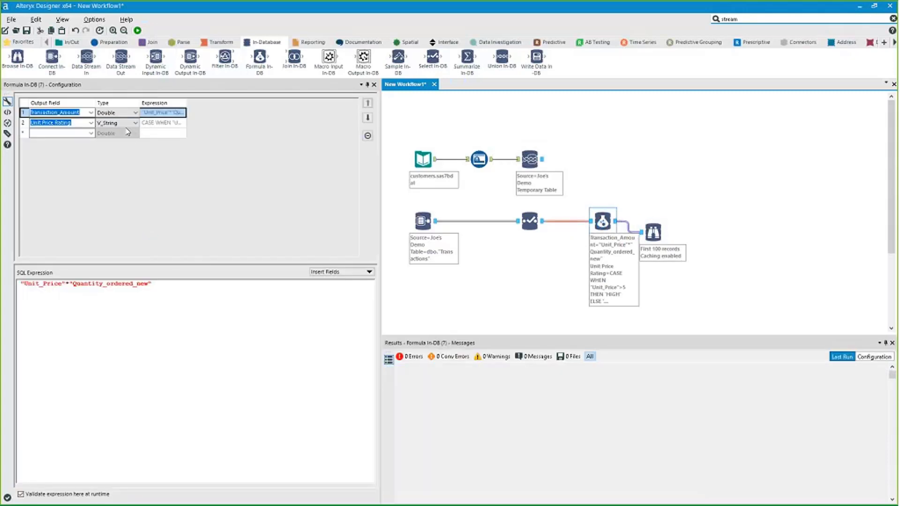
pyautogui.click(147, 124)
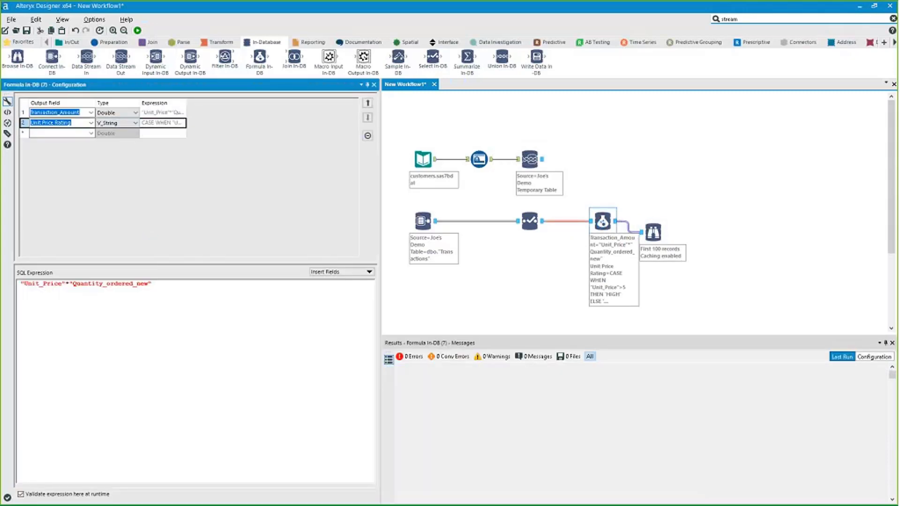
pyautogui.hotkey('ctrl', 'a')
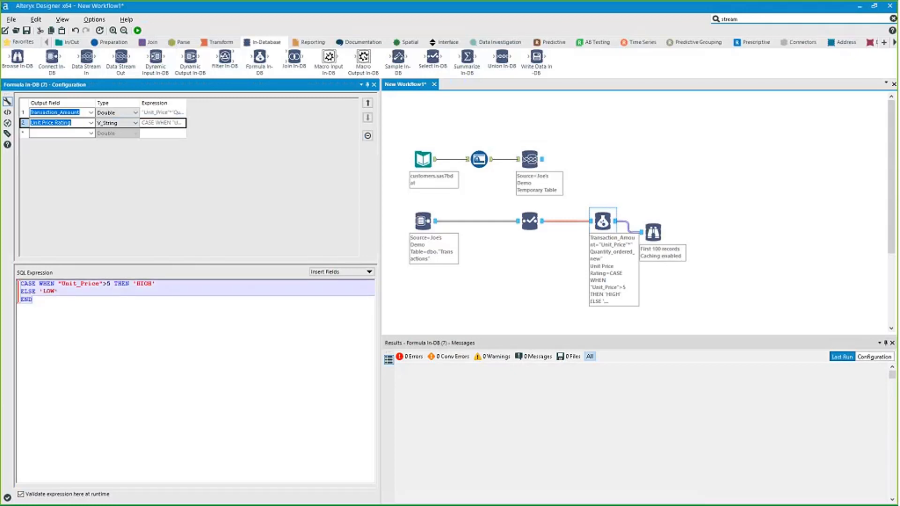
# Step: Move the Browse In-DB tool lower and connect a Summarize In-DB tool to the Formula In-DB output
pyautogui.click(669, 287)
pyautogui.moveTo(653, 231); pyautogui.dragTo(664, 299)
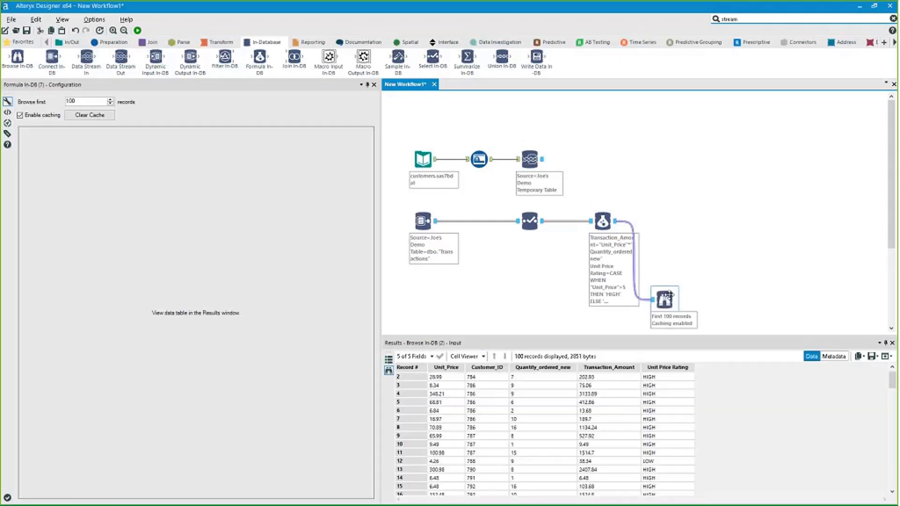
pyautogui.click(606, 221)
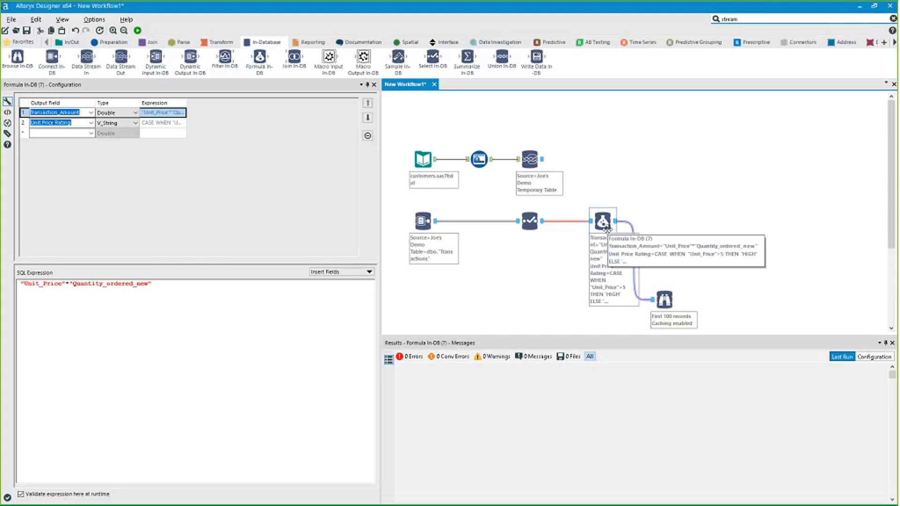
pyautogui.moveTo(153, 284); pyautogui.dragTo(18, 284)
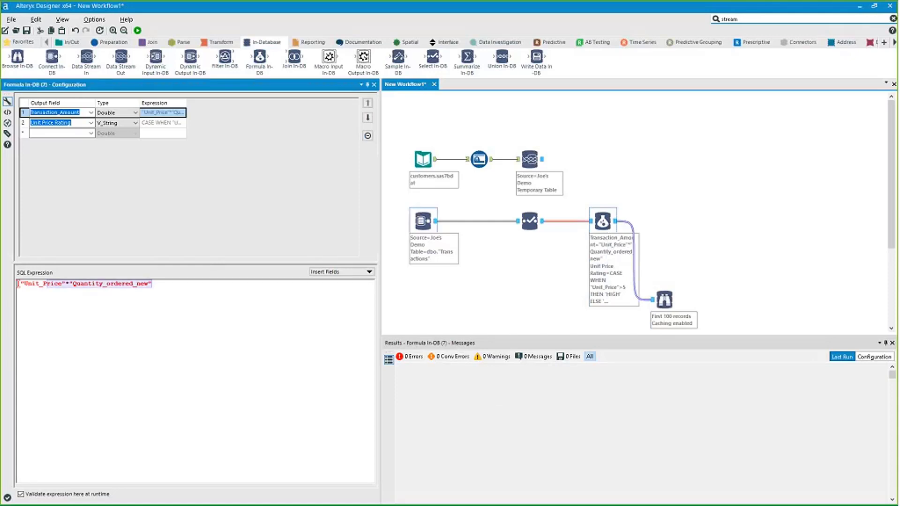
pyautogui.moveTo(467, 57); pyautogui.dragTo(671, 226)
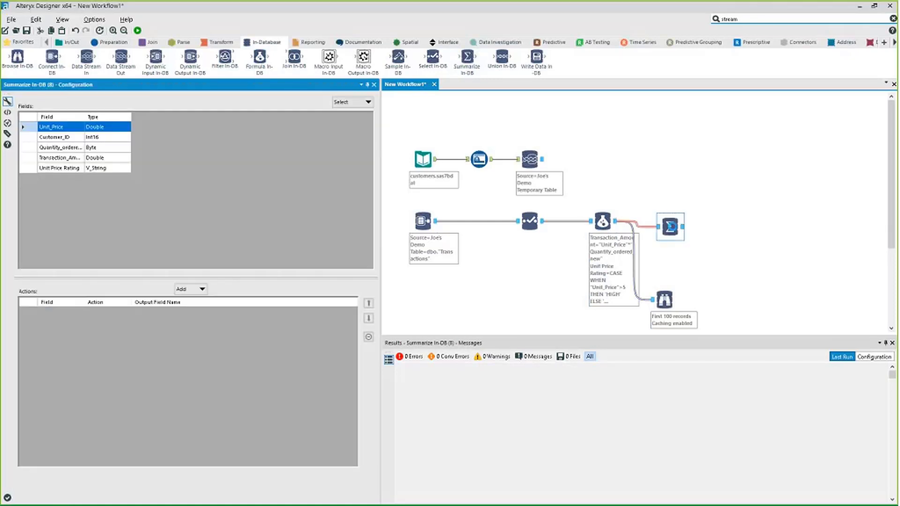
# Step: In the Summarize In-DB tool, group by Customer_ID and add a Sum of Transaction_Amount
pyautogui.click(54, 137)
pyautogui.click(190, 289)
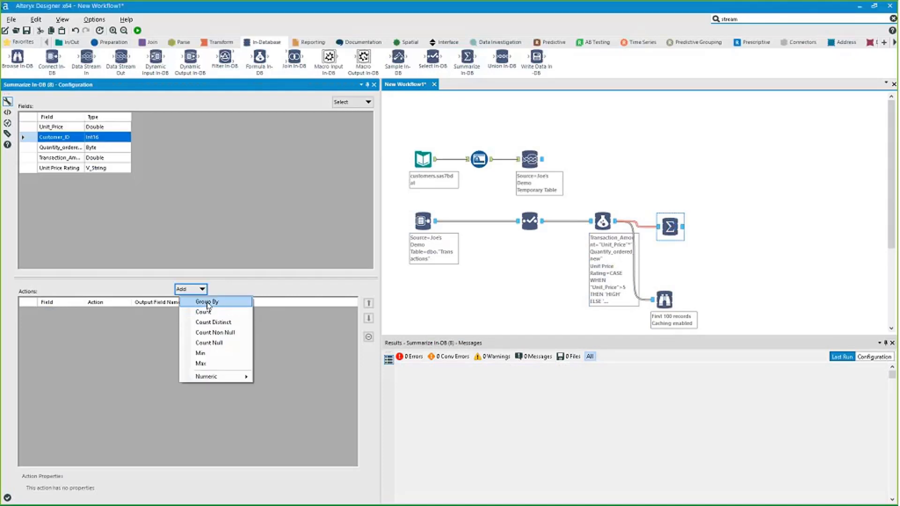
pyautogui.click(208, 304)
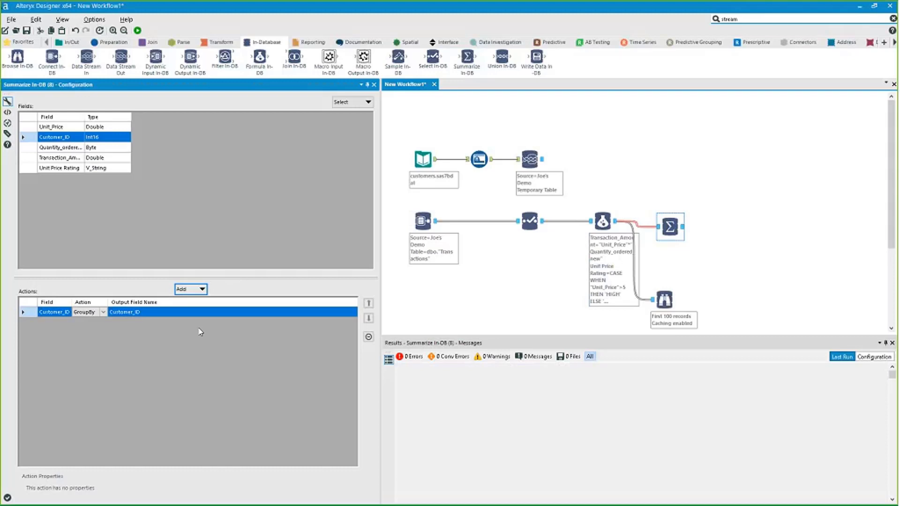
pyautogui.click(54, 157)
pyautogui.click(189, 289)
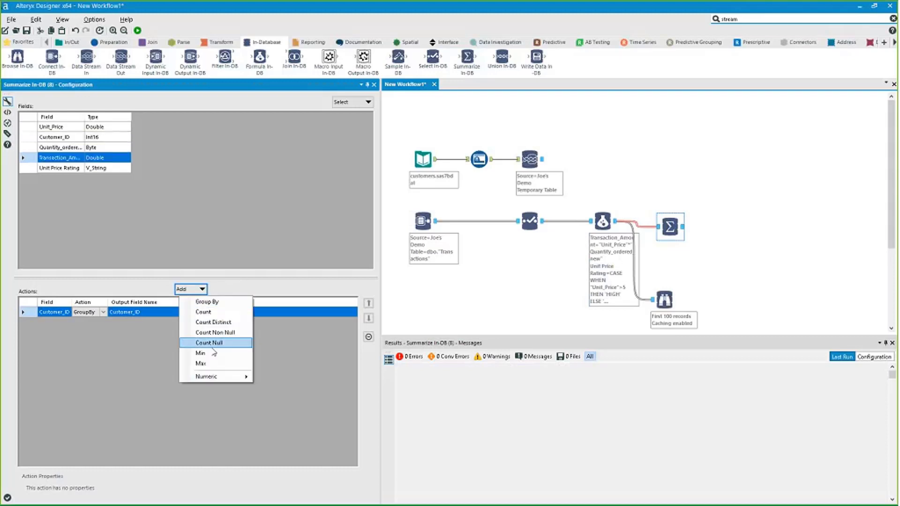
pyautogui.moveTo(220, 377)
pyautogui.click(275, 377)
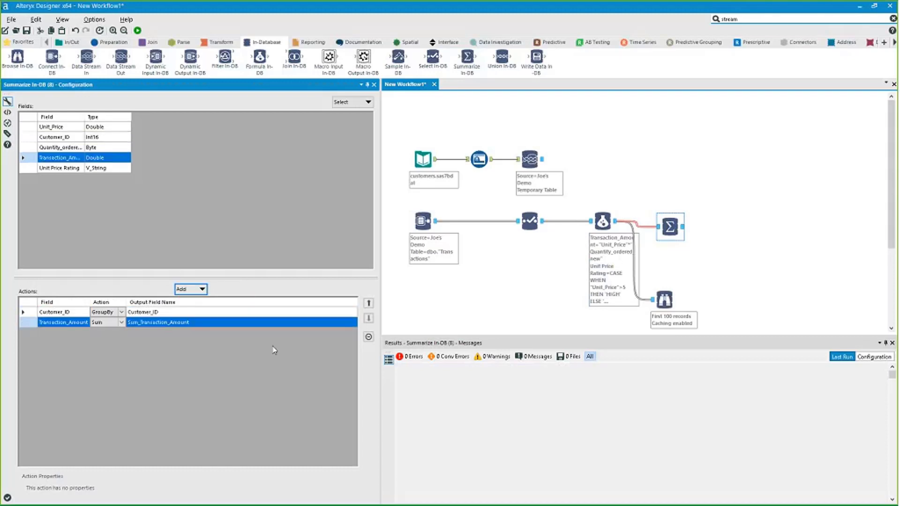
# Step: Rename the summed output field Total_Transaction_Amount and add a Count action on Transaction_Amount
pyautogui.click(143, 322)
pyautogui.moveTo(143, 322); pyautogui.dragTo(128, 321)
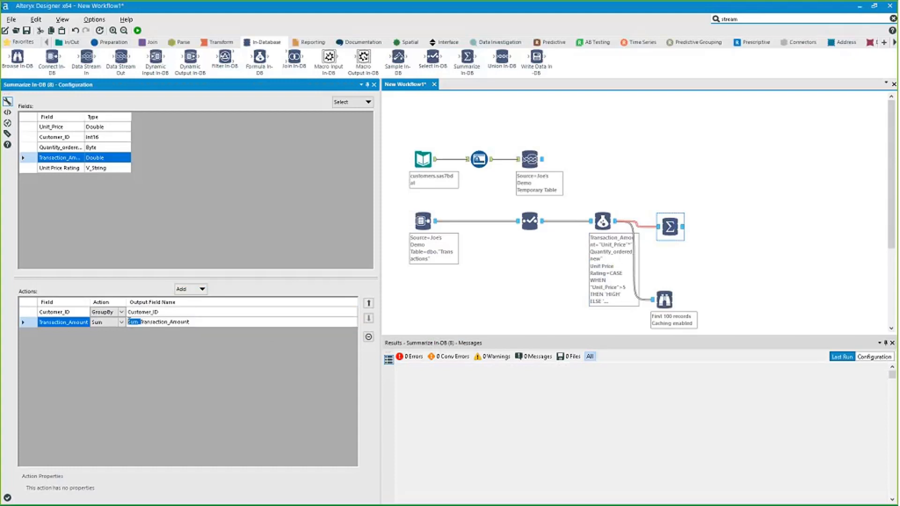
pyautogui.press('BackSpace')
pyautogui.write('Total_')
pyautogui.click(191, 289)
pyautogui.click(201, 312)
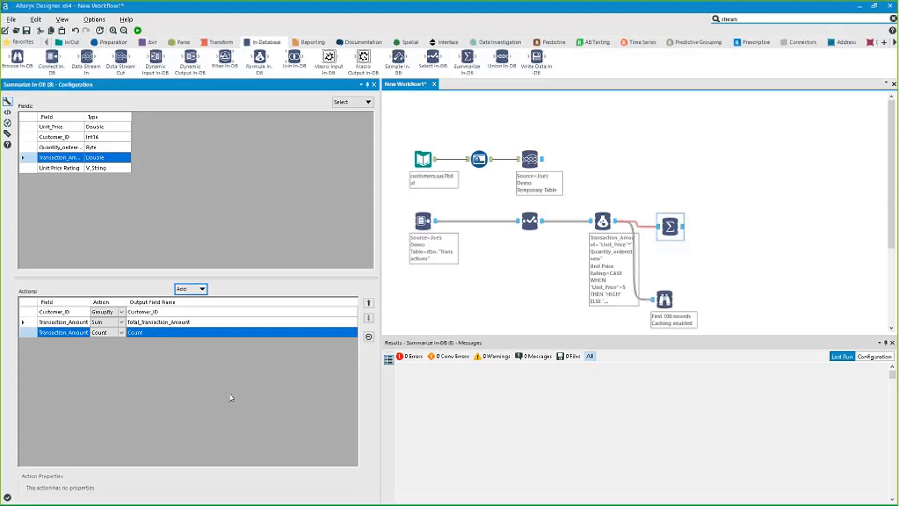
# Step: Align the Summarize In-DB tool with its row, reconnect the Browse In-DB tool to the Summarize output, and run the workflow
pyautogui.moveTo(670, 225); pyautogui.dragTo(664, 219)
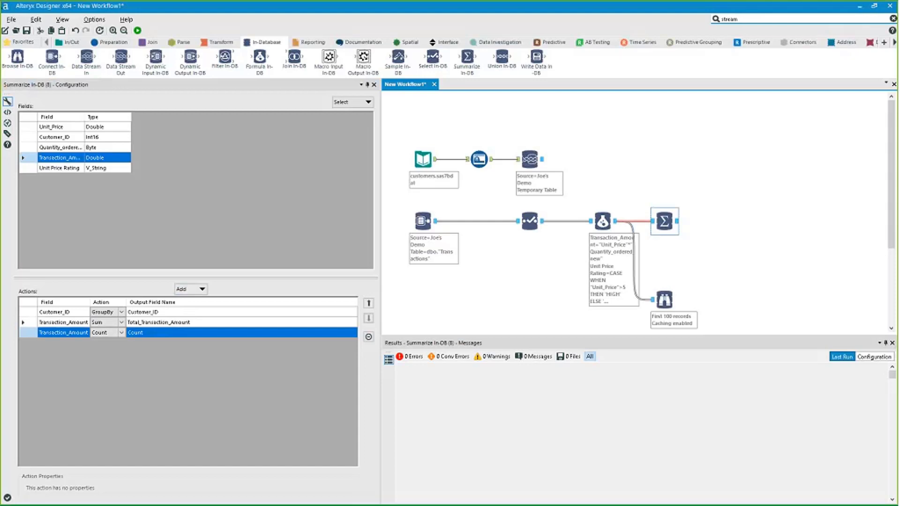
pyautogui.moveTo(619, 256); pyautogui.dragTo(709, 255)
pyautogui.click(665, 306)
pyautogui.press('Delete')
pyautogui.hotkey('ctrl', 'r')
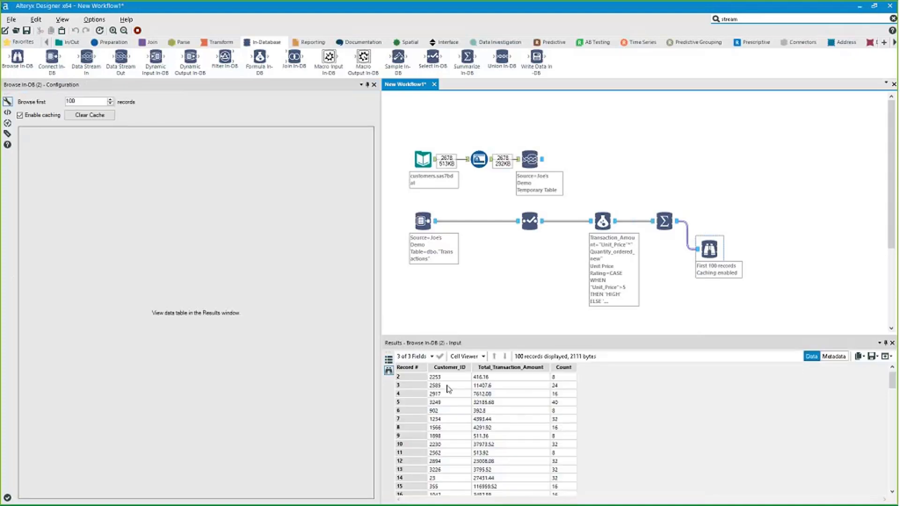
# Step: Examine the customer ID, total transaction amount and count of one record in the summarized results
pyautogui.click(450, 379)
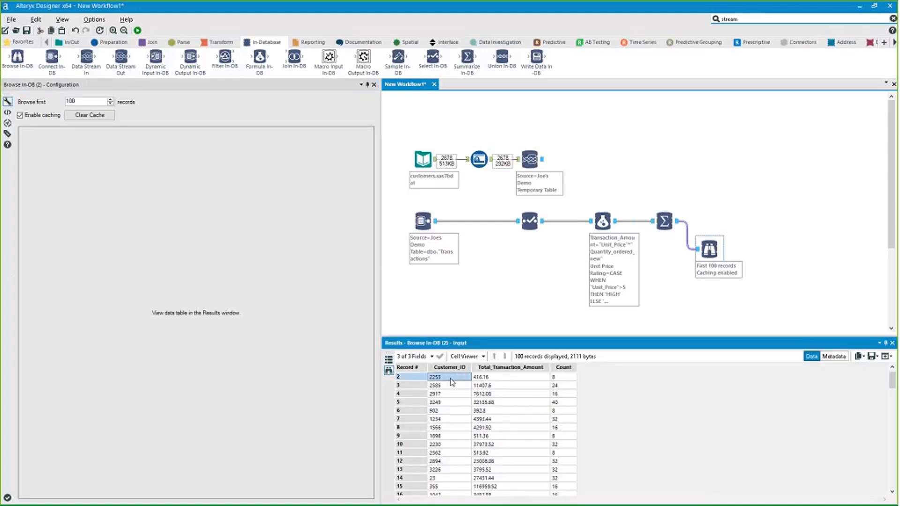
pyautogui.click(487, 378)
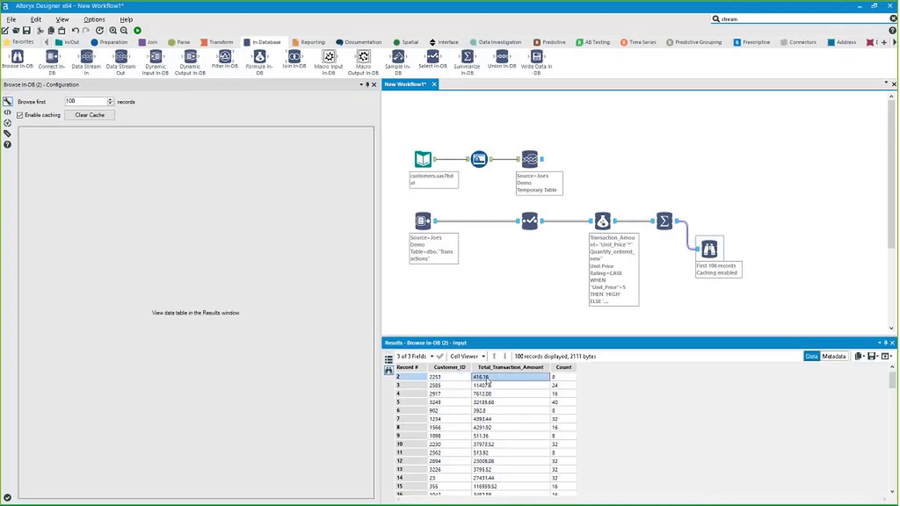
pyautogui.press('Right')
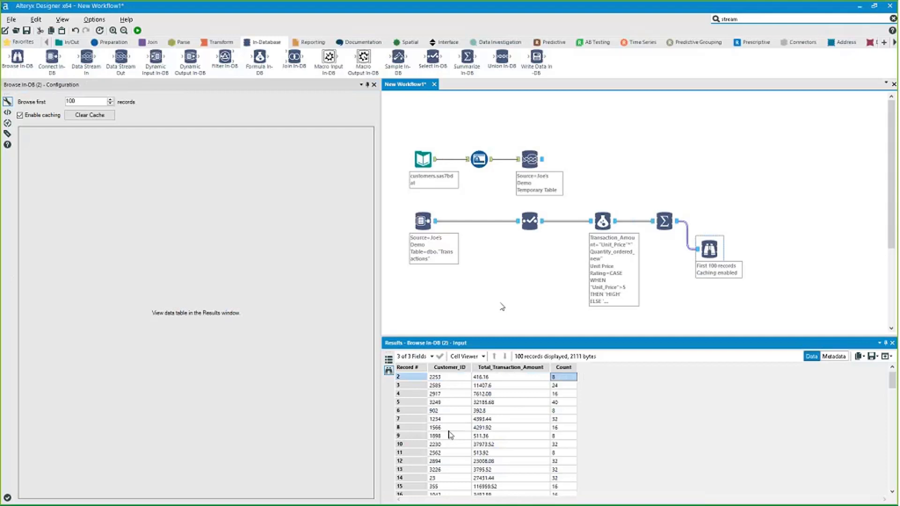
pyautogui.click(450, 377)
# Step: Examine the customers.sas7bdat input records field by field, from Store_Number across to HomeValue
pyautogui.click(423, 159)
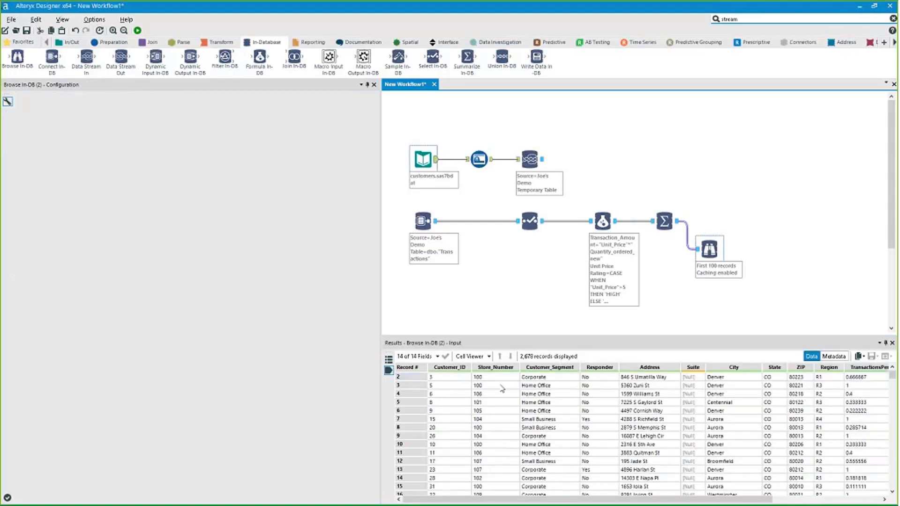
pyautogui.click(517, 381)
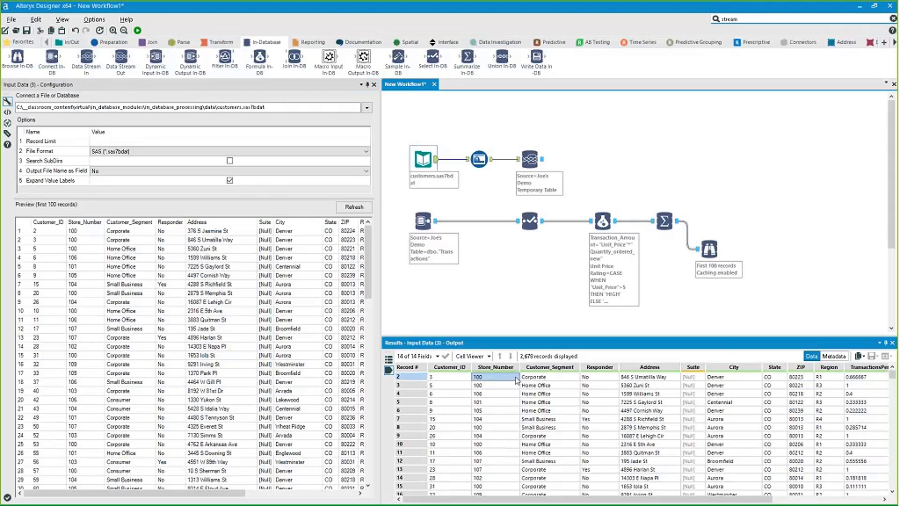
pyautogui.press('Right')
pyautogui.press('Right')
pyautogui.press('Right')
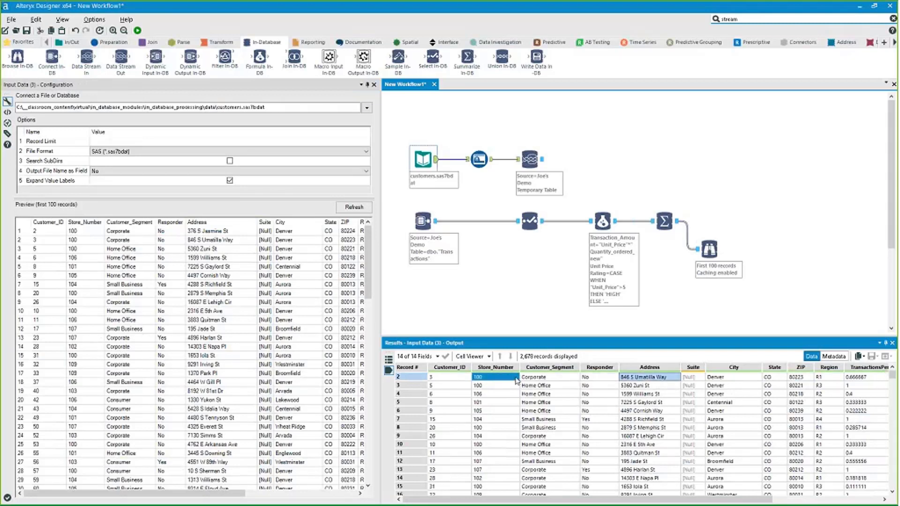
pyautogui.press('Right')
pyautogui.press('Right')
pyautogui.press('Right')
pyautogui.press('Right')
pyautogui.press('Right')
pyautogui.press('Right')
pyautogui.press('Right')
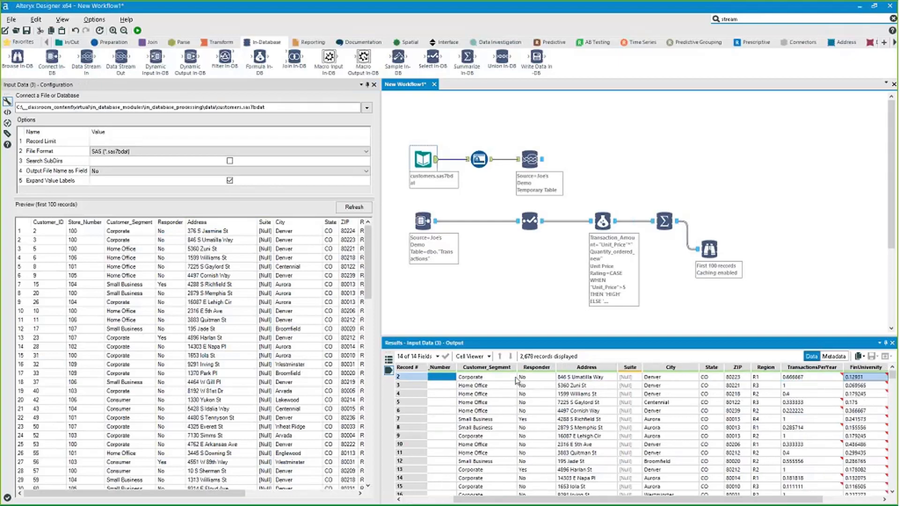
pyautogui.press('Right')
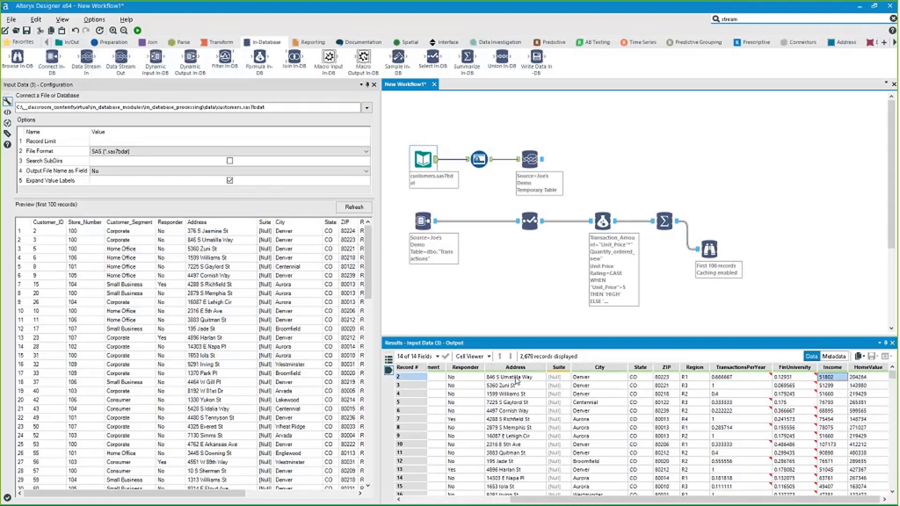
pyautogui.press('Right')
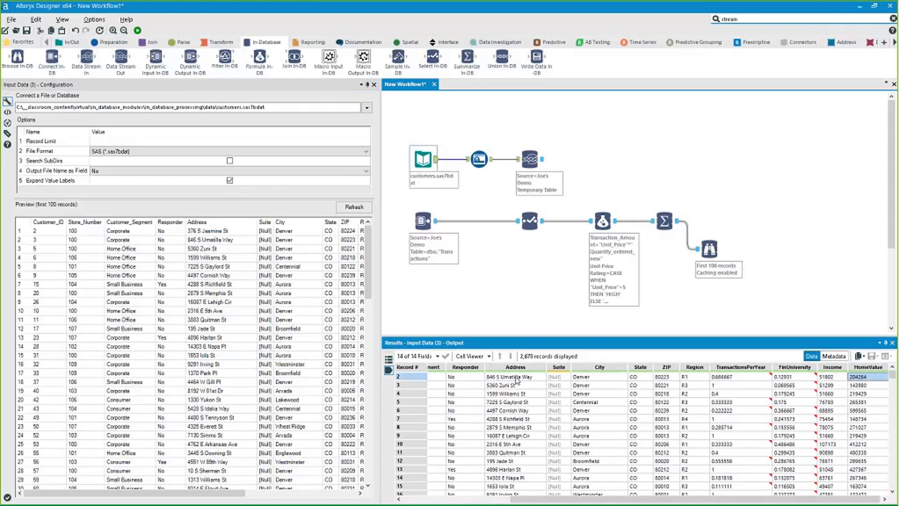
pyautogui.press('Left')
pyautogui.press('Left')
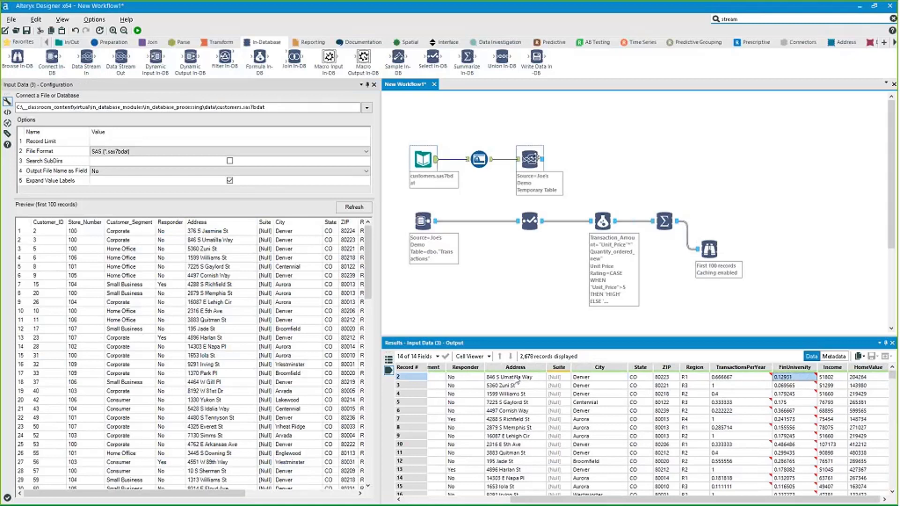
# Step: Line up Data Stream In above the Summarize In-DB tool and feed both into a new Join In-DB tool using Inner Join
pyautogui.moveTo(536, 158); pyautogui.dragTo(665, 159)
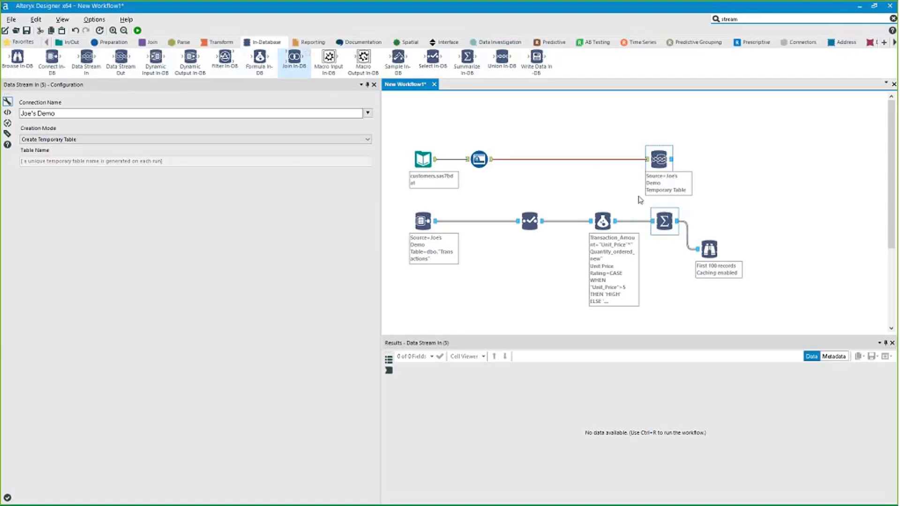
pyautogui.moveTo(293, 57); pyautogui.dragTo(732, 176)
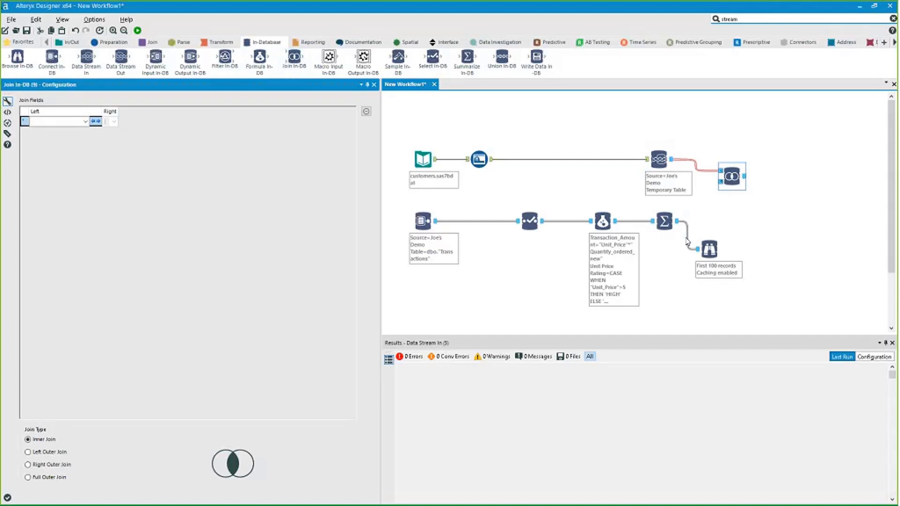
pyautogui.moveTo(677, 220); pyautogui.dragTo(722, 183)
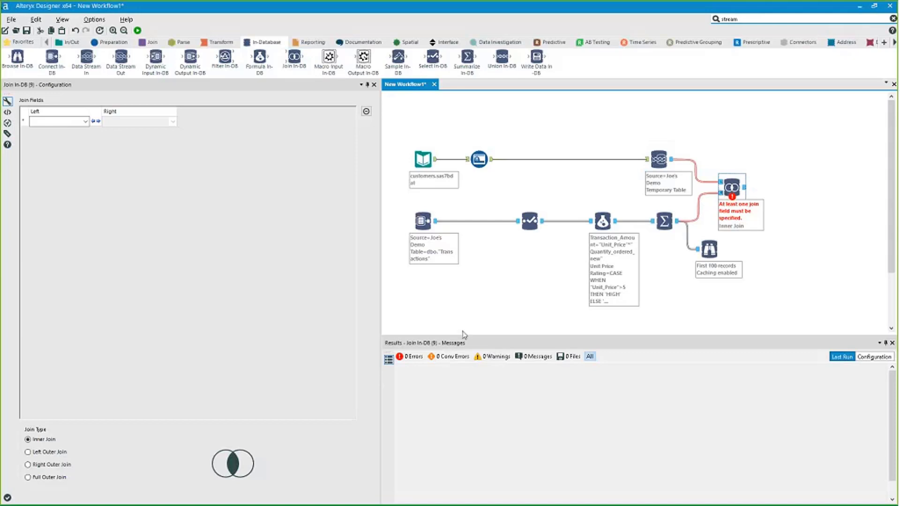
pyautogui.click(39, 445)
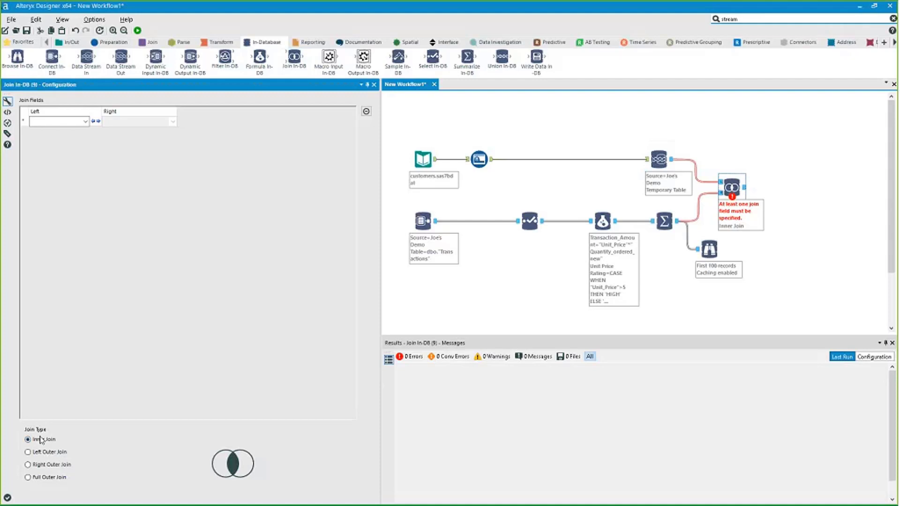
# Step: Place a standard Join tool above the Join In-DB tool and compare its outputs with the Join In-DB join types
pyautogui.click(149, 41)
pyautogui.moveTo(209, 61); pyautogui.dragTo(733, 149)
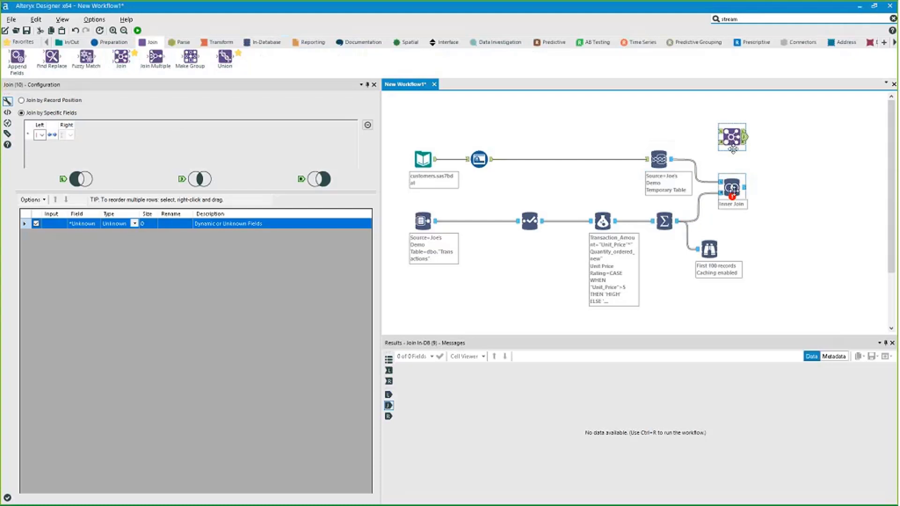
pyautogui.click(733, 189)
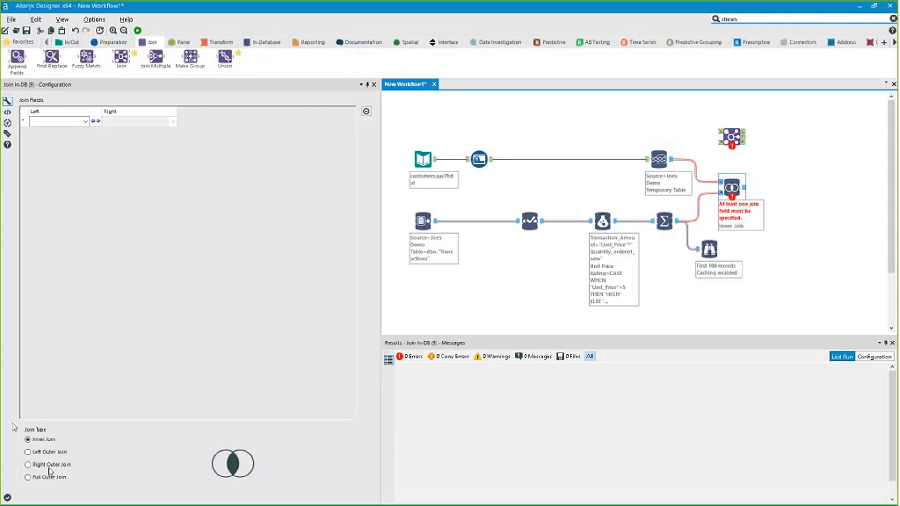
pyautogui.moveTo(746, 146)
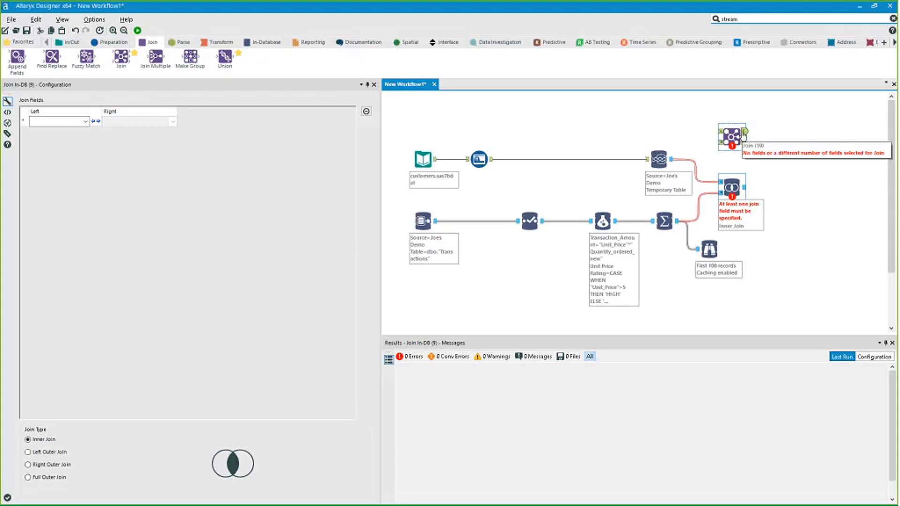
# Step: Try the Left Outer, Right Outer and Full Outer join types in the Join In-DB tool against the standard Join's outputs
pyautogui.click(28, 453)
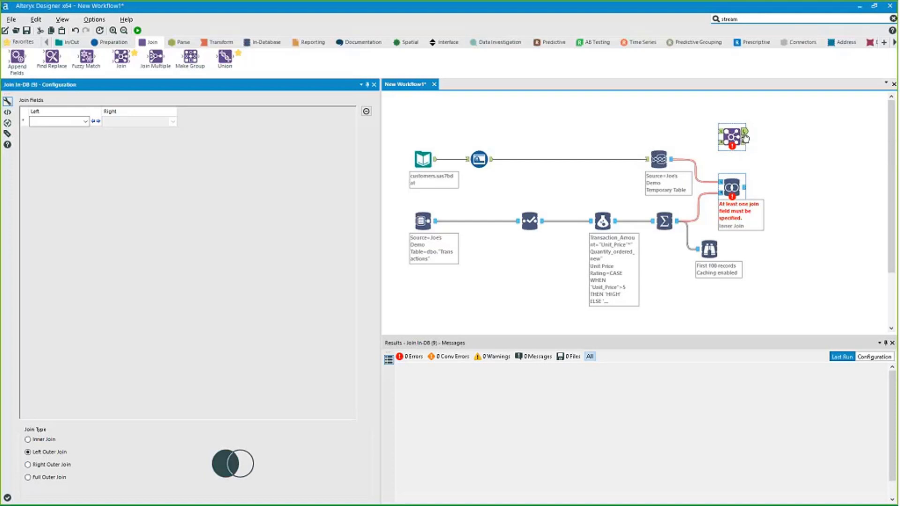
pyautogui.moveTo(744, 137); pyautogui.dragTo(756, 136)
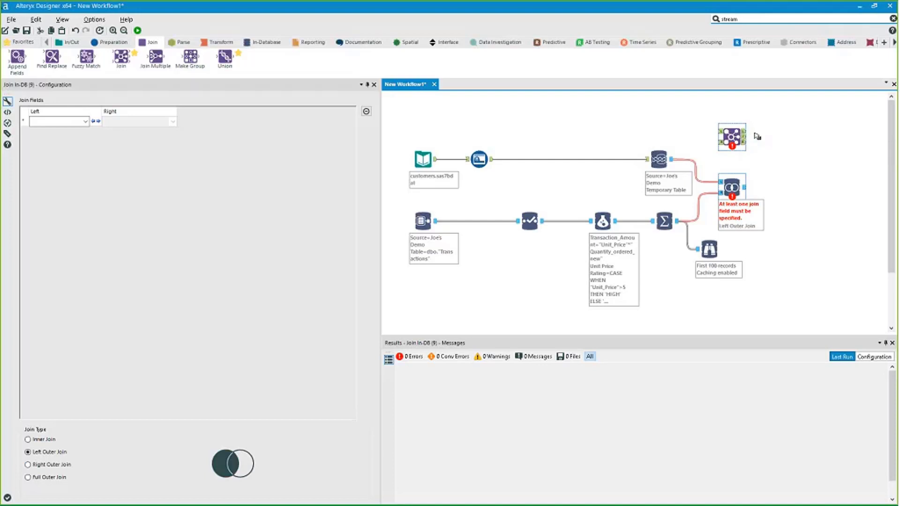
pyautogui.click(27, 465)
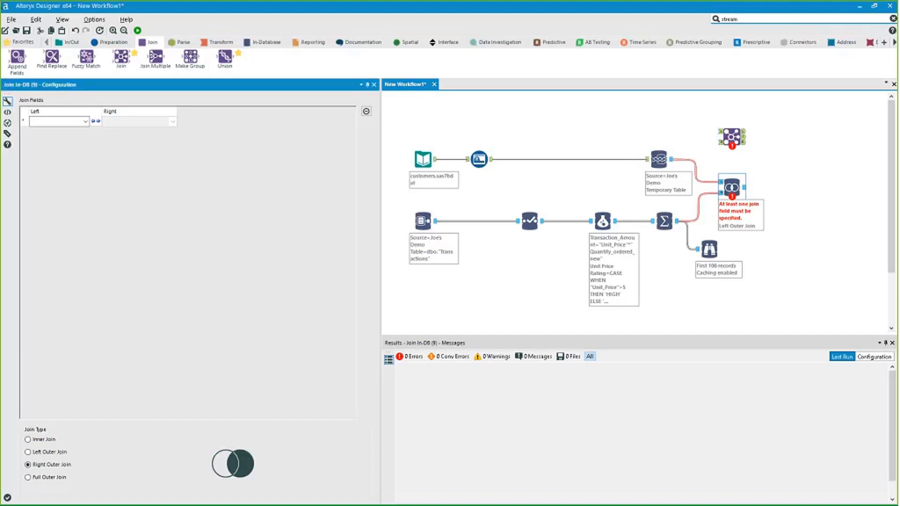
pyautogui.moveTo(745, 143); pyautogui.dragTo(757, 141)
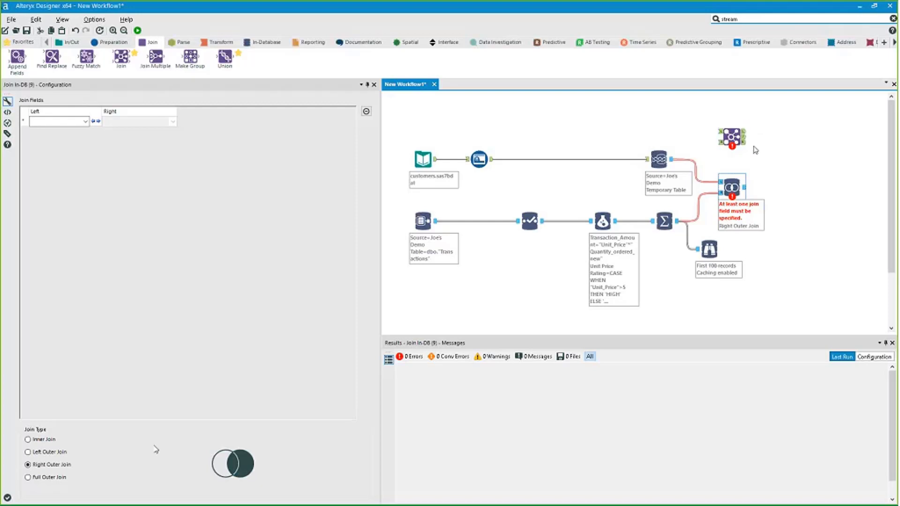
pyautogui.click(60, 478)
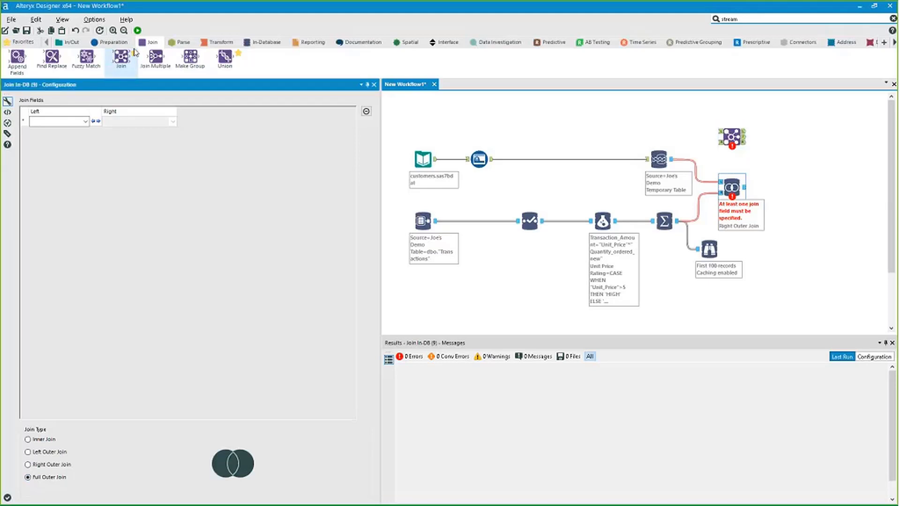
# Step: Connect all three outputs of the standard Join to a new Union tool, then delete both tools
pyautogui.moveTo(214, 52); pyautogui.dragTo(803, 133)
pyautogui.moveTo(744, 143); pyautogui.dragTo(803, 141)
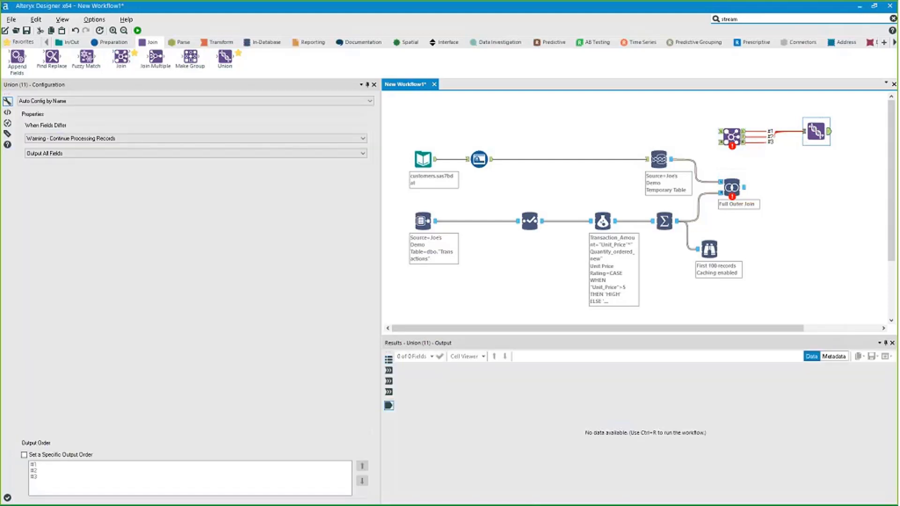
pyautogui.moveTo(848, 157); pyautogui.dragTo(694, 105)
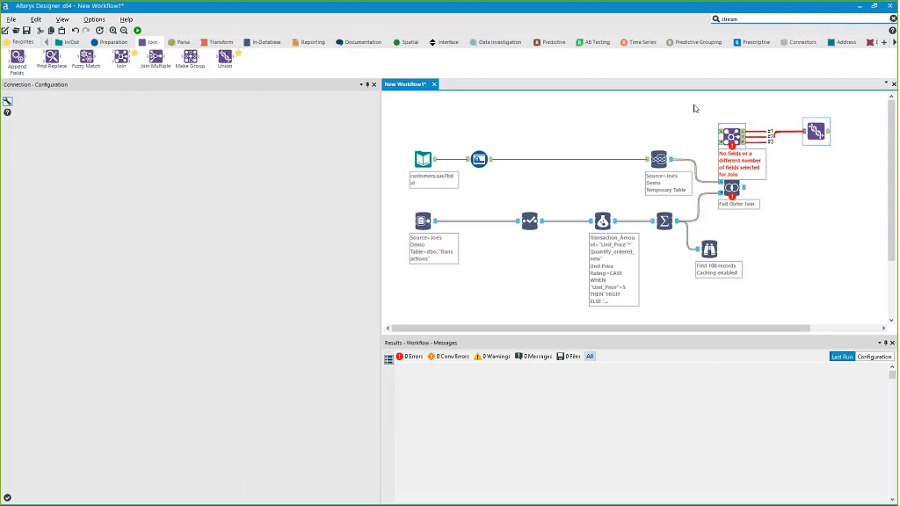
pyautogui.press('Delete')
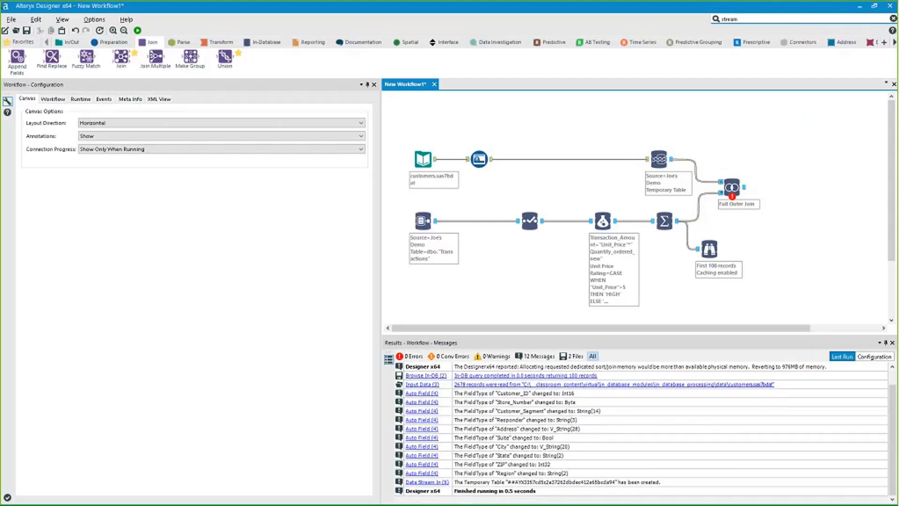
# Step: Set the Join In-DB tool's join type to Inner Join
pyautogui.click(739, 191)
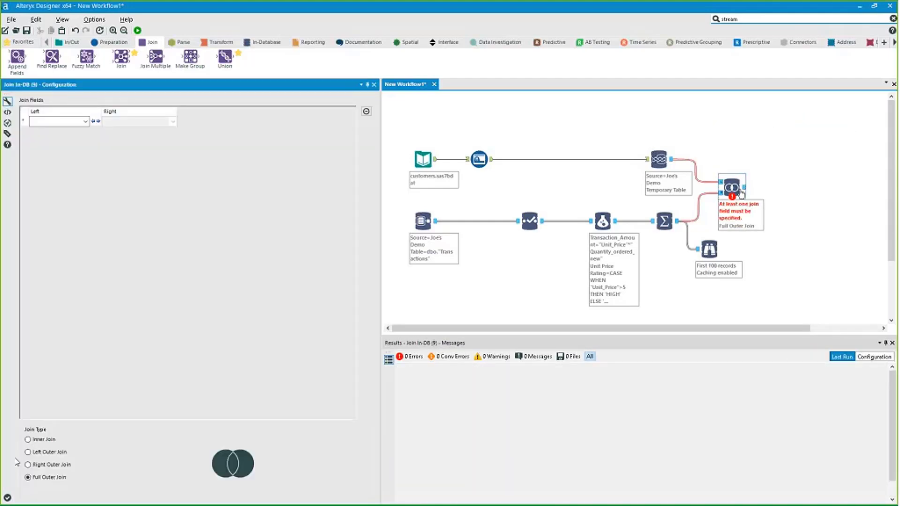
pyautogui.click(28, 440)
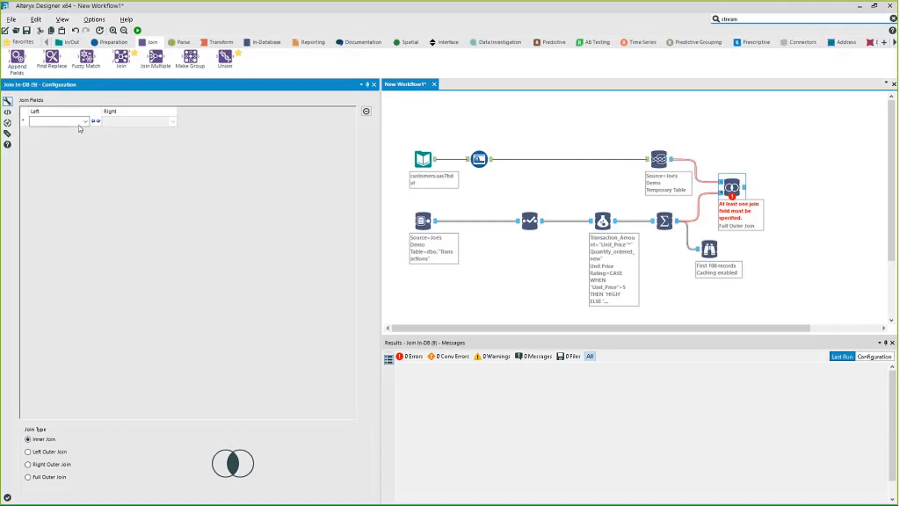
# Step: Set Customer_ID as the join field for both the left and right inputs of the Join In-DB tool
pyautogui.click(86, 122)
pyautogui.click(47, 127)
pyautogui.click(173, 121)
pyautogui.click(132, 127)
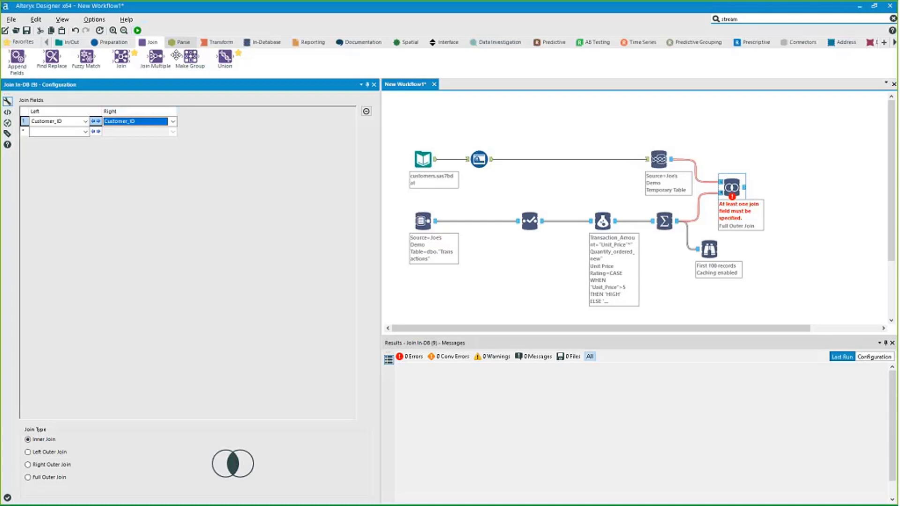
# Step: Attach a Browse In-DB tool to the Join In-DB output, run the workflow and review the joined fields
pyautogui.click(262, 41)
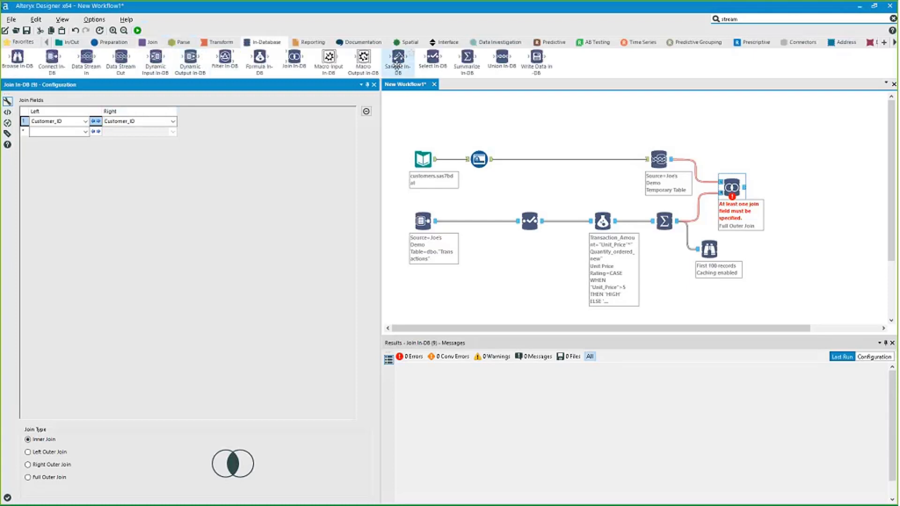
pyautogui.moveTo(28, 60); pyautogui.dragTo(780, 140)
pyautogui.hotkey('ctrl', 'r')
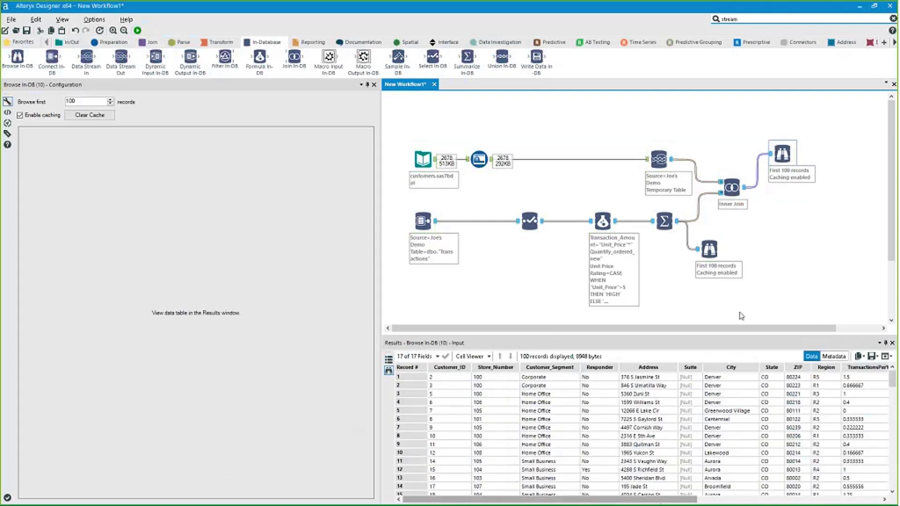
pyautogui.moveTo(673, 499); pyautogui.dragTo(836, 499)
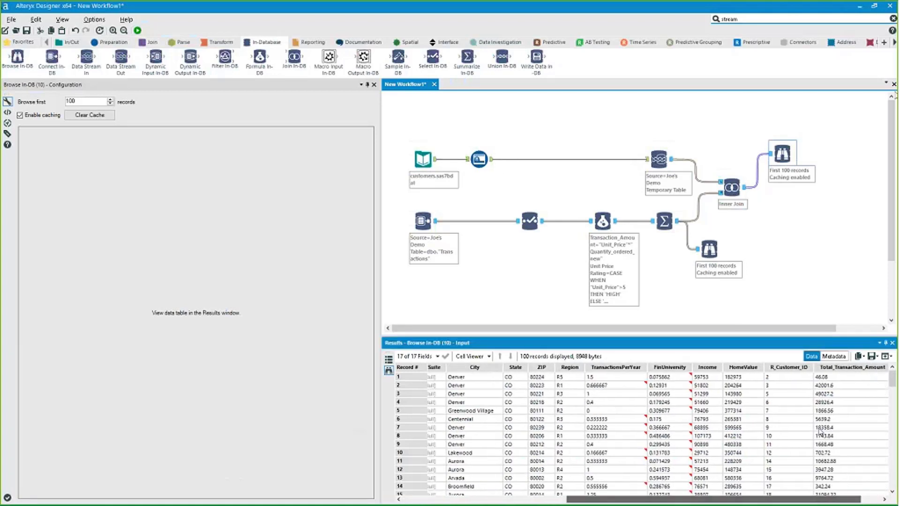
pyautogui.moveTo(789, 158); pyautogui.dragTo(783, 147)
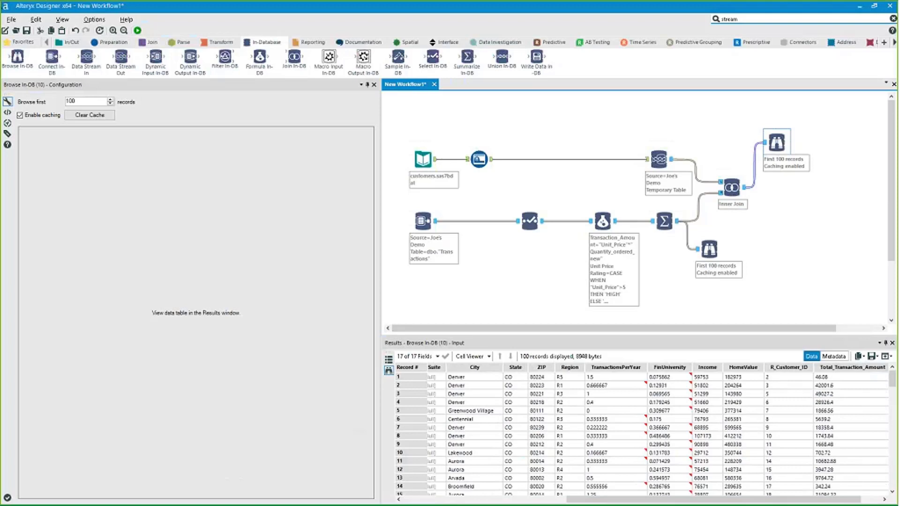
# Step: Try a Linear Regression tool on the canvas beside the Join In-DB tool, and move it above the customers input
pyautogui.click(551, 42)
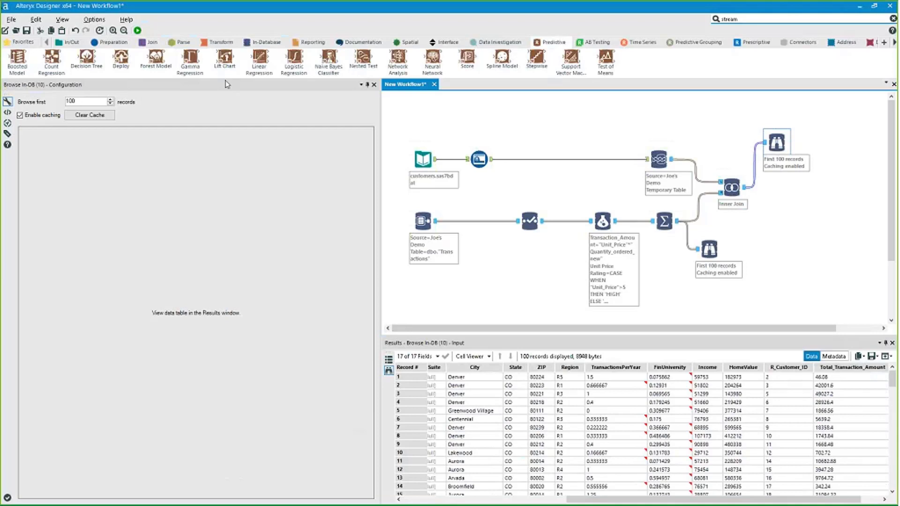
pyautogui.moveTo(266, 60); pyautogui.dragTo(810, 221)
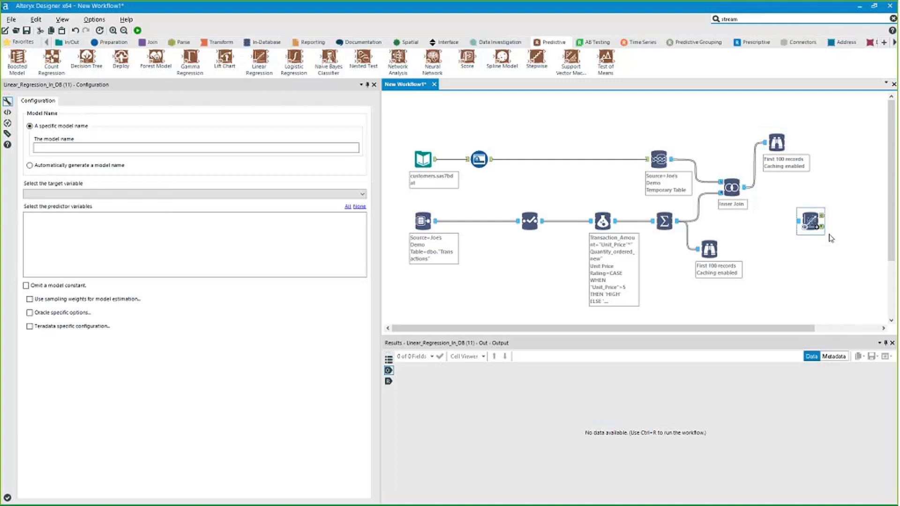
pyautogui.moveTo(811, 221); pyautogui.dragTo(430, 113)
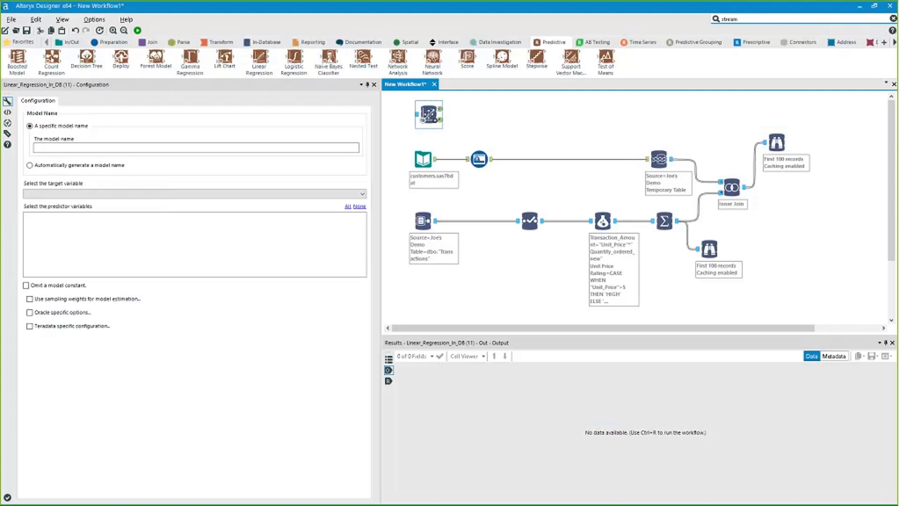
# Step: Switch the Linear Regression tool to its standard version, reposition it beside the Join In-DB tool, then delete it
pyautogui.rightClick(428, 114)
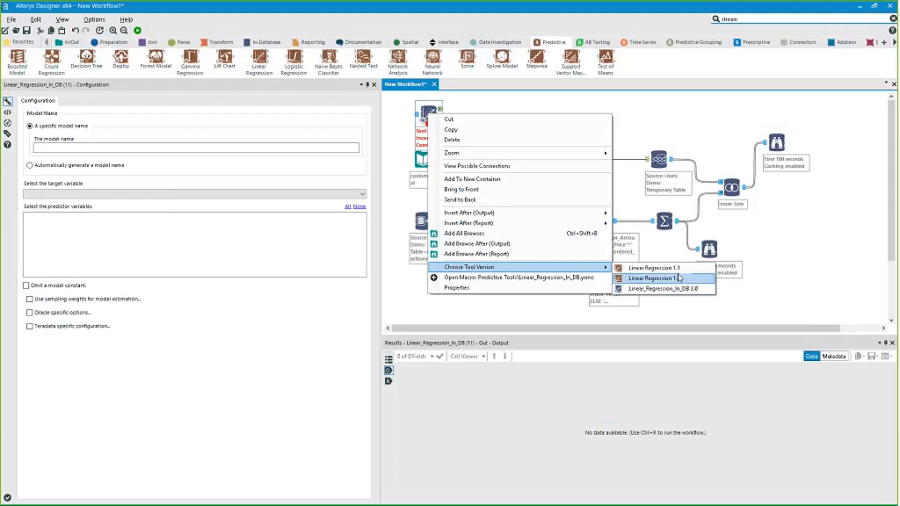
pyautogui.click(685, 290)
pyautogui.hotkey('ctrl', 'r')
pyautogui.click(445, 121)
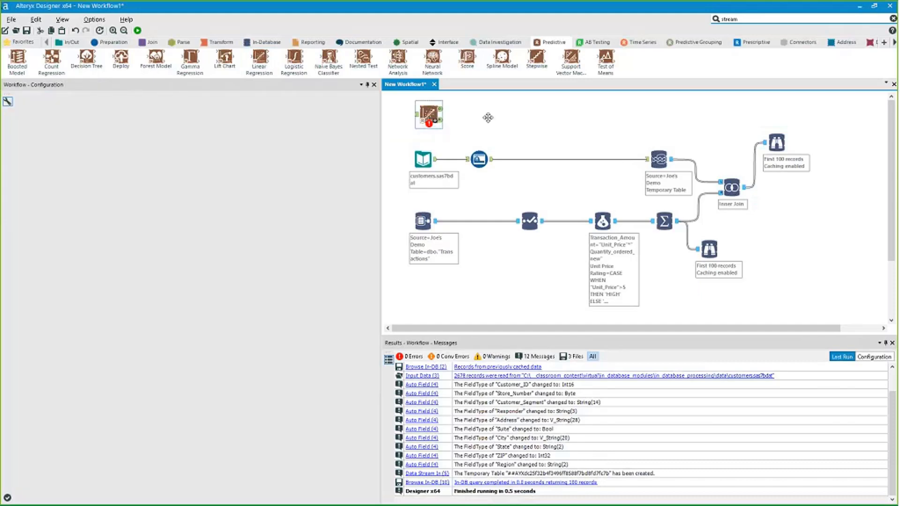
pyautogui.moveTo(488, 117); pyautogui.dragTo(832, 186)
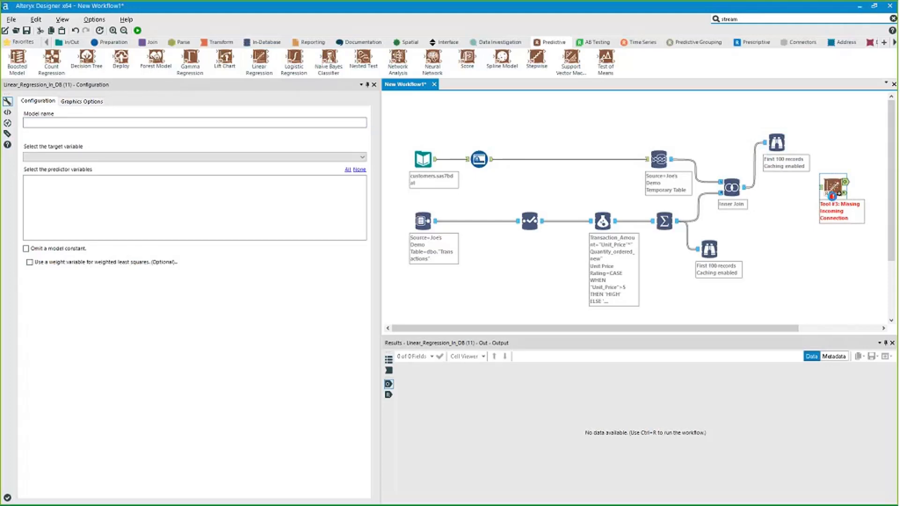
pyautogui.hotkey('ctrl', 'r')
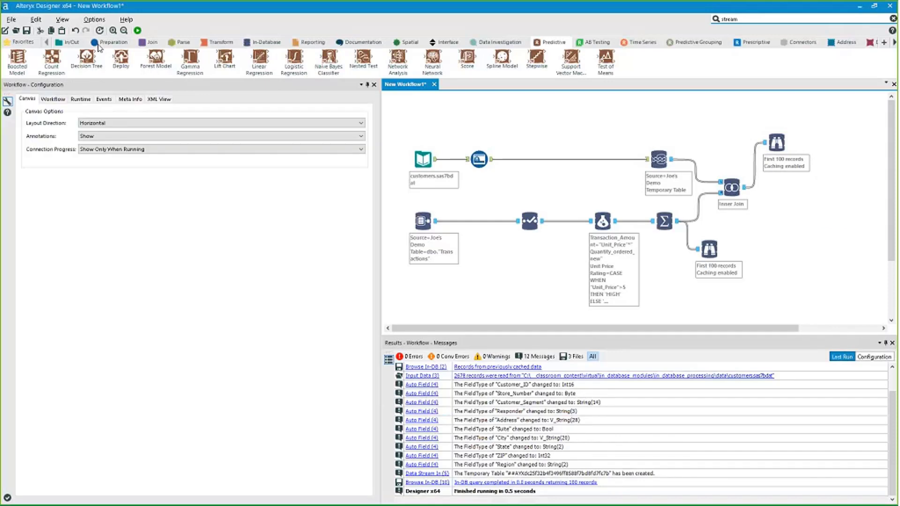
# Step: Connect a Data Stream Out tool to the output of the Join In-DB tool
pyautogui.click(262, 41)
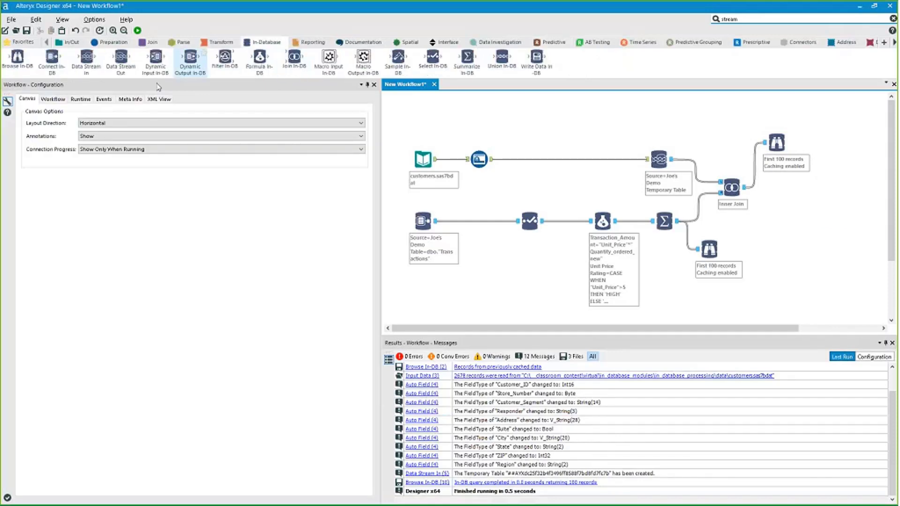
pyautogui.moveTo(121, 58); pyautogui.dragTo(793, 188)
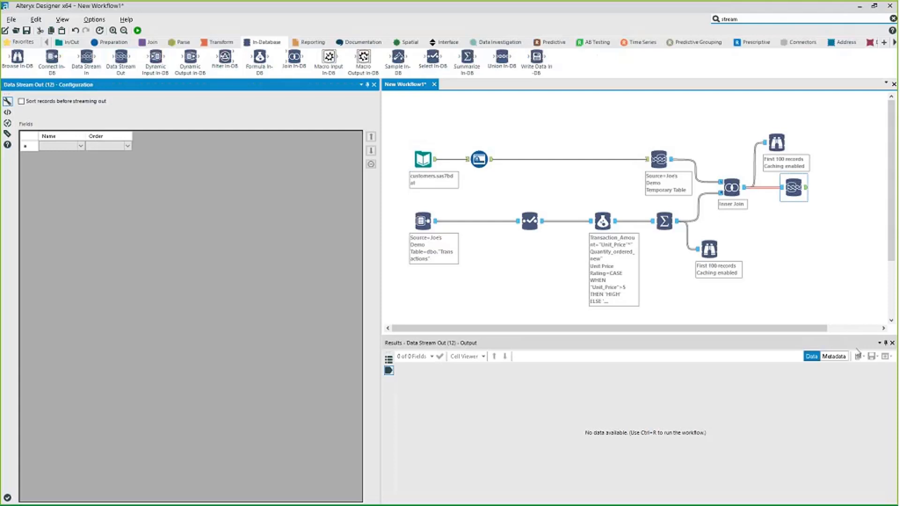
pyautogui.click(544, 133)
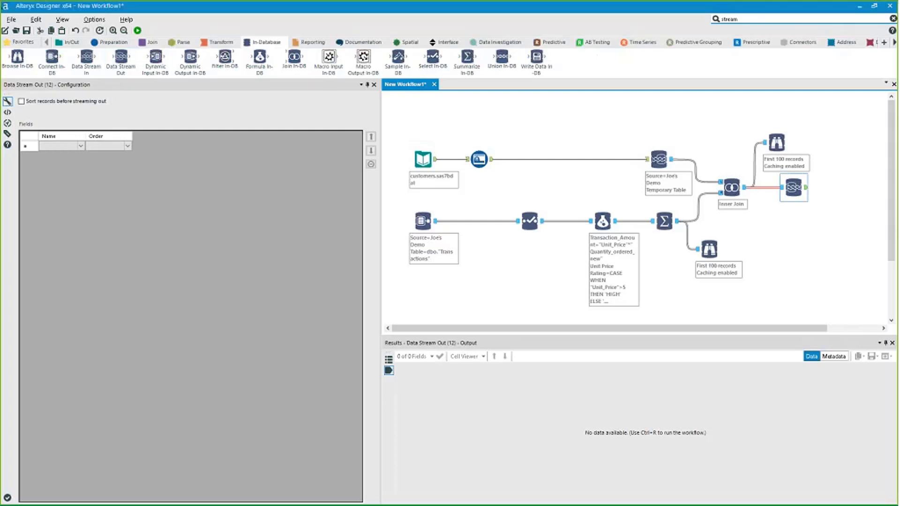
# Step: Add a Logistic Regression tool after Data Stream Out and change it to the standard, non-In-DB tool version
pyautogui.moveTo(733, 328); pyautogui.dragTo(815, 321)
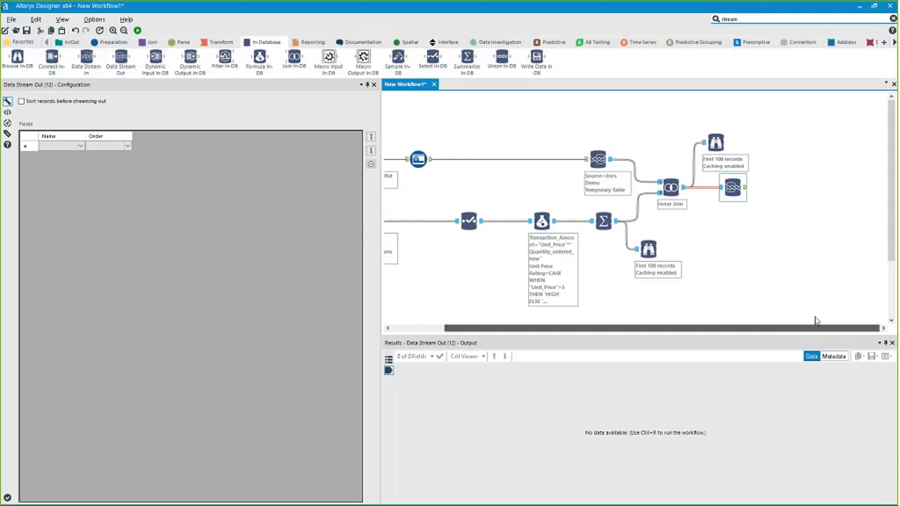
pyautogui.click(553, 42)
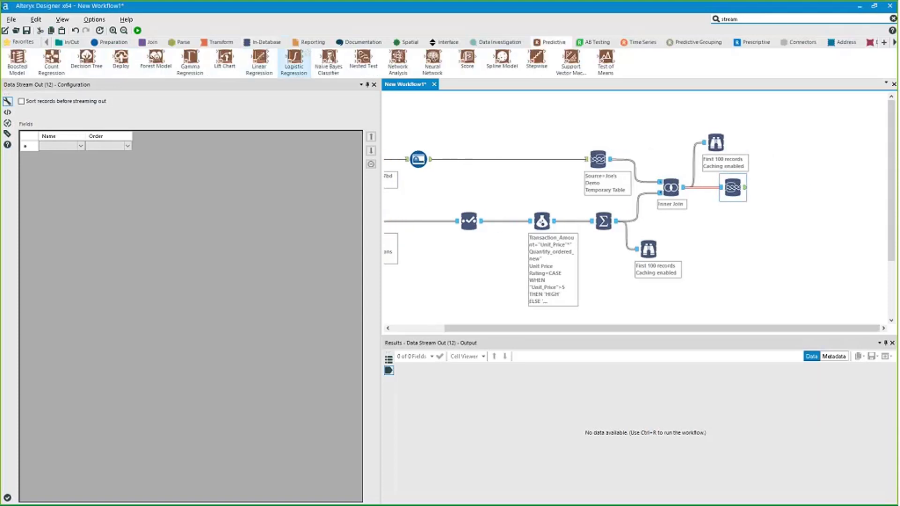
pyautogui.moveTo(294, 60); pyautogui.dragTo(778, 187)
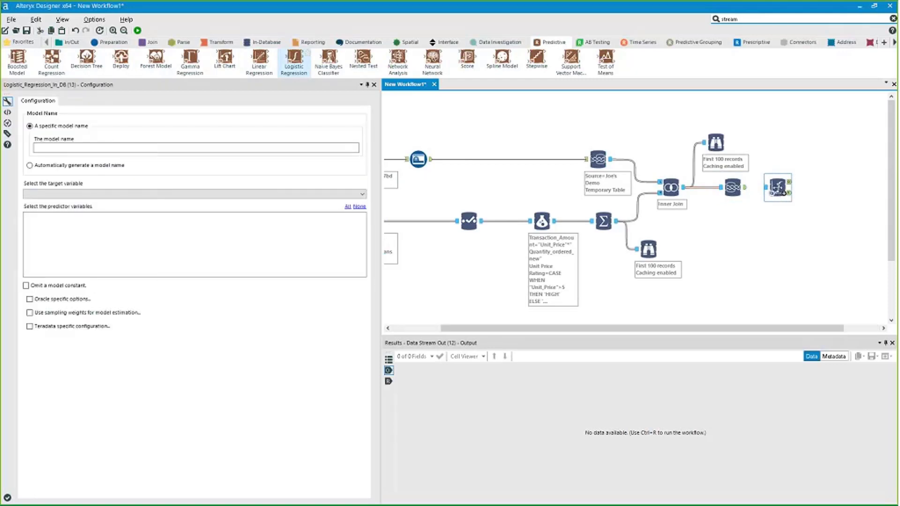
pyautogui.rightClick(783, 192)
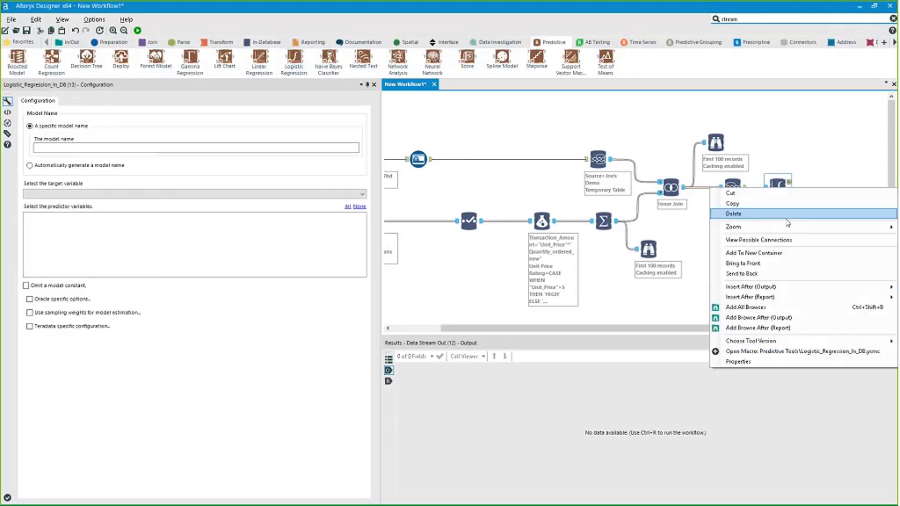
pyautogui.click(799, 345)
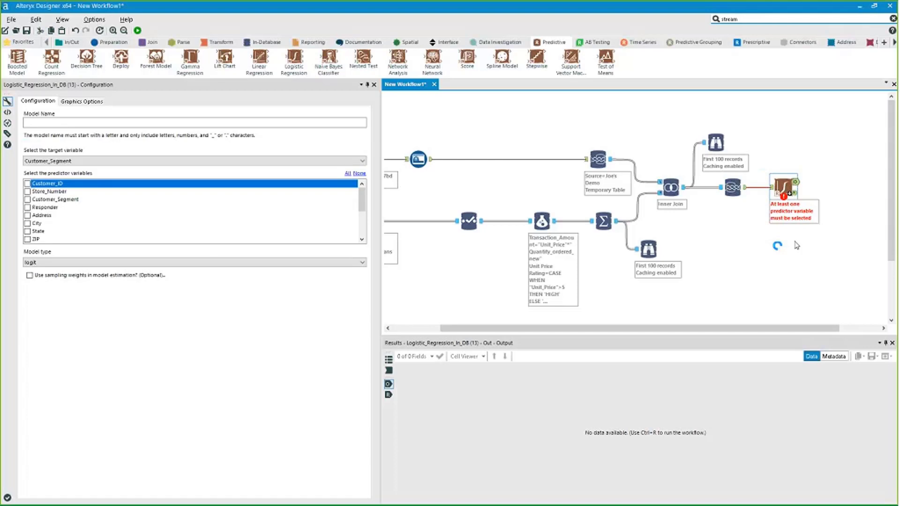
# Step: Set the logistic regression's model name to "name" and its target variable to Responder
pyautogui.click(266, 124)
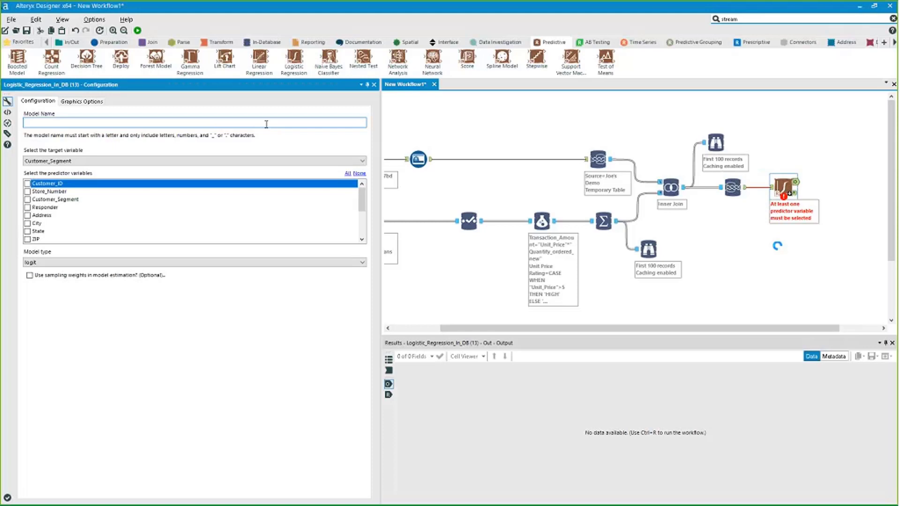
pyautogui.write('name')
pyautogui.click(248, 161)
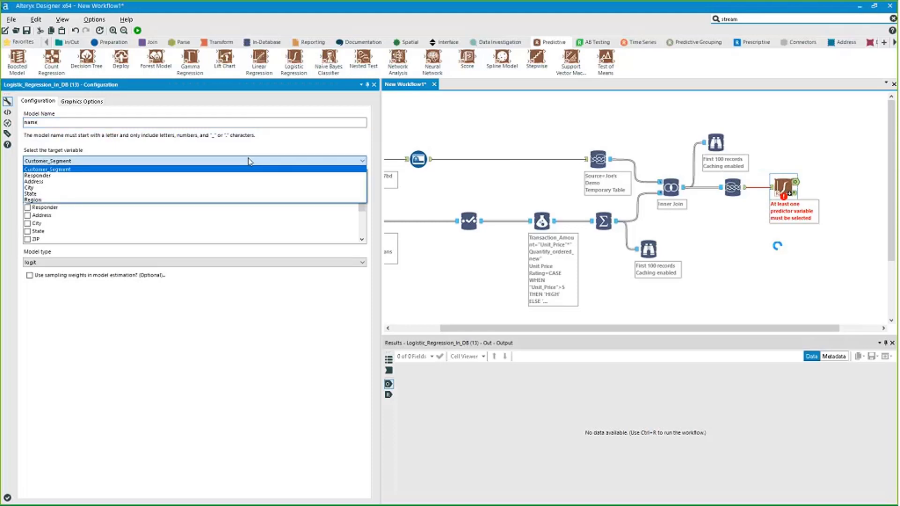
pyautogui.click(223, 175)
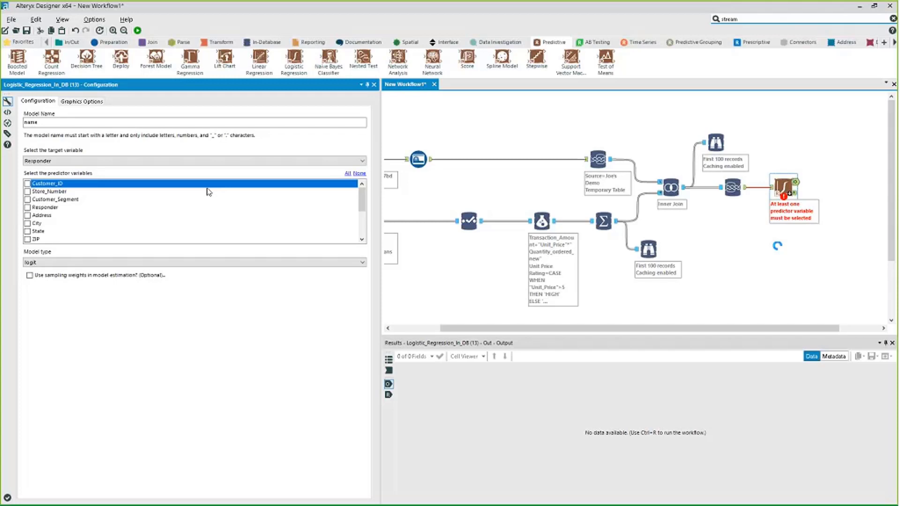
# Step: Choose City, Region, Income, HomeValue and Total_Transaction_Amount as the model's predictor variables, and run the workflow
pyautogui.moveTo(361, 202); pyautogui.dragTo(361, 204)
pyautogui.click(27, 216)
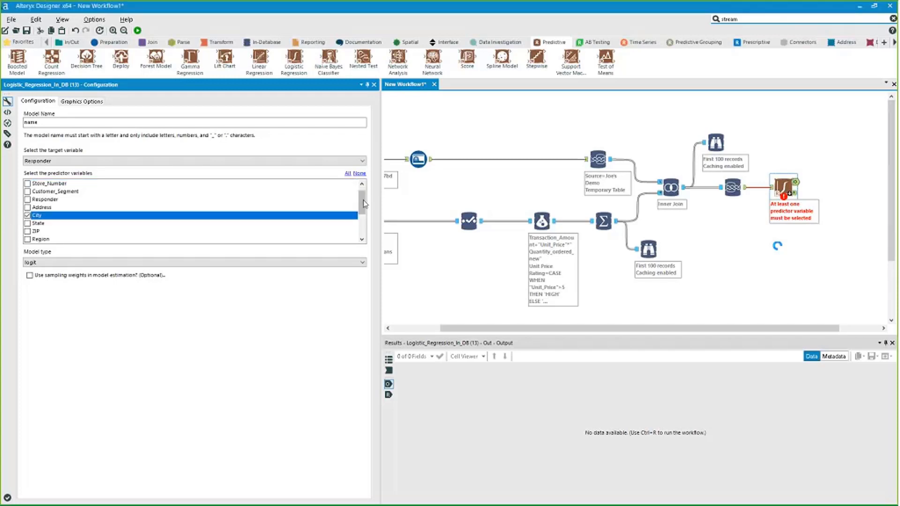
pyautogui.scroll(-2, 366, 205)
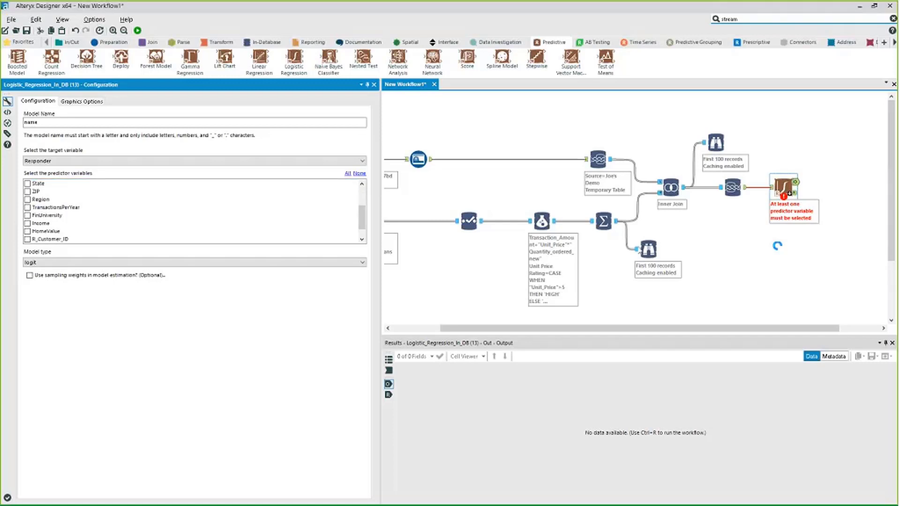
pyautogui.click(28, 223)
pyautogui.click(28, 200)
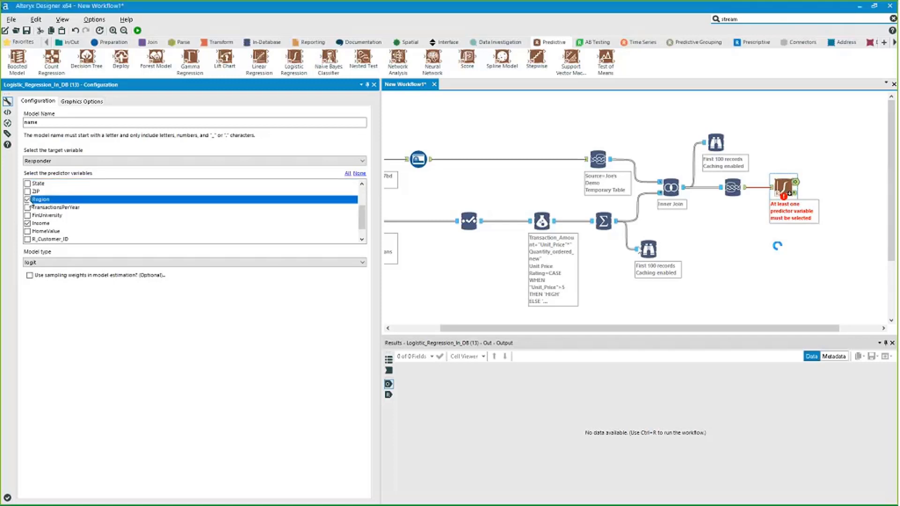
pyautogui.click(27, 232)
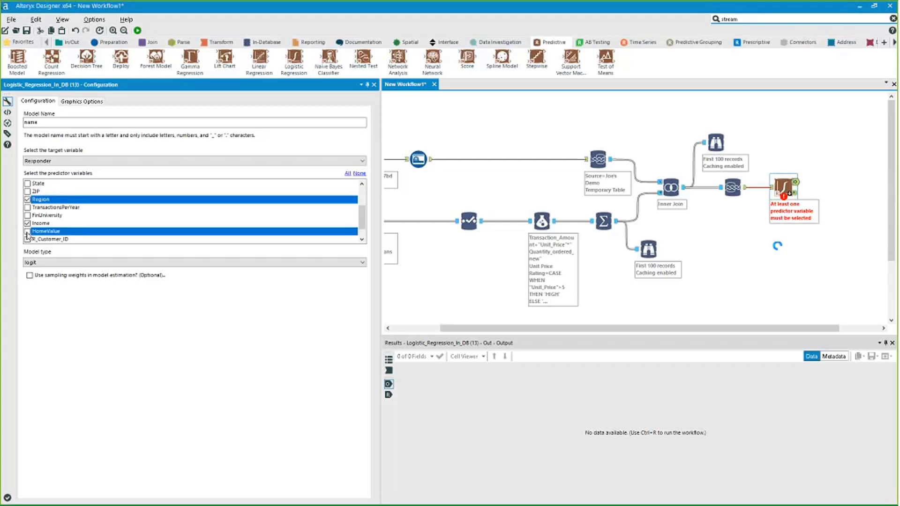
pyautogui.scroll(-1, 50, 240)
pyautogui.click(27, 231)
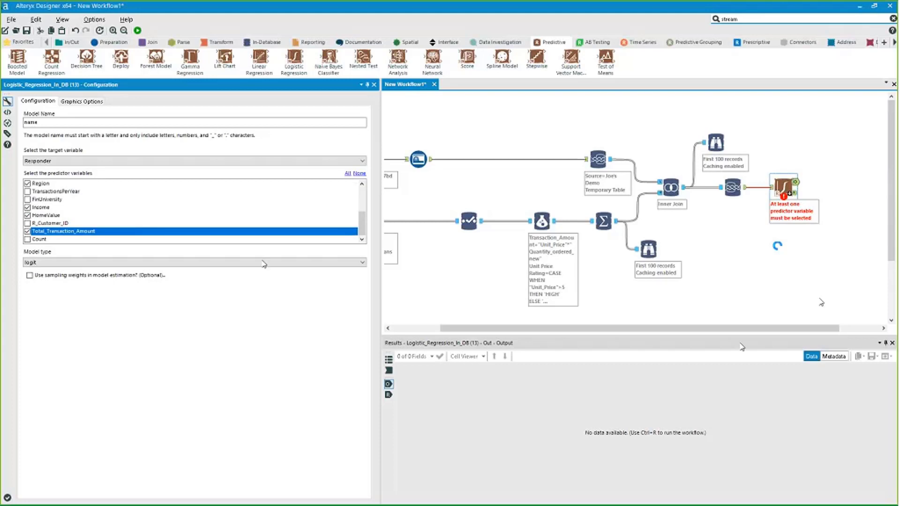
pyautogui.moveTo(756, 328); pyautogui.dragTo(765, 328)
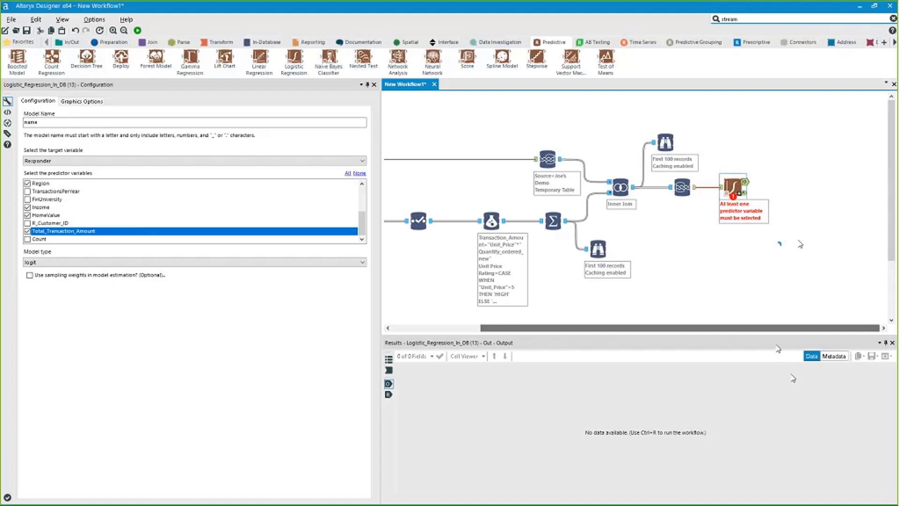
pyautogui.click(137, 31)
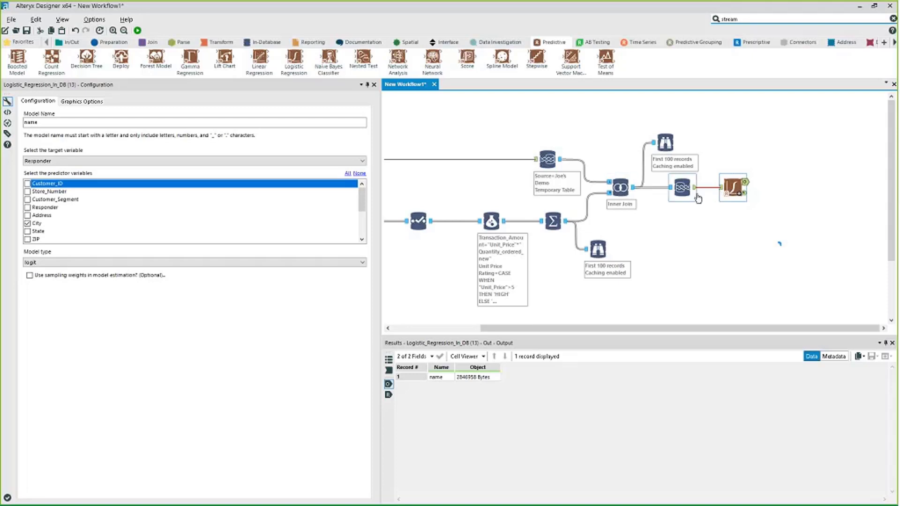
# Step: Place a Filter In-DB tool below Data Stream Out and connect it to the Join In-DB output
pyautogui.moveTo(694, 188); pyautogui.dragTo(725, 237)
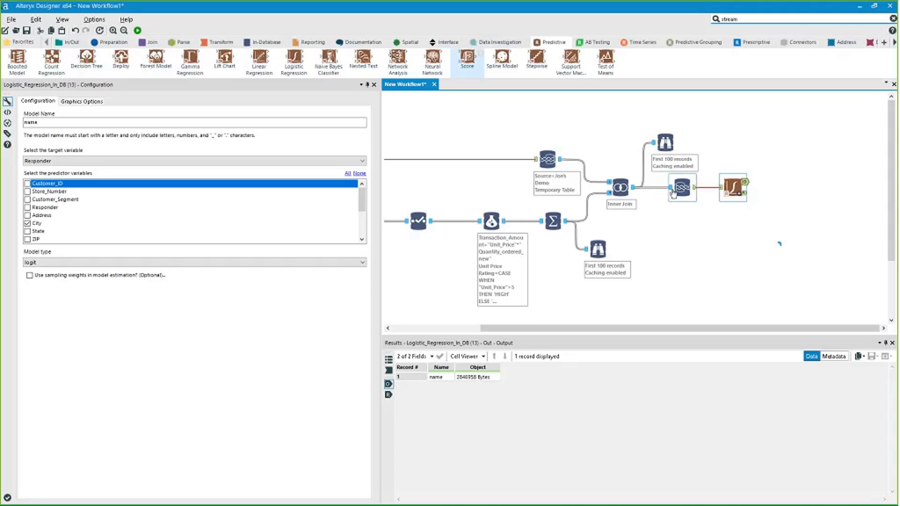
pyautogui.click(262, 42)
pyautogui.moveTo(234, 65); pyautogui.dragTo(683, 243)
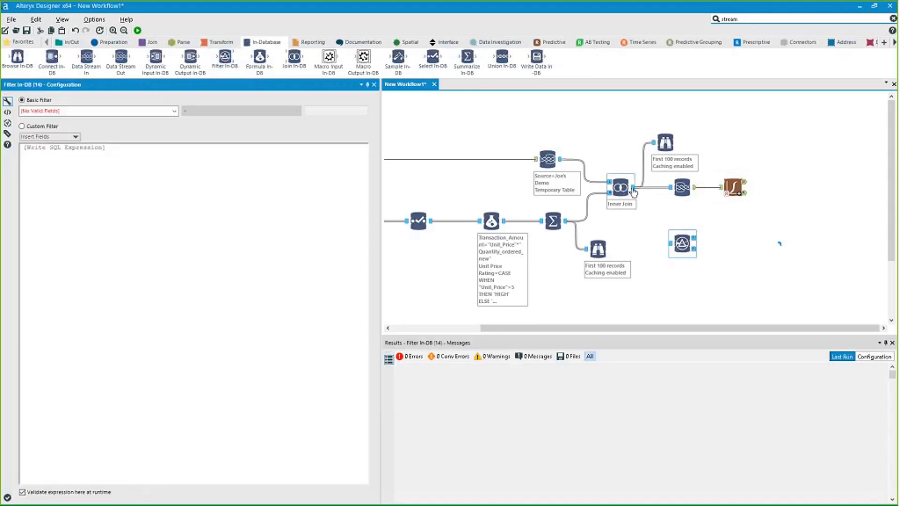
pyautogui.moveTo(634, 188); pyautogui.dragTo(670, 244)
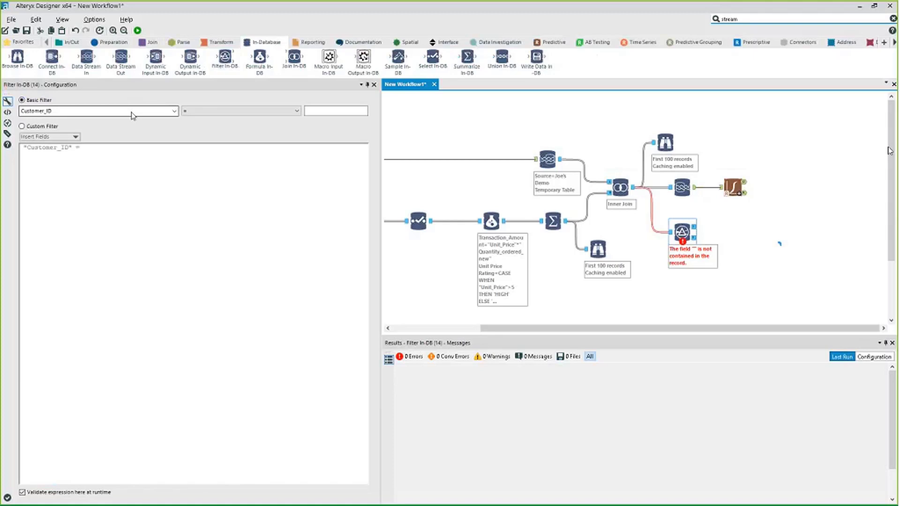
# Step: Configure the Filter In-DB tool's basic filter as Responder Equals No
pyautogui.click(174, 111)
pyautogui.click(111, 144)
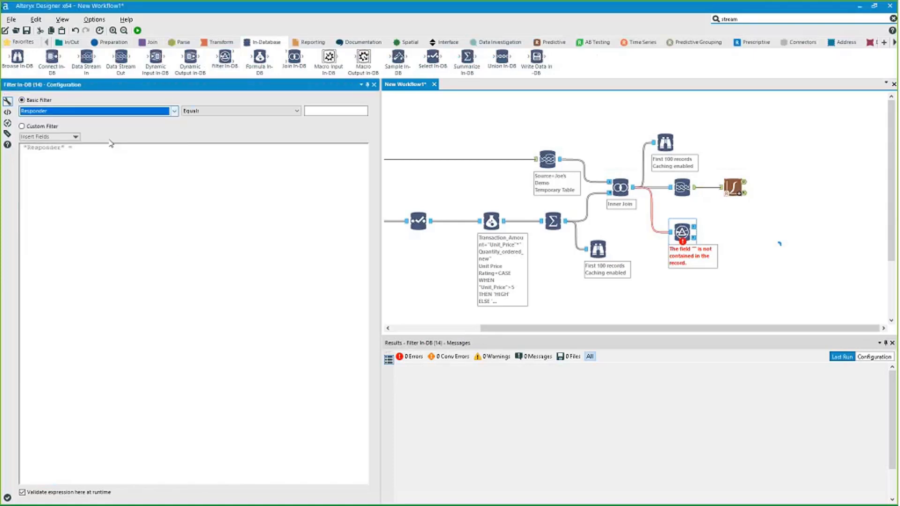
pyautogui.click(331, 110)
pyautogui.write('No')
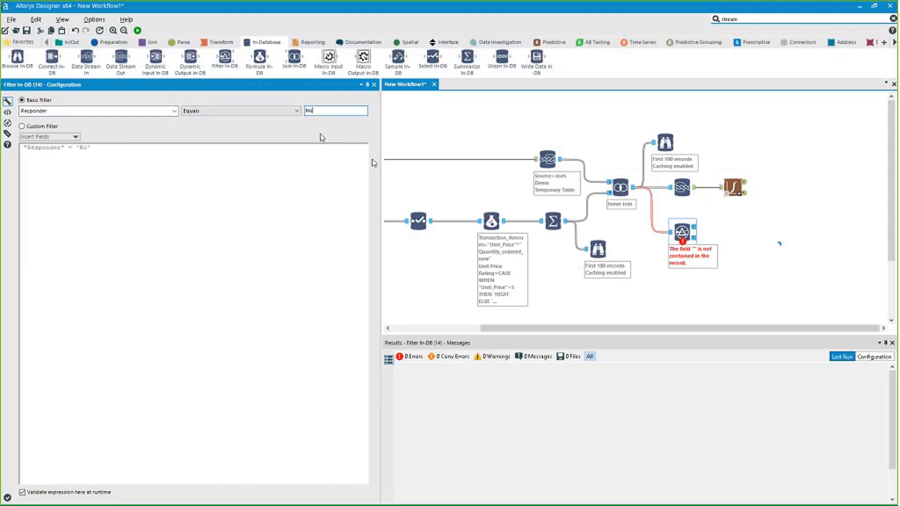
# Step: Keep the basic filter mode, shift the Filter In-DB tool slightly lower, and connect a Data Stream Out tool to its true output
pyautogui.click(40, 126)
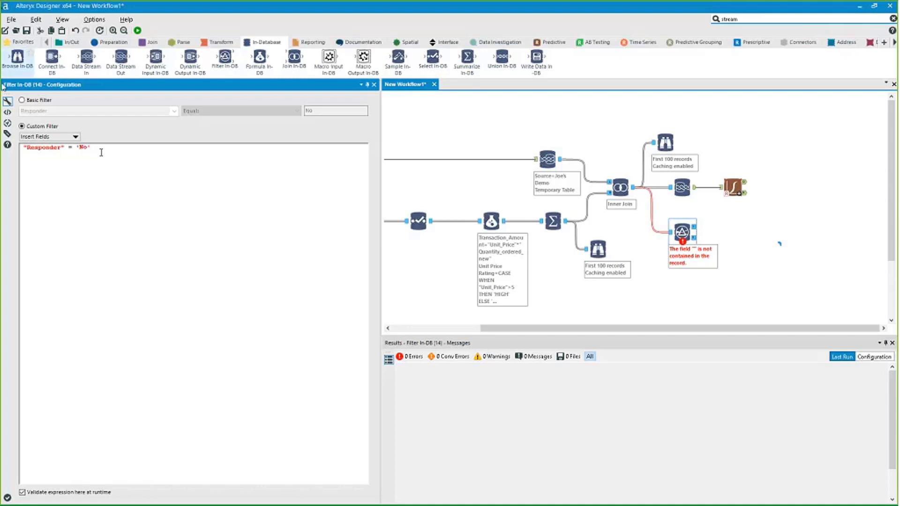
pyautogui.click(22, 100)
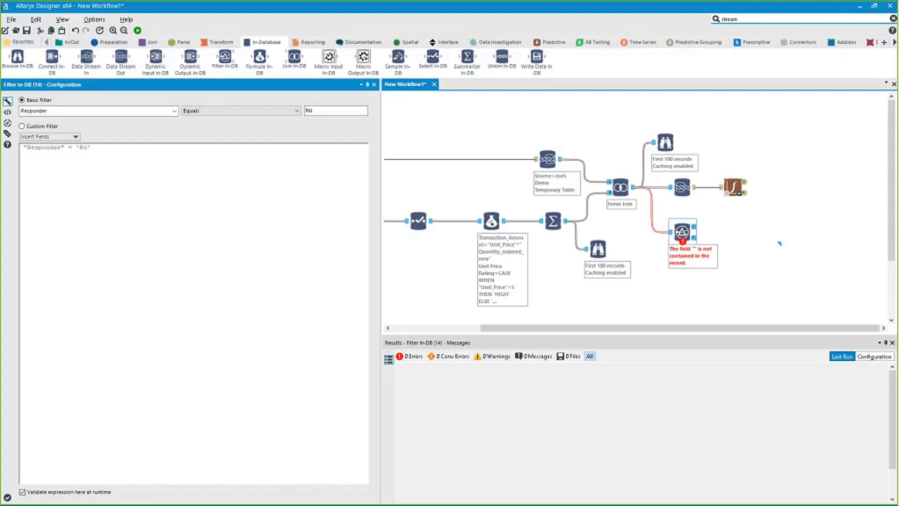
pyautogui.moveTo(681, 230); pyautogui.dragTo(681, 242)
pyautogui.moveTo(121, 57); pyautogui.dragTo(714, 242)
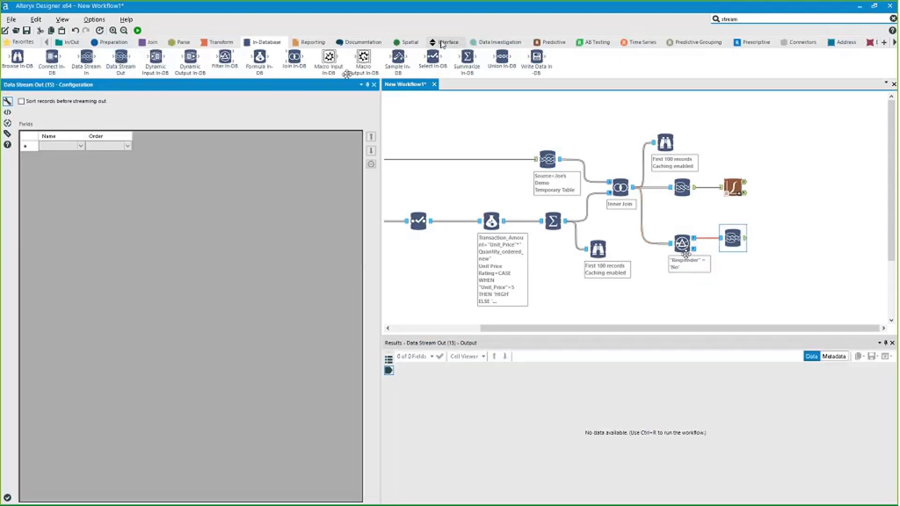
# Step: Place a predictive Score tool on the canvas beyond the Logistic Regression and the new Data Stream Out tool
pyautogui.click(549, 42)
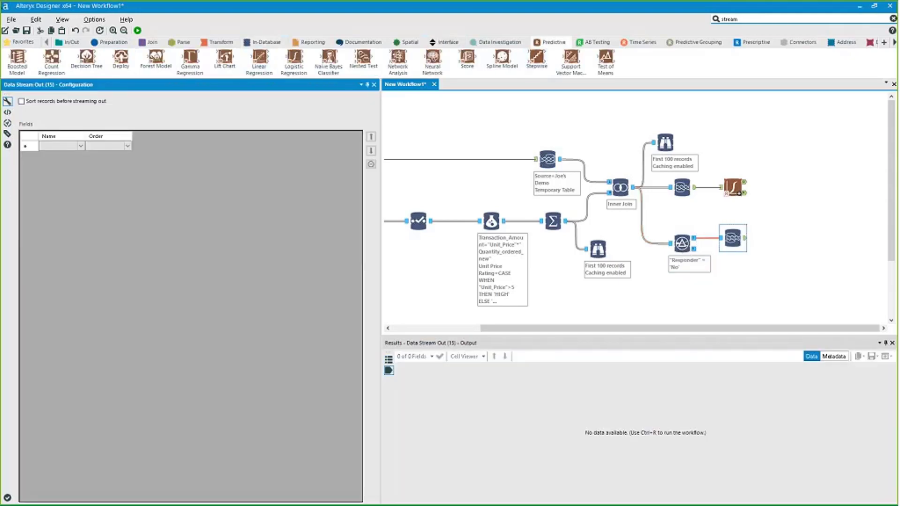
pyautogui.moveTo(467, 58); pyautogui.dragTo(812, 216)
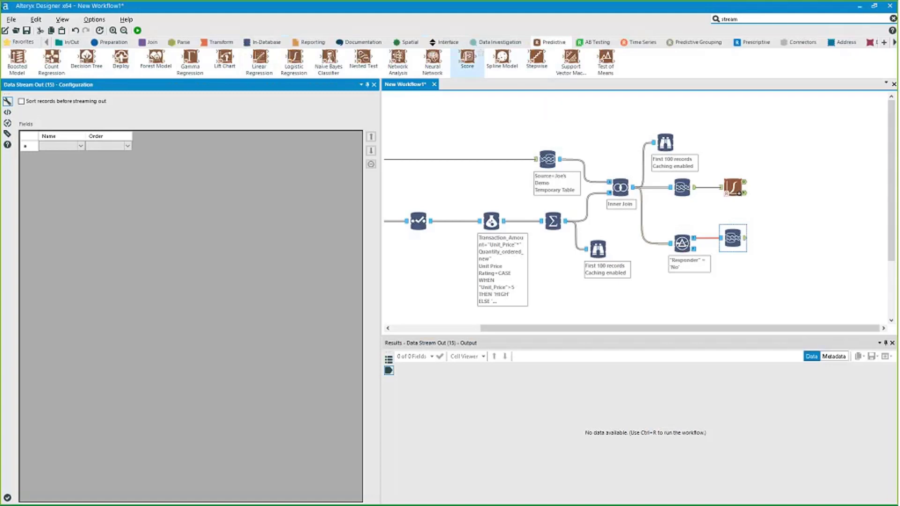
pyautogui.rightClick(820, 194)
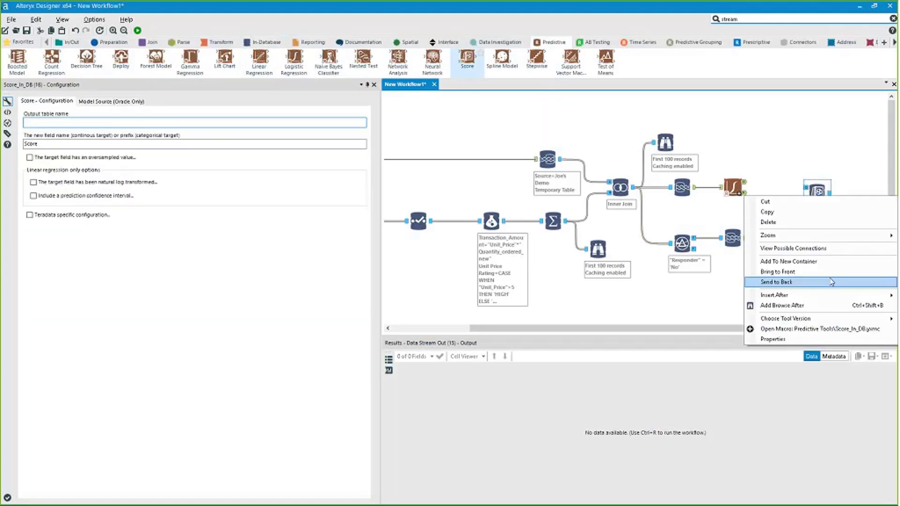
pyautogui.click(836, 309)
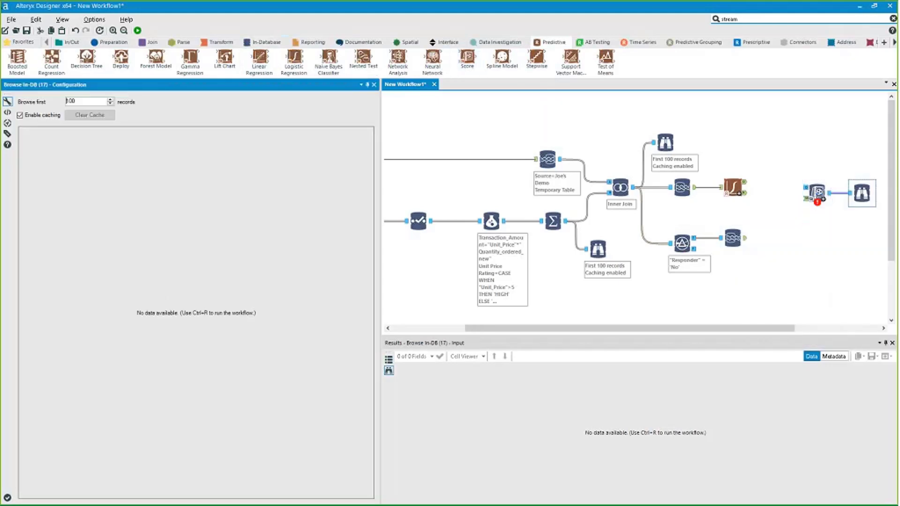
pyautogui.rightClick(800, 188)
pyautogui.click(868, 190)
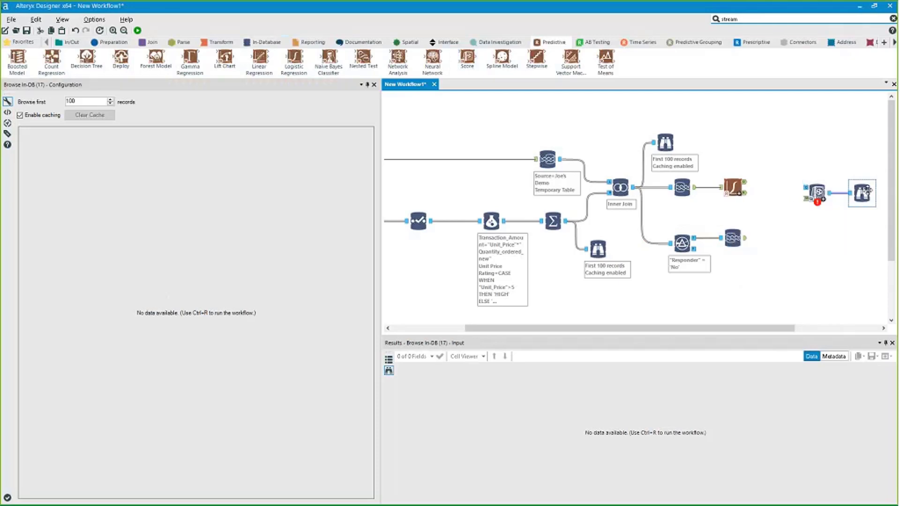
pyautogui.press('Delete')
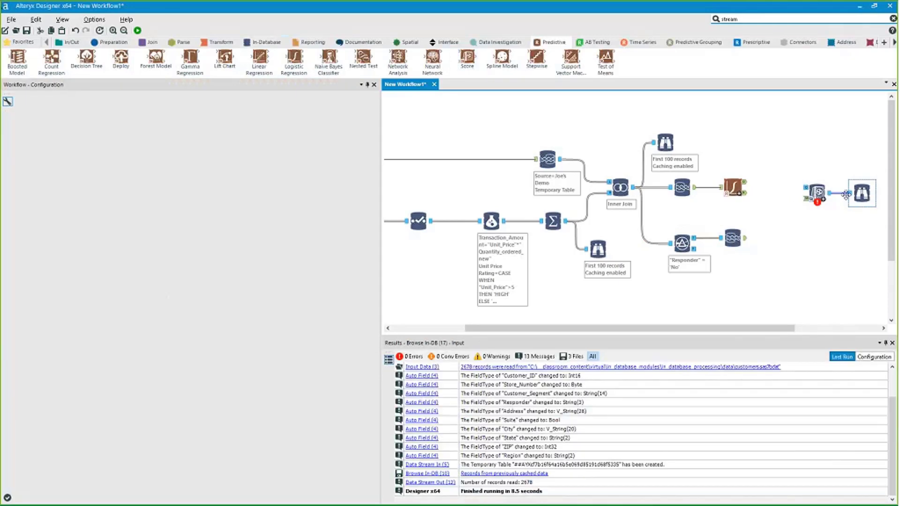
# Step: Switch the Score tool from its In-DB version to the standard version
pyautogui.click(818, 192)
pyautogui.rightClick(817, 192)
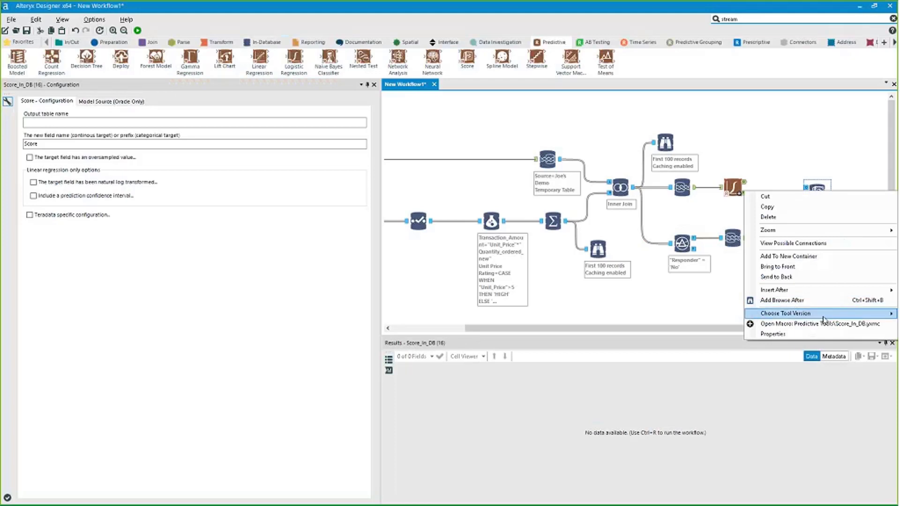
pyautogui.click(823, 323)
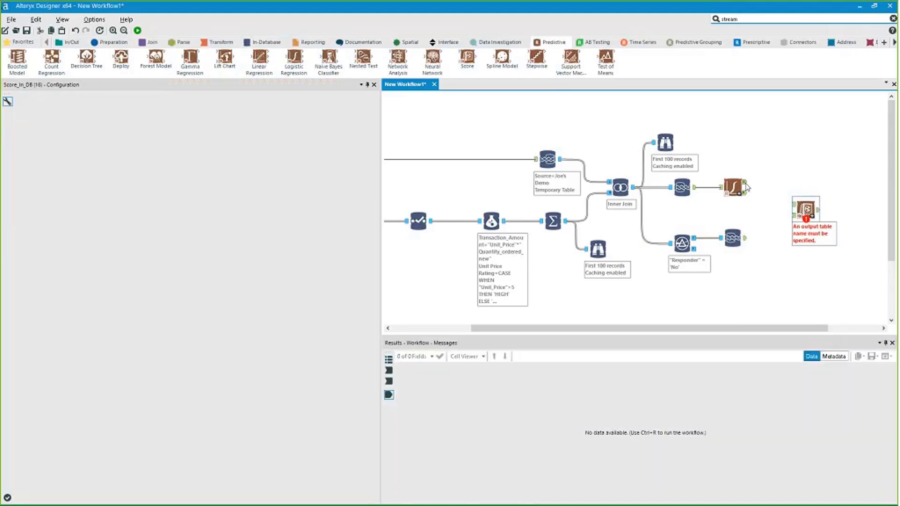
# Step: Connect the Logistic Regression's object output and the filtered Data Stream Out to the Score tool's two inputs
pyautogui.moveTo(744, 182); pyautogui.dragTo(793, 204)
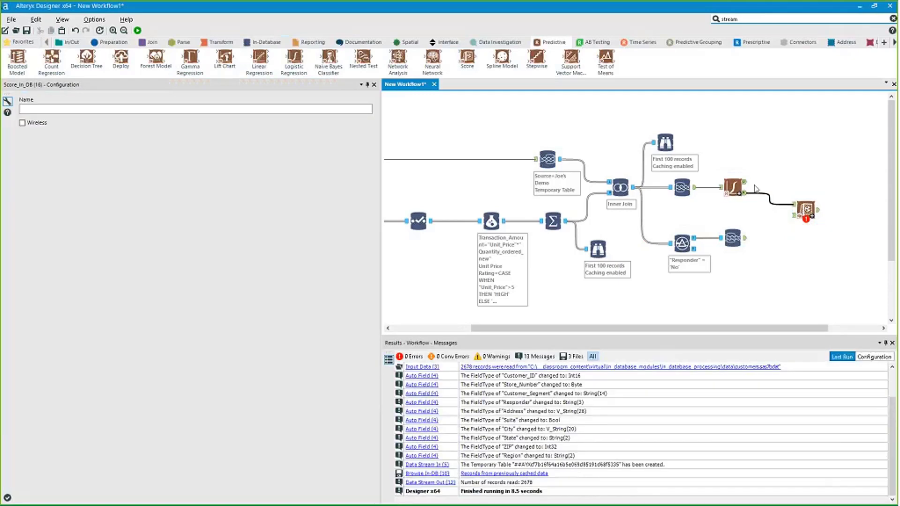
pyautogui.click(755, 189)
pyautogui.click(756, 232)
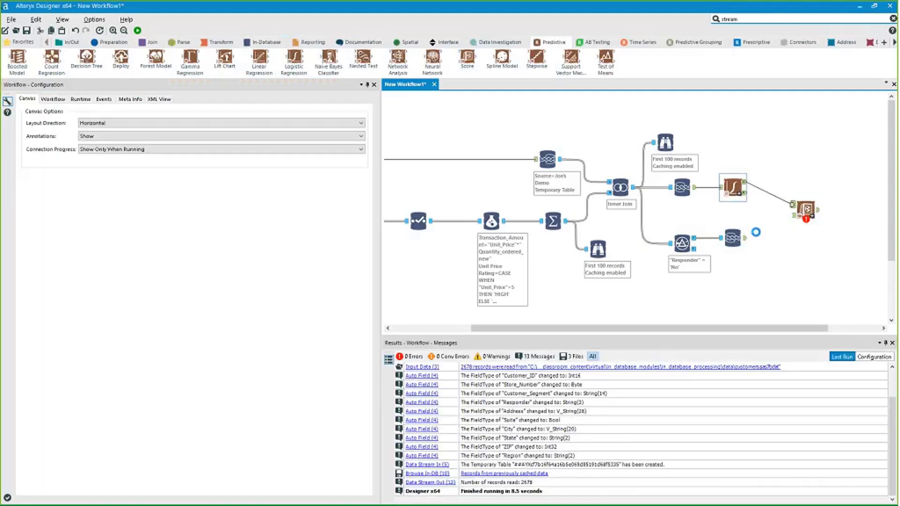
pyautogui.moveTo(744, 238); pyautogui.dragTo(795, 220)
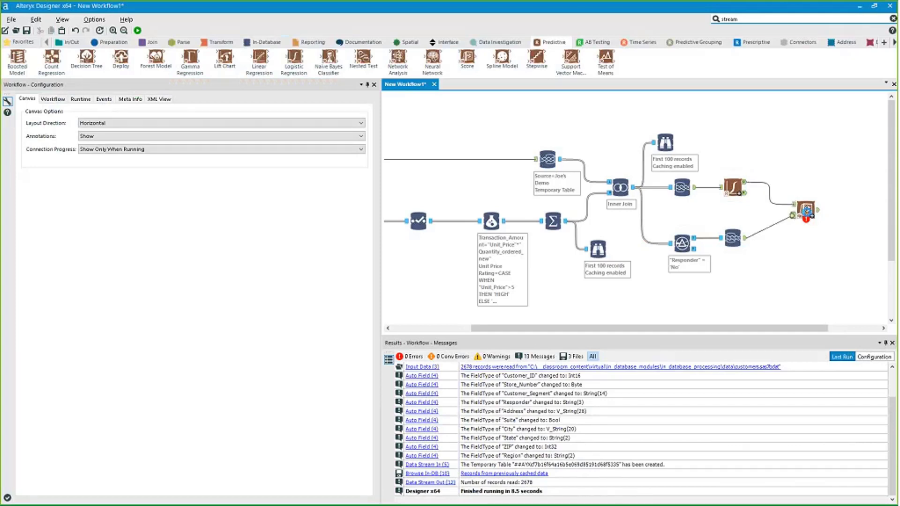
pyautogui.click(805, 209)
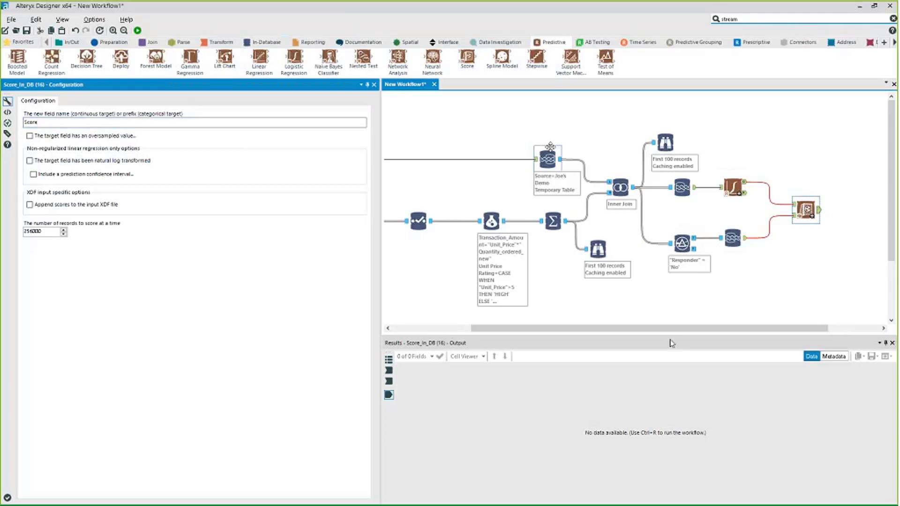
# Step: Connect a Data Stream In tool to the Score output, using the same database connection as the customers' Data Stream In
pyautogui.moveTo(619, 328); pyautogui.dragTo(672, 343)
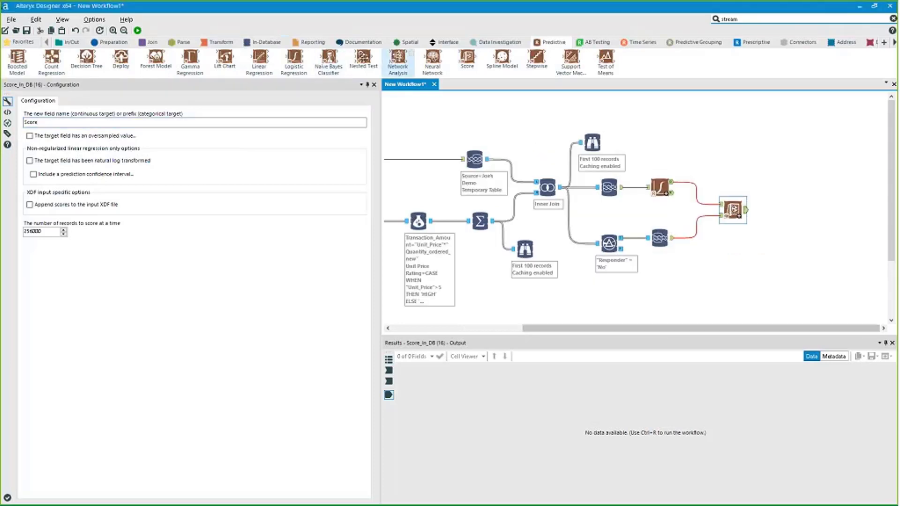
pyautogui.click(262, 43)
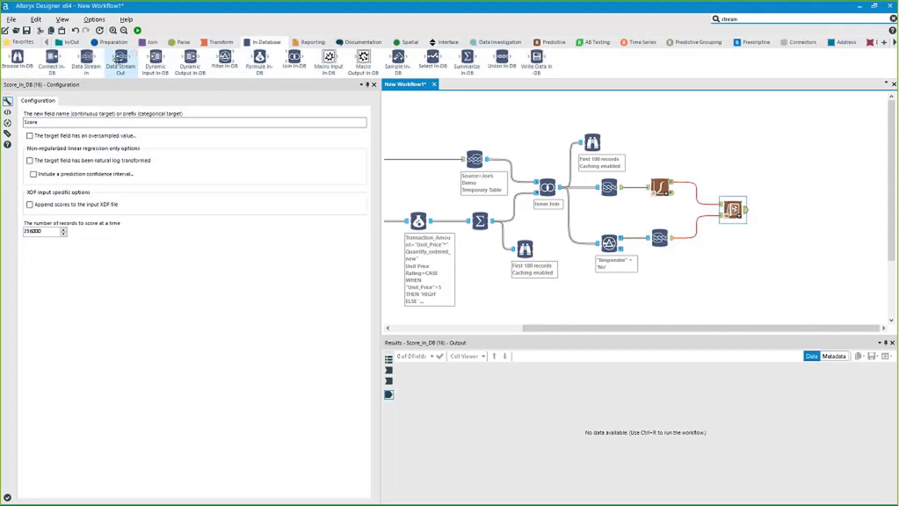
pyautogui.moveTo(90, 57); pyautogui.dragTo(784, 209)
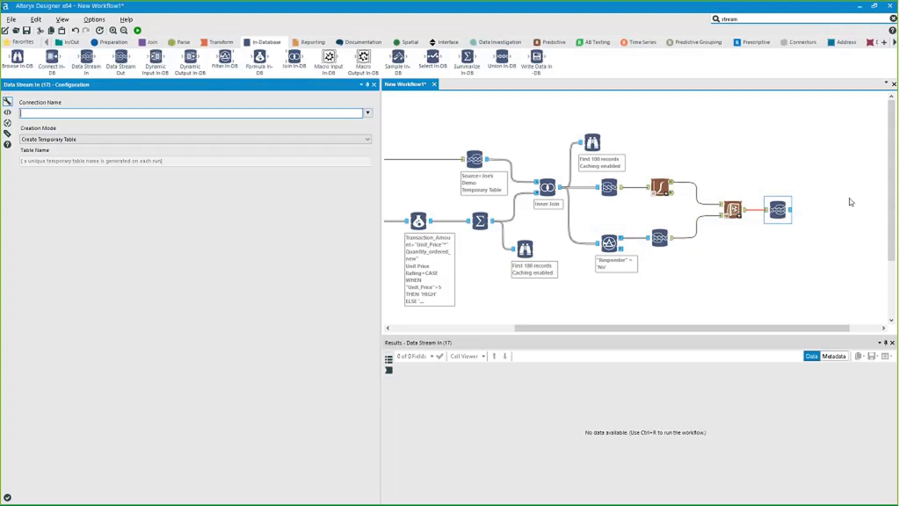
pyautogui.click(368, 113)
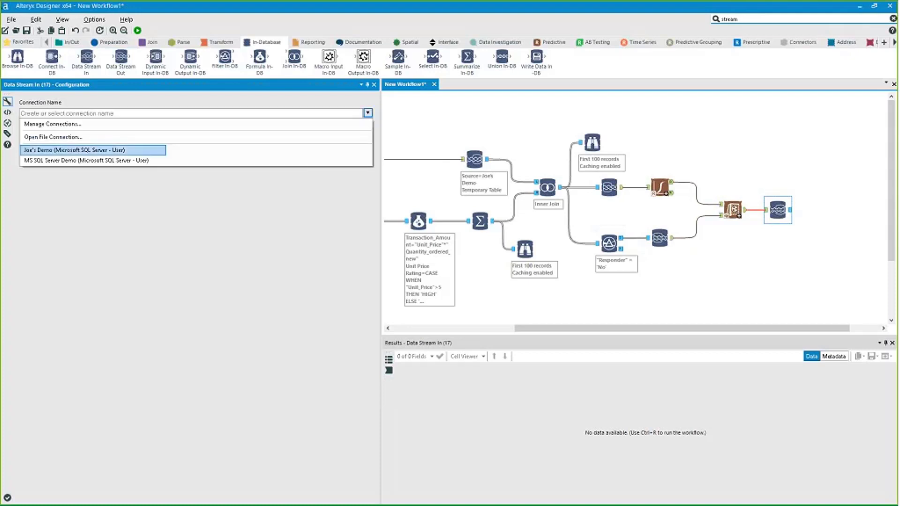
pyautogui.click(120, 150)
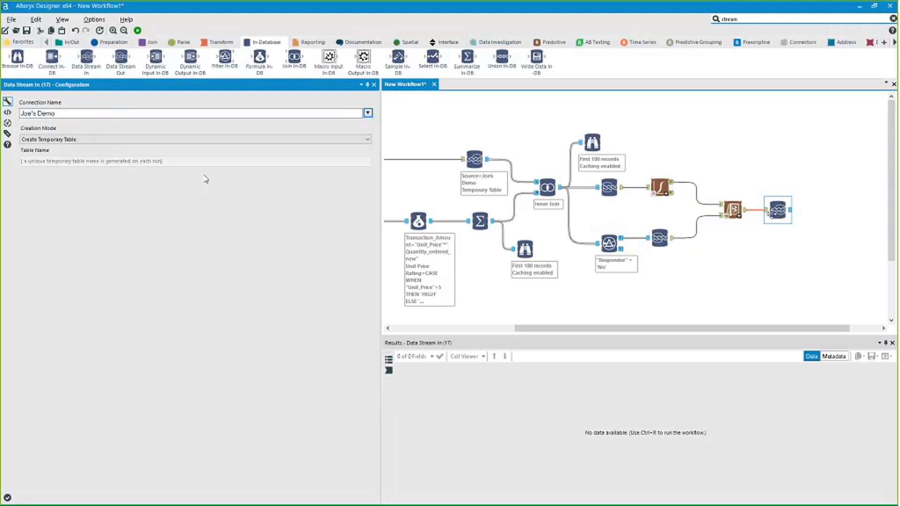
# Step: Place a Sample In-DB tool after the new Data Stream In and connect it to that tool's output
pyautogui.moveTo(600, 328); pyautogui.dragTo(675, 332)
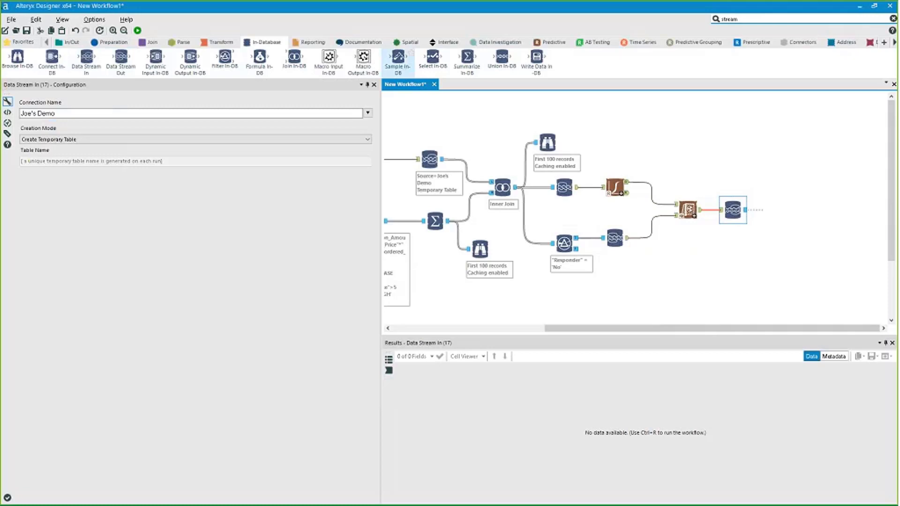
pyautogui.moveTo(397, 59); pyautogui.dragTo(783, 210)
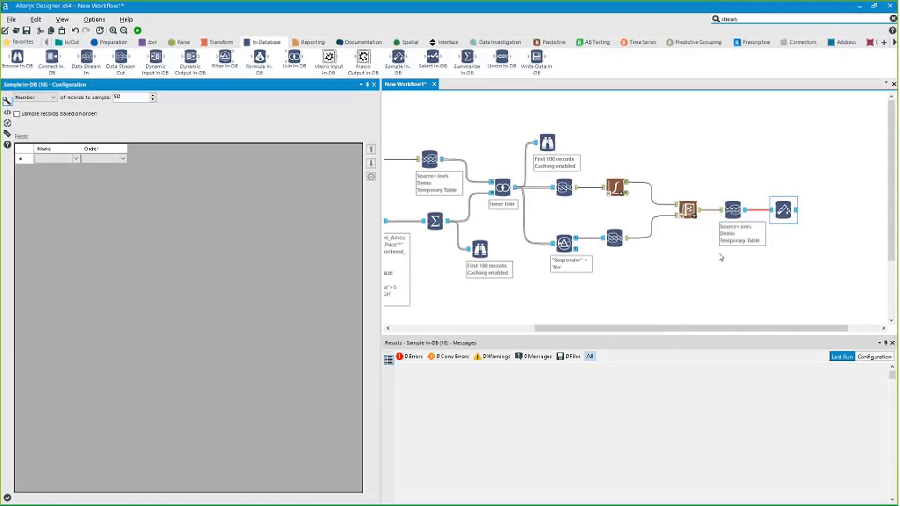
pyautogui.moveTo(782, 210); pyautogui.dragTo(777, 210)
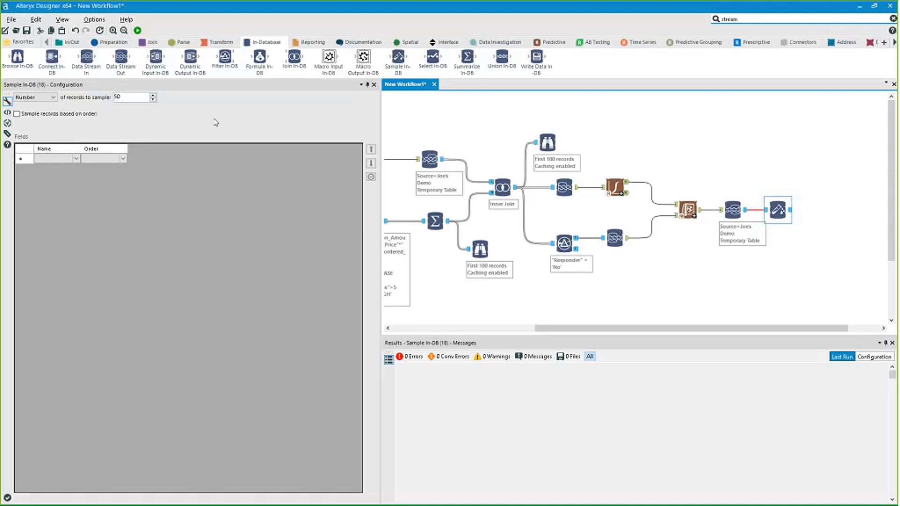
# Step: Set the Sample In-DB tool to 10 records with sampling based on order, and run the workflow
pyautogui.click(132, 97)
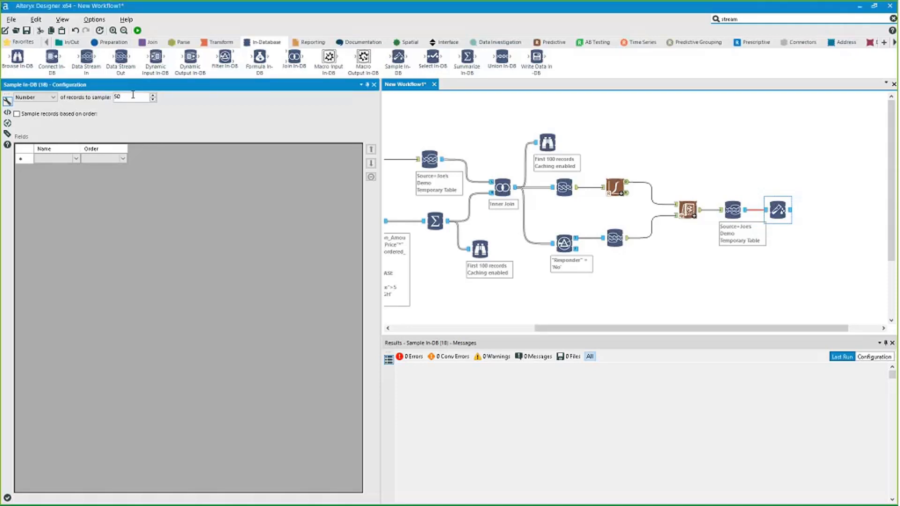
pyautogui.press('BackSpace')
pyautogui.press('BackSpace')
pyautogui.write('10')
pyautogui.click(18, 115)
pyautogui.click(76, 159)
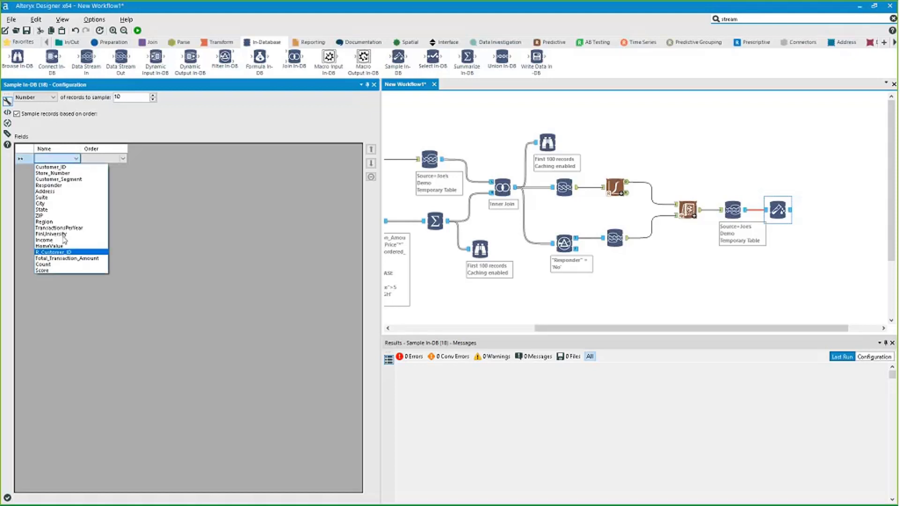
pyautogui.click(201, 261)
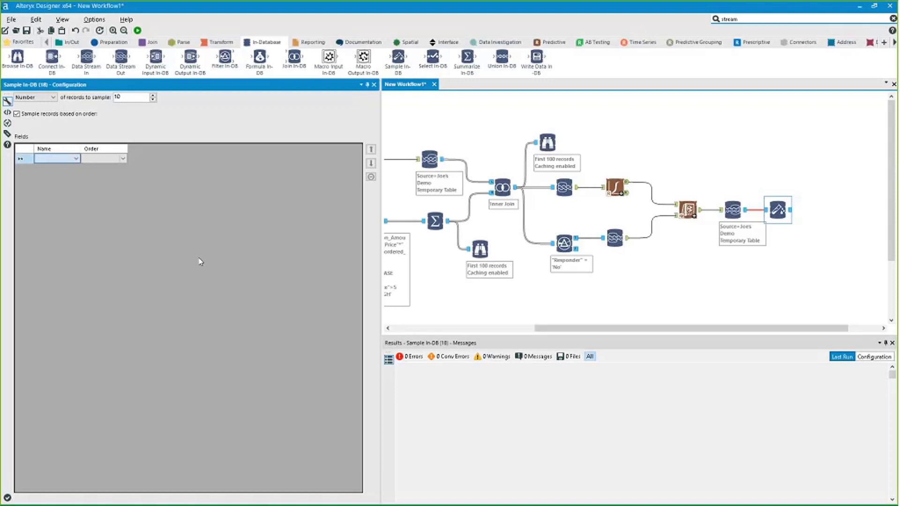
pyautogui.click(137, 30)
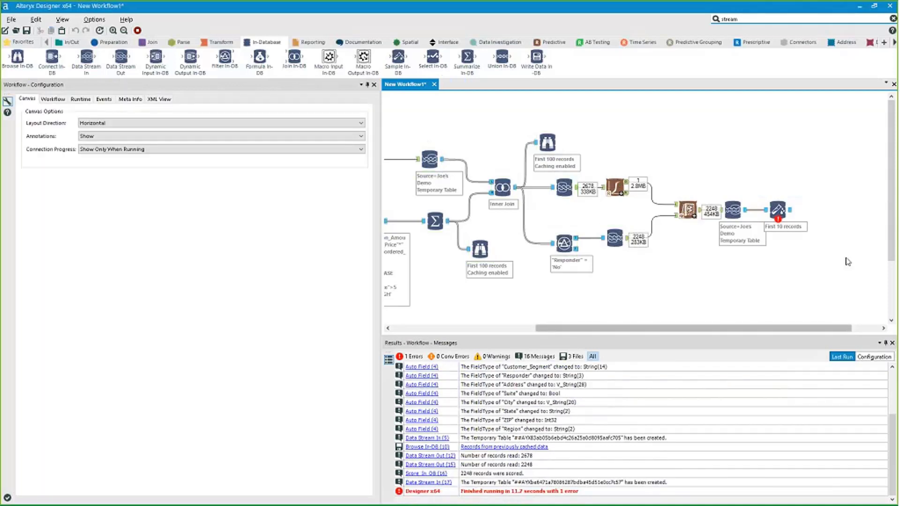
# Step: Order the Sample In-DB records by Score_Yes in Descending order
pyautogui.click(777, 219)
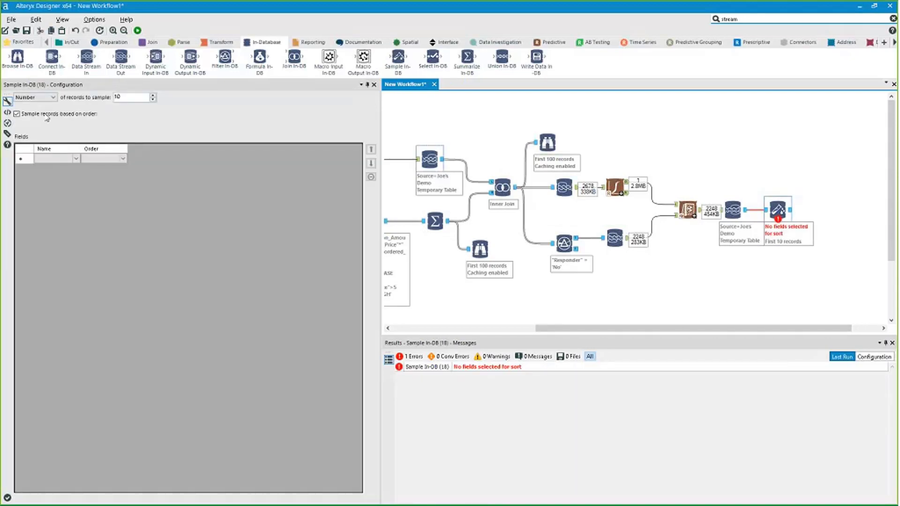
pyautogui.click(75, 159)
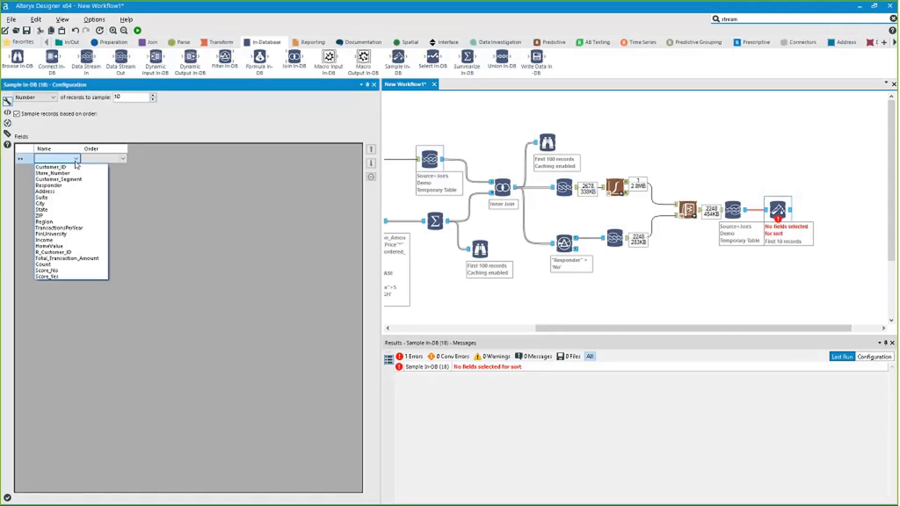
pyautogui.click(65, 276)
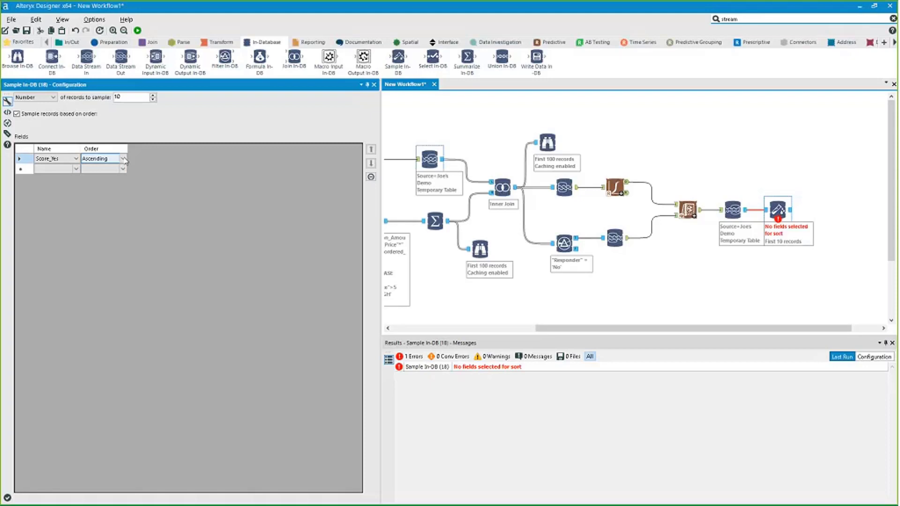
pyautogui.click(123, 159)
pyautogui.click(114, 169)
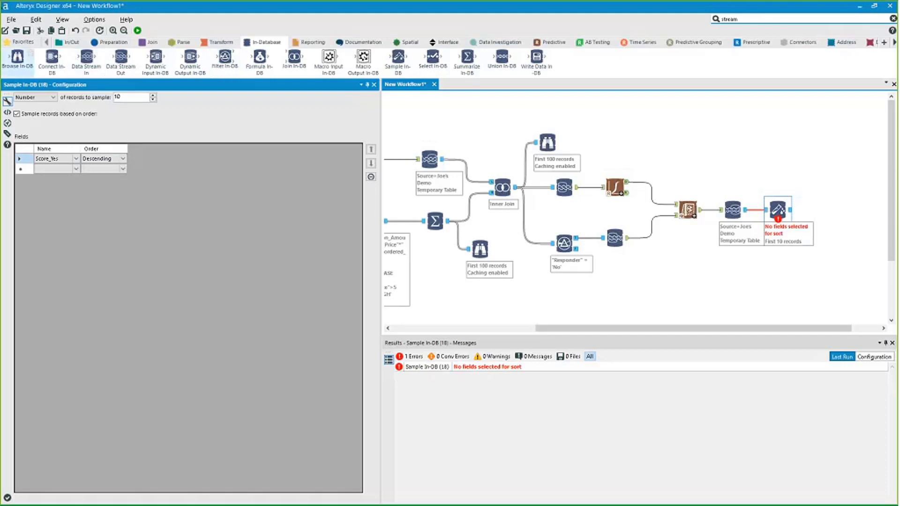
# Step: Attach a Browse In-DB tool to the Sample In-DB output and run the workflow to examine the Score_No and Score_Yes columns
pyautogui.moveTo(18, 57); pyautogui.dragTo(841, 217)
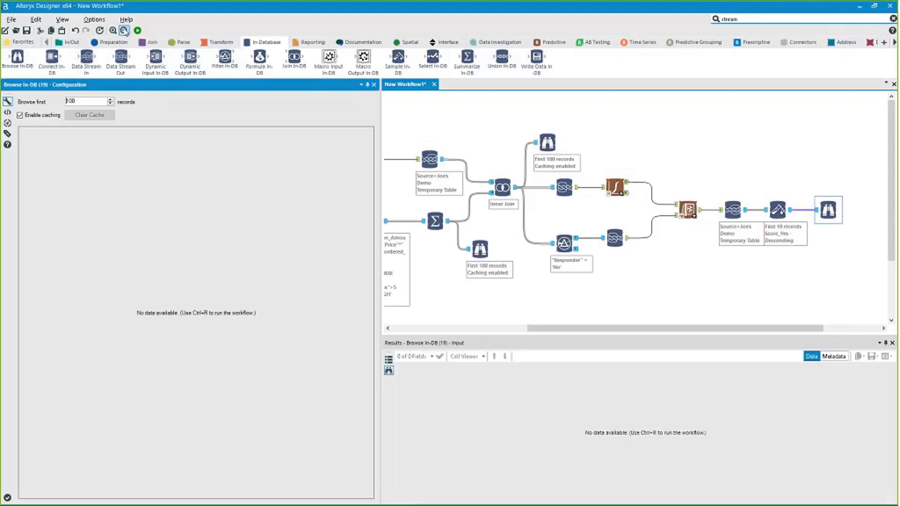
pyautogui.click(137, 31)
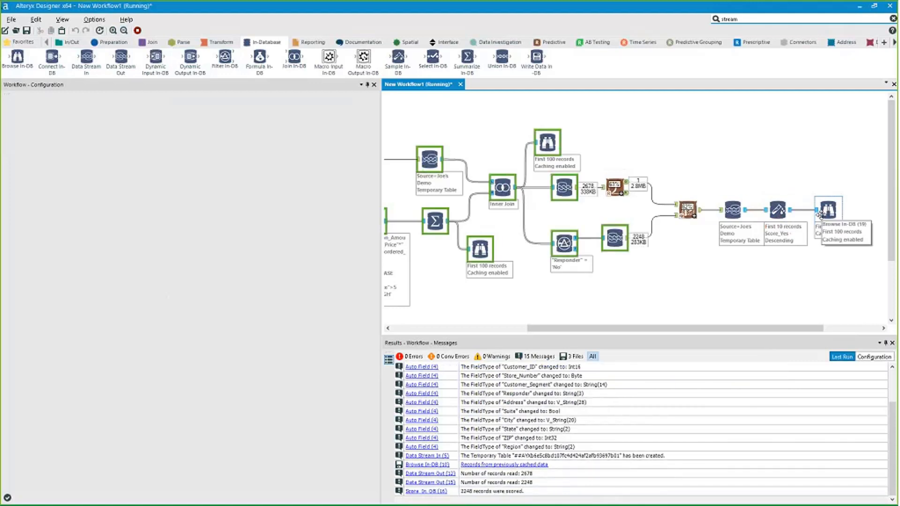
pyautogui.click(820, 214)
pyautogui.moveTo(537, 499); pyautogui.dragTo(744, 499)
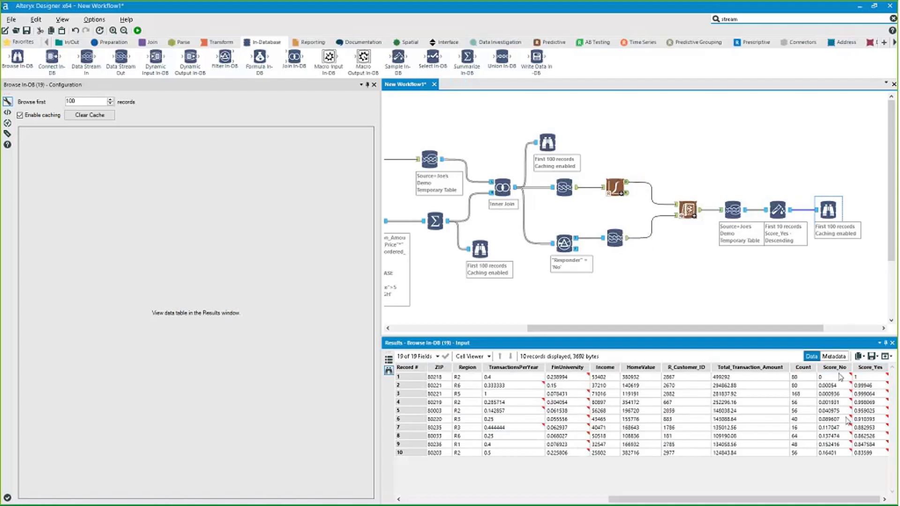
pyautogui.moveTo(839, 376); pyautogui.dragTo(868, 454)
pyautogui.click(856, 378)
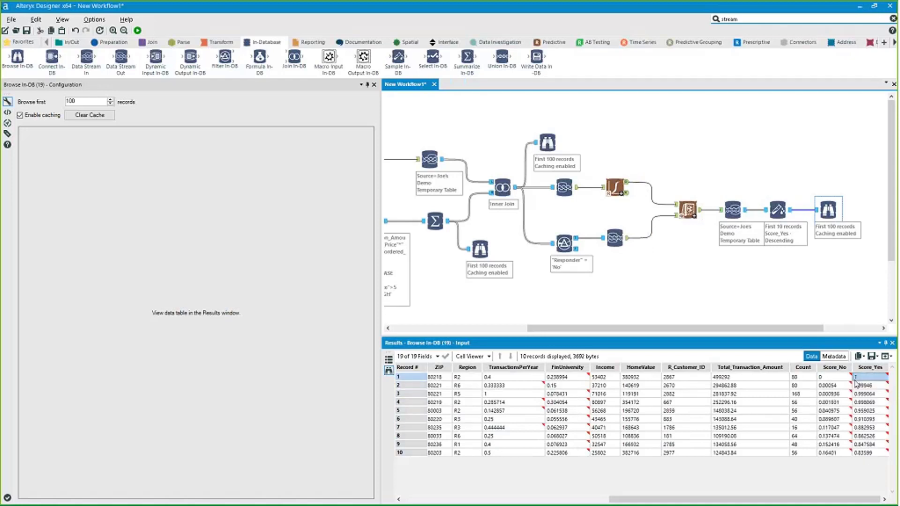
# Step: Place a Write Data In-DB tool below the last Browse In-DB and connect the Sample In-DB output to it
pyautogui.moveTo(855, 380); pyautogui.dragTo(842, 377)
pyautogui.moveTo(674, 329); pyautogui.dragTo(731, 329)
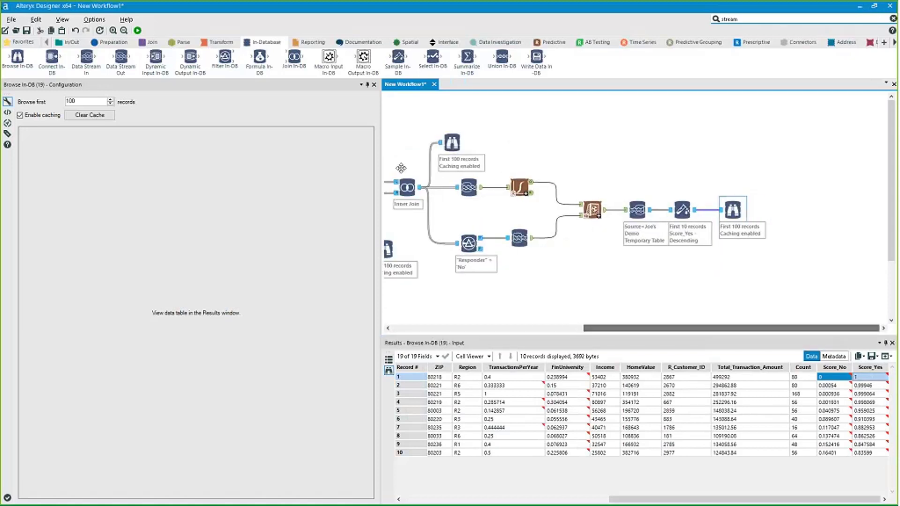
pyautogui.moveTo(401, 168); pyautogui.dragTo(738, 255)
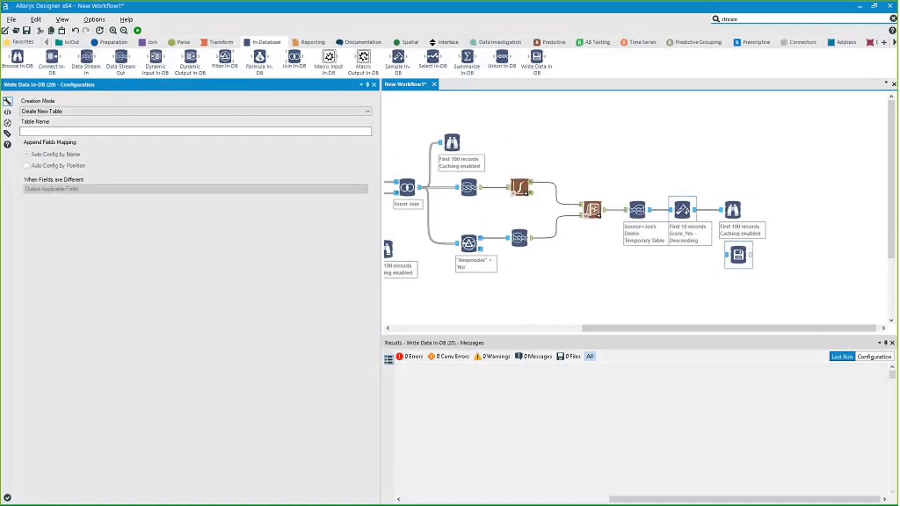
pyautogui.moveTo(695, 210); pyautogui.dragTo(726, 254)
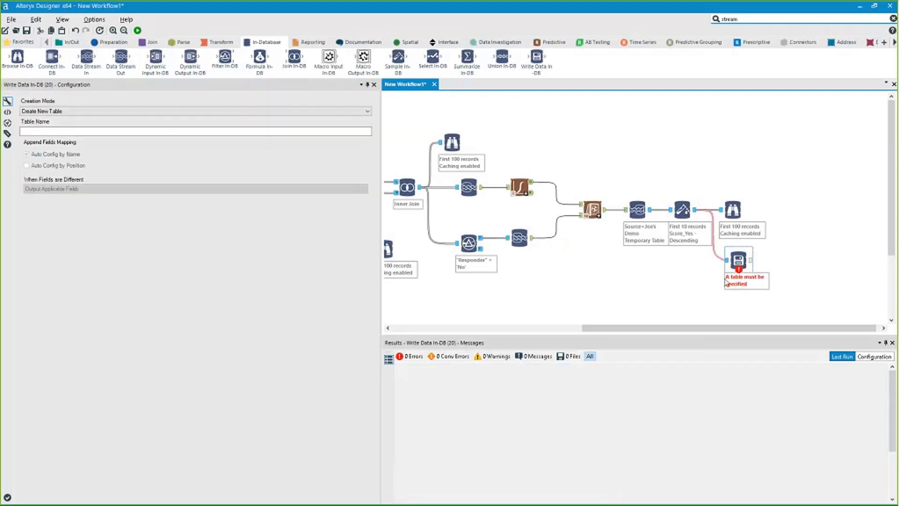
# Step: Configure Write Data In-DB to Create New Table with the table name TopTenResponders, and run the workflow
pyautogui.click(329, 112)
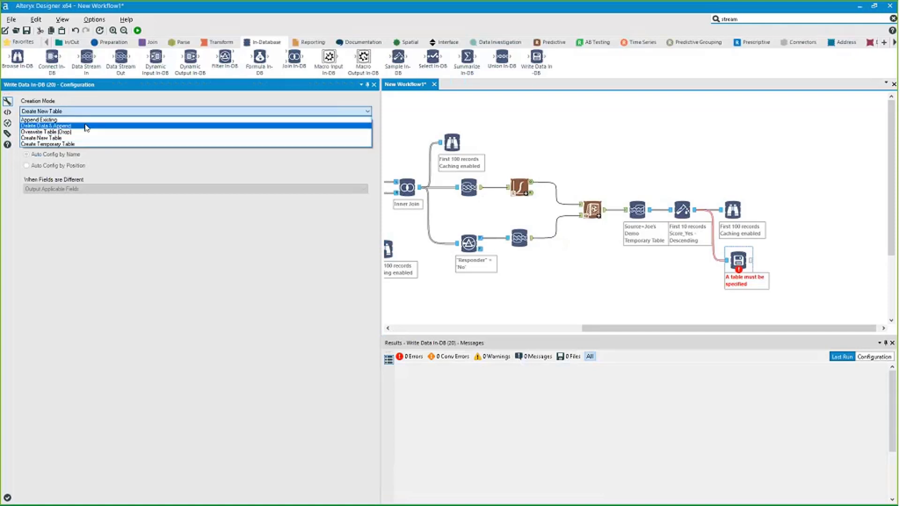
pyautogui.click(60, 138)
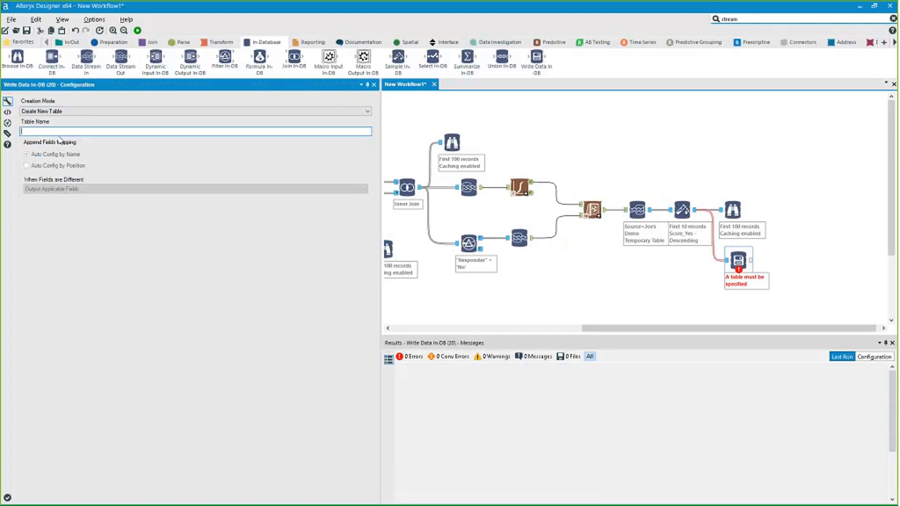
pyautogui.write('TopTenResponders')
pyautogui.click(137, 31)
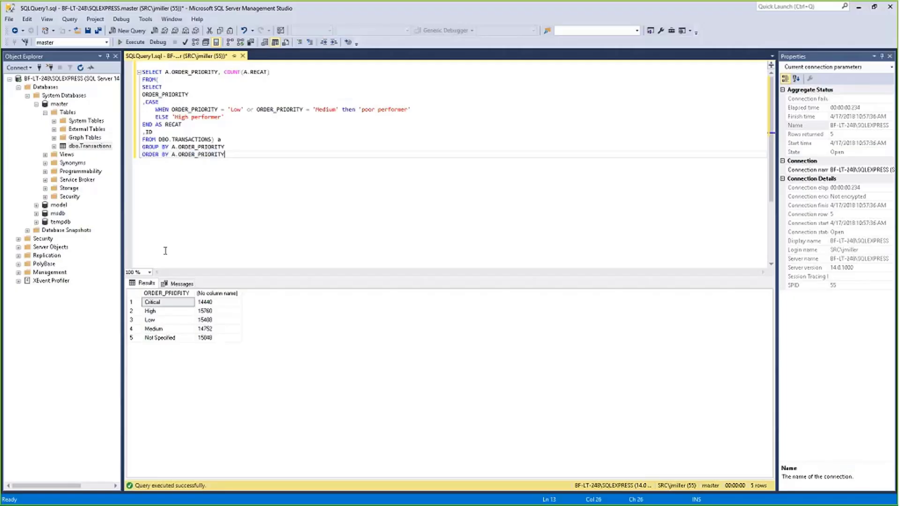
# Step: Switch to SQL Server Management Studio, refresh the master database's tables, and locate the TopTenResponders table
pyautogui.click(81, 68)
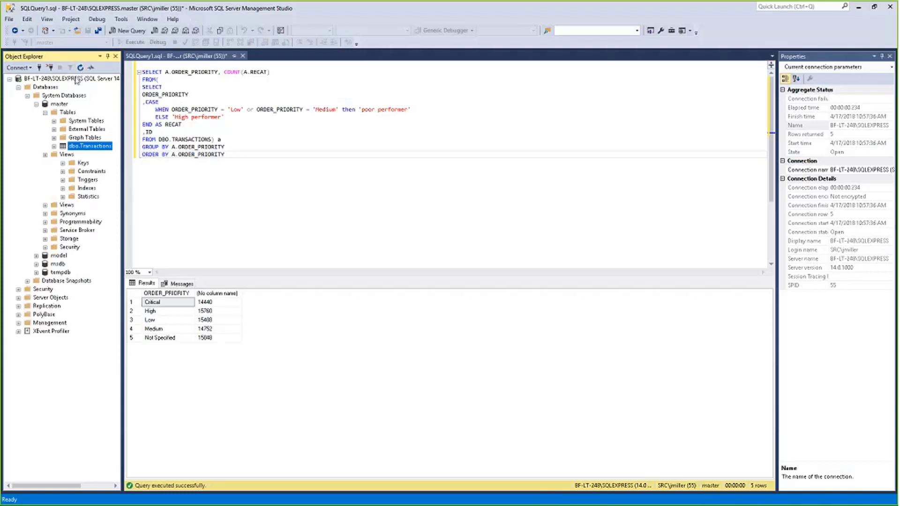
pyautogui.click(36, 104)
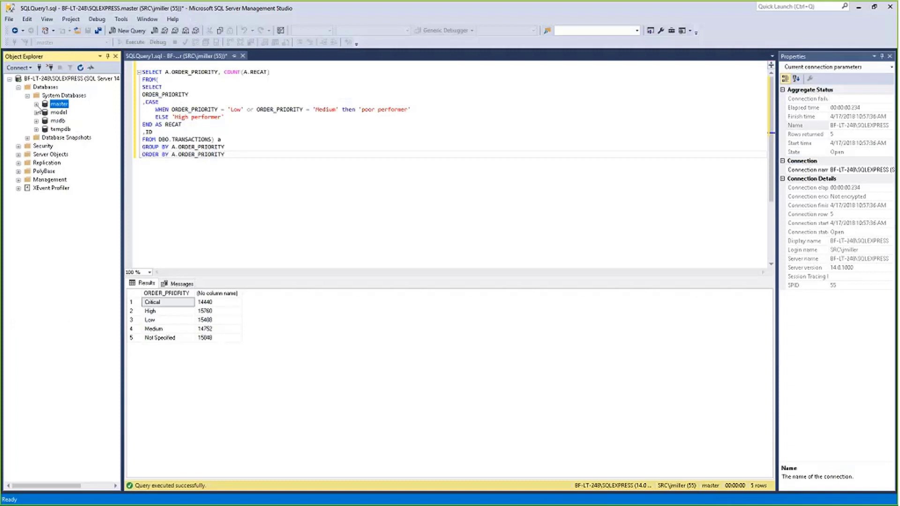
pyautogui.click(36, 104)
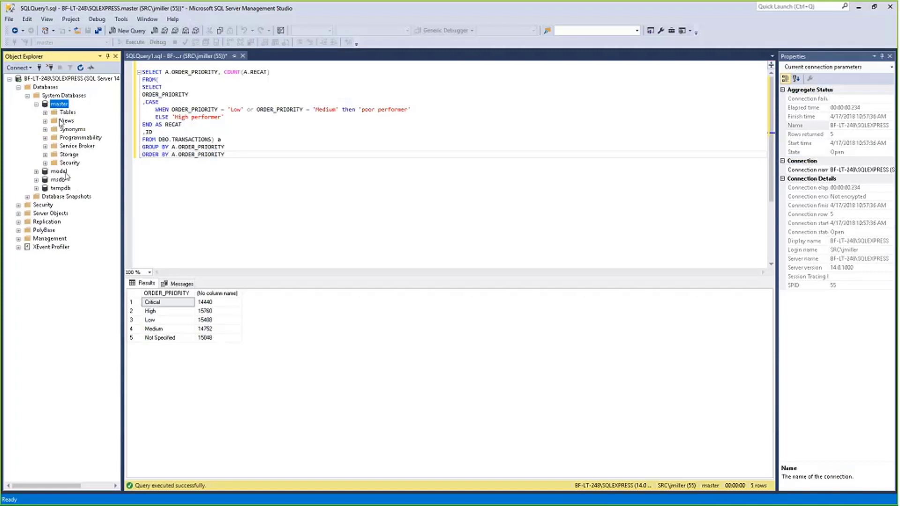
pyautogui.click(45, 113)
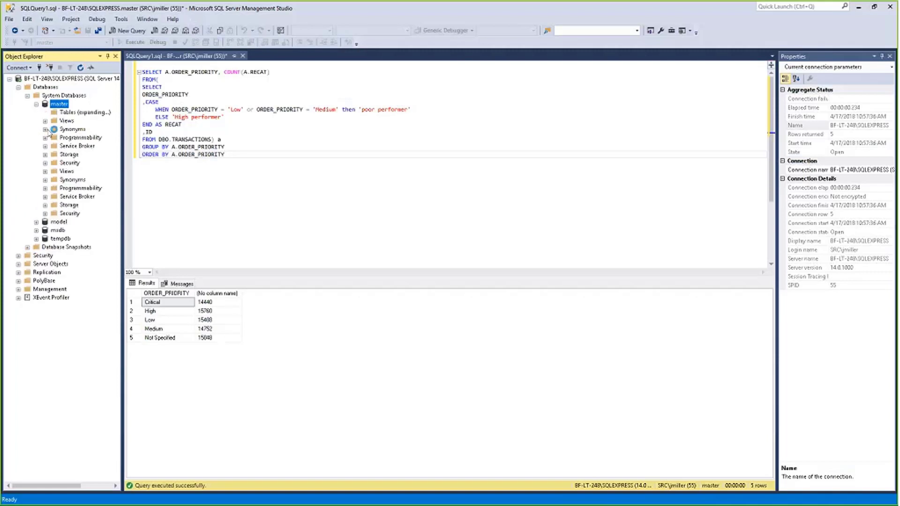
pyautogui.click(82, 145)
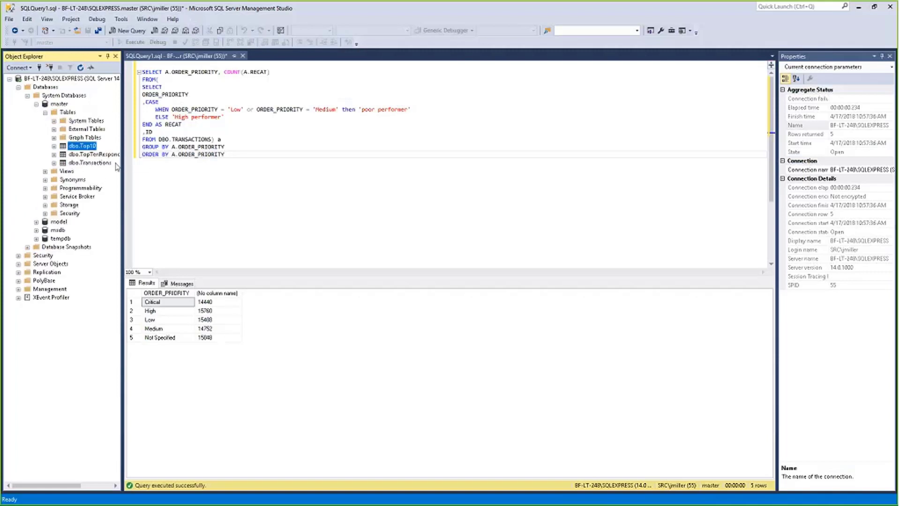
pyautogui.click(101, 158)
pyautogui.doubleClick(100, 155)
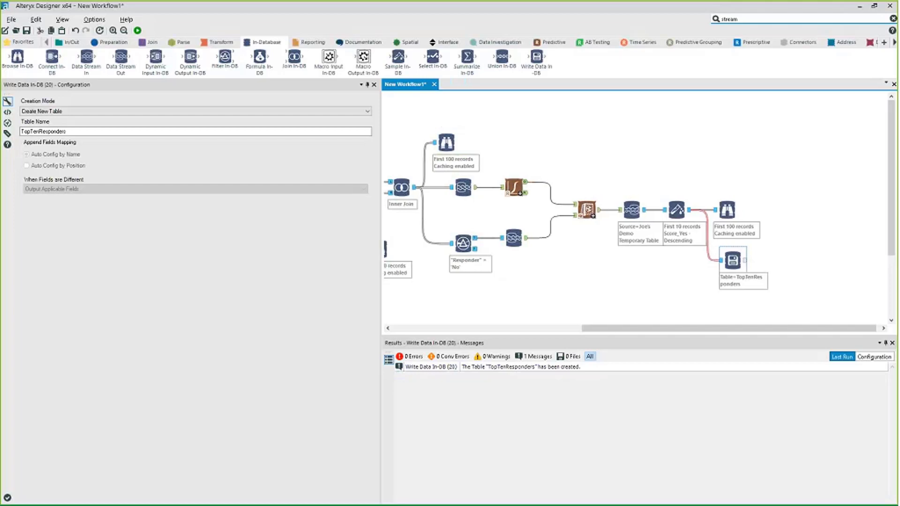
pyautogui.click(812, 328)
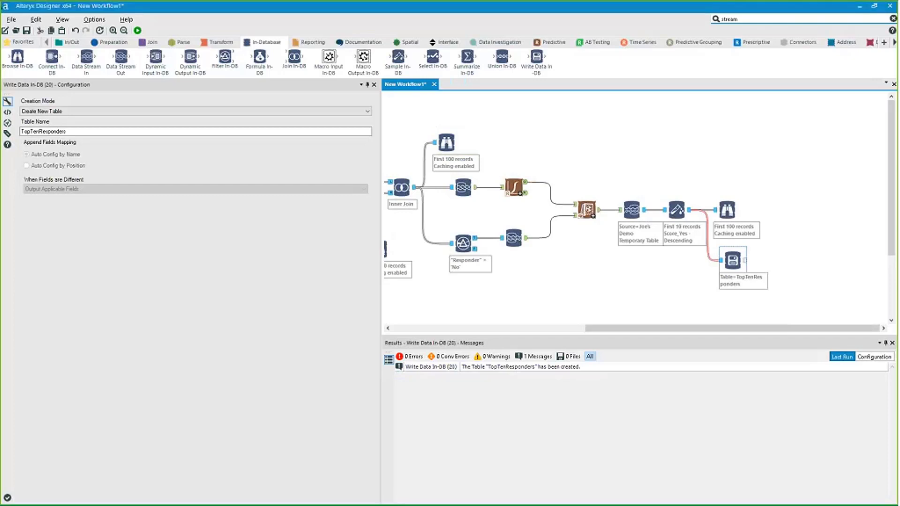
pyautogui.moveTo(160, 56); pyautogui.dragTo(771, 260)
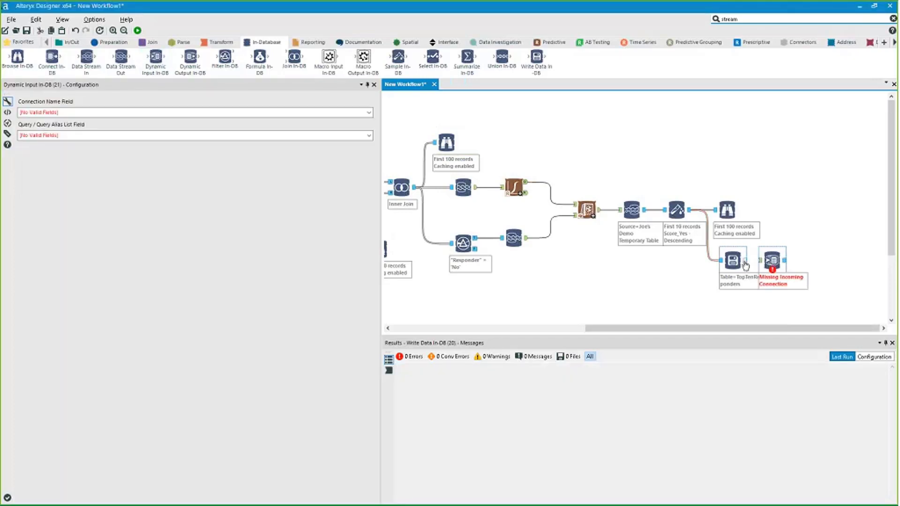
pyautogui.moveTo(765, 267); pyautogui.dragTo(783, 273)
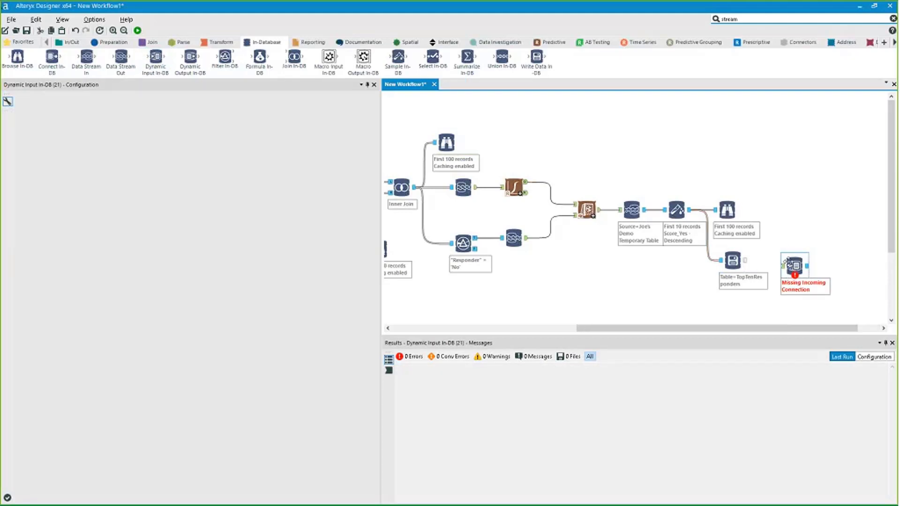
pyautogui.press('Delete')
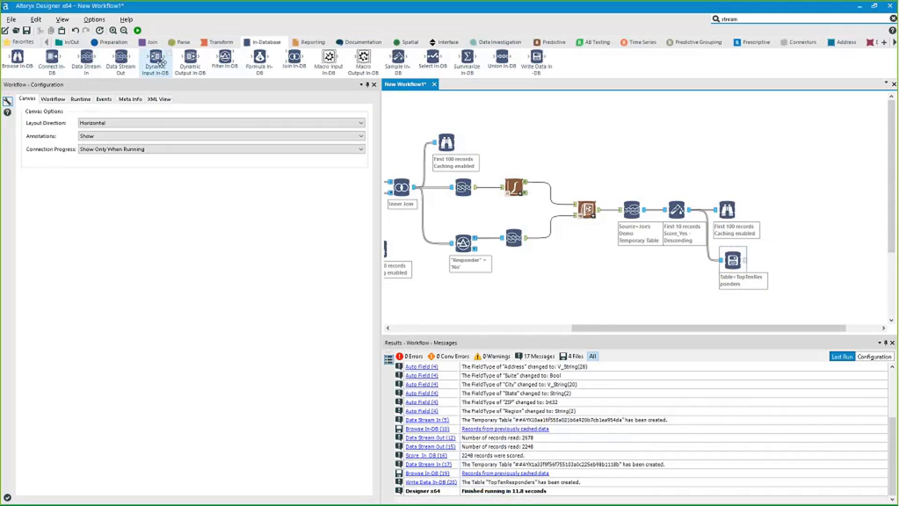
# Step: Connect a Dynamic Output In-DB tool to the Write Data In-DB output, attach a Browse to it, and run the workflow
pyautogui.moveTo(178, 62); pyautogui.dragTo(789, 261)
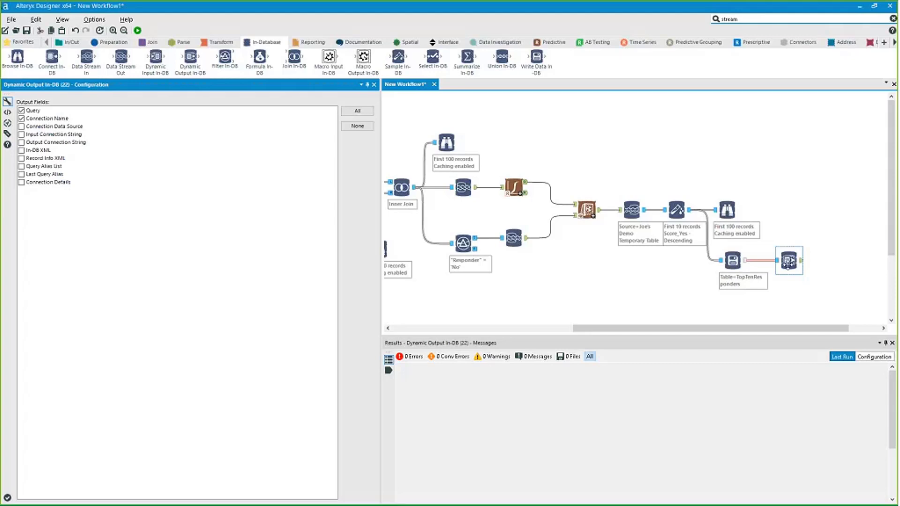
pyautogui.hotkey('ctrl', 'shift', 'b')
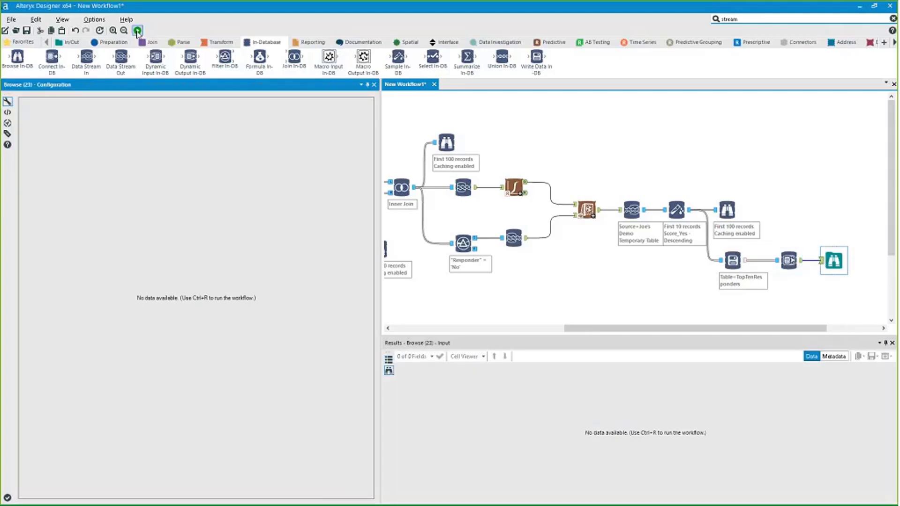
pyautogui.click(137, 31)
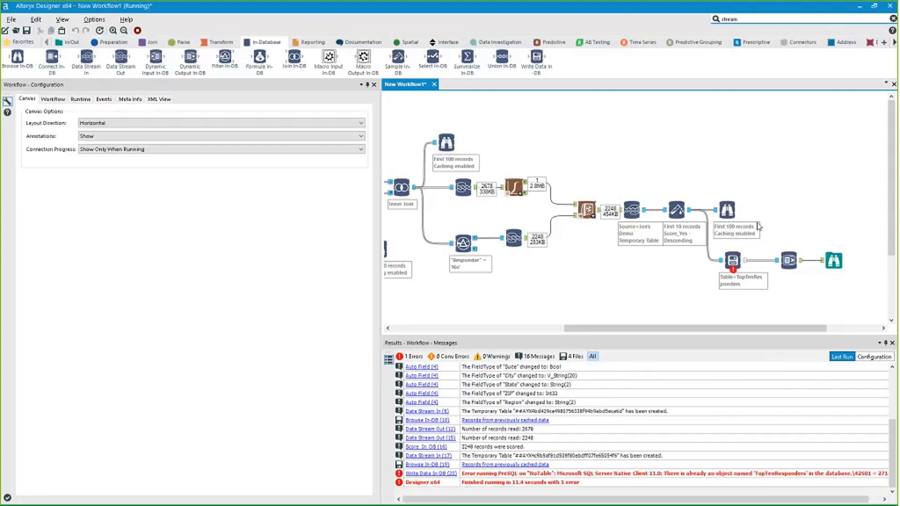
# Step: Set the Write Data In-DB creation mode to Overwrite Table (Drop) and rerun the workflow
pyautogui.click(733, 259)
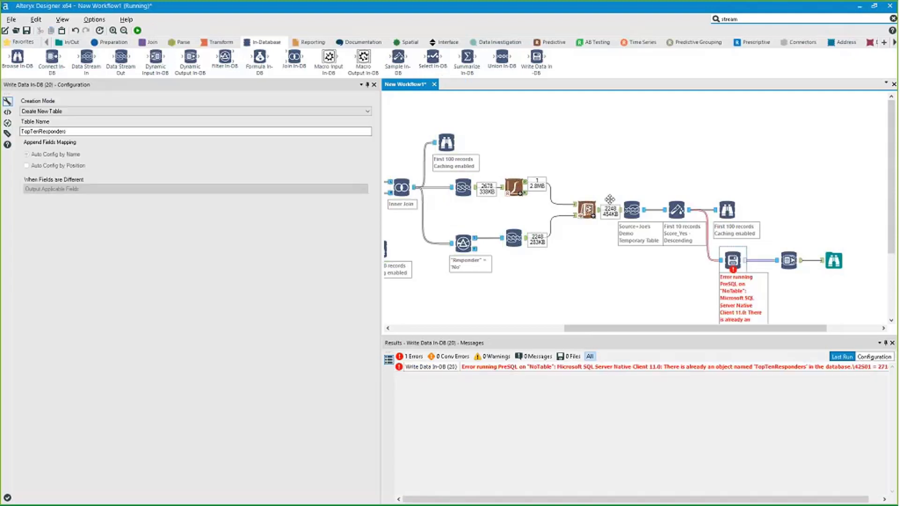
pyautogui.click(98, 112)
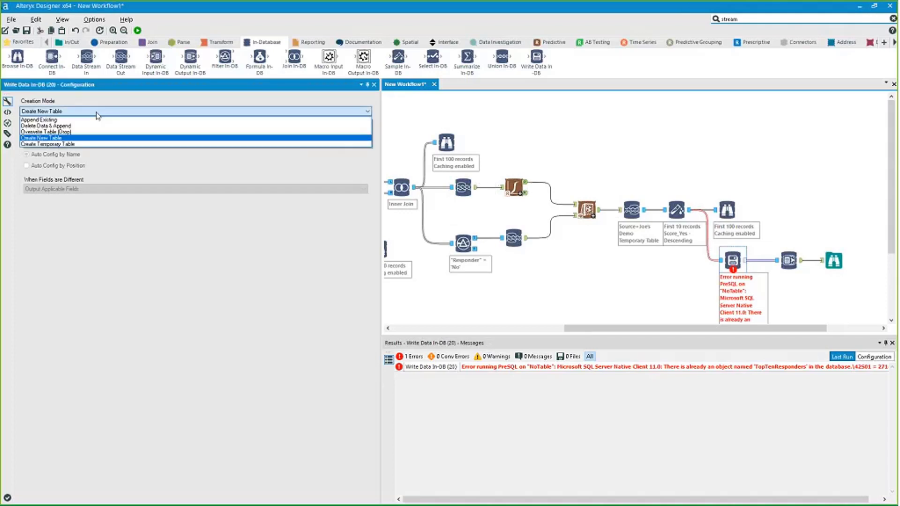
pyautogui.click(94, 133)
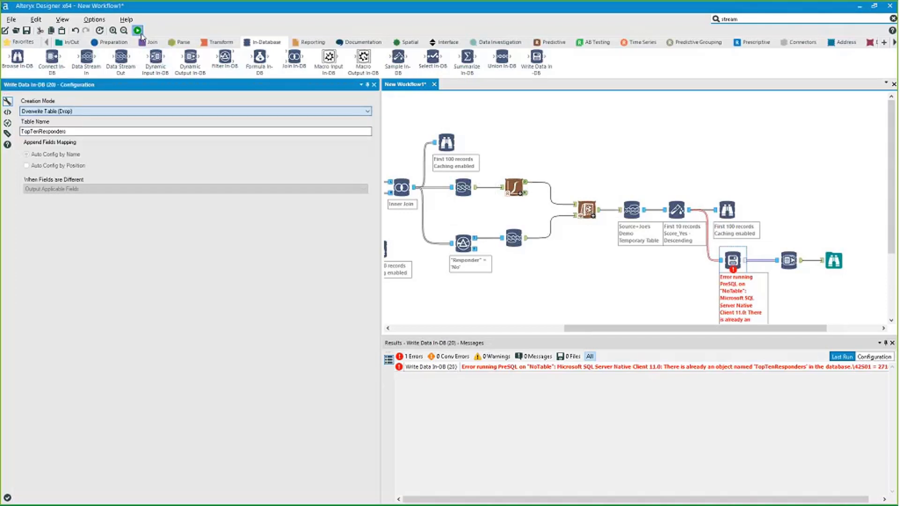
pyautogui.hotkey('ctrl', 'r')
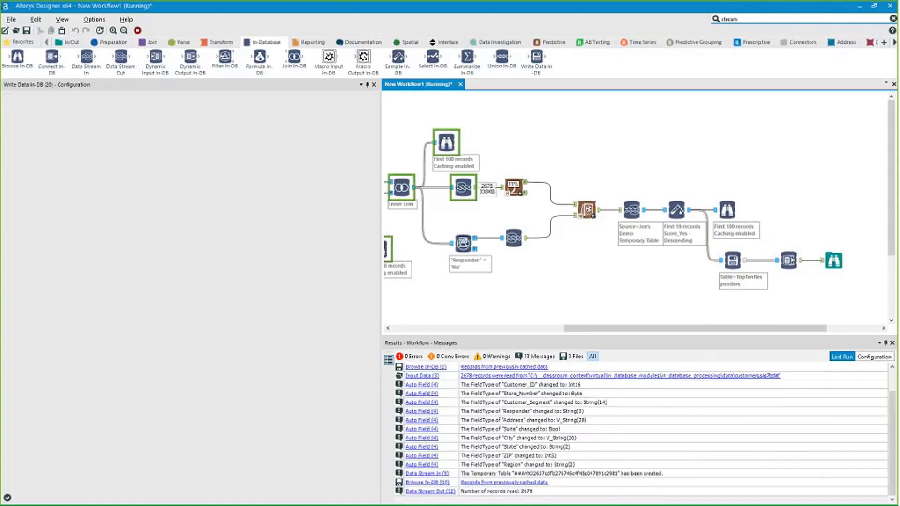
# Step: Examine the Write Data In-DB messages and the Query and Connection Name fields in the Browse after Dynamic Output In-DB
pyautogui.click(745, 194)
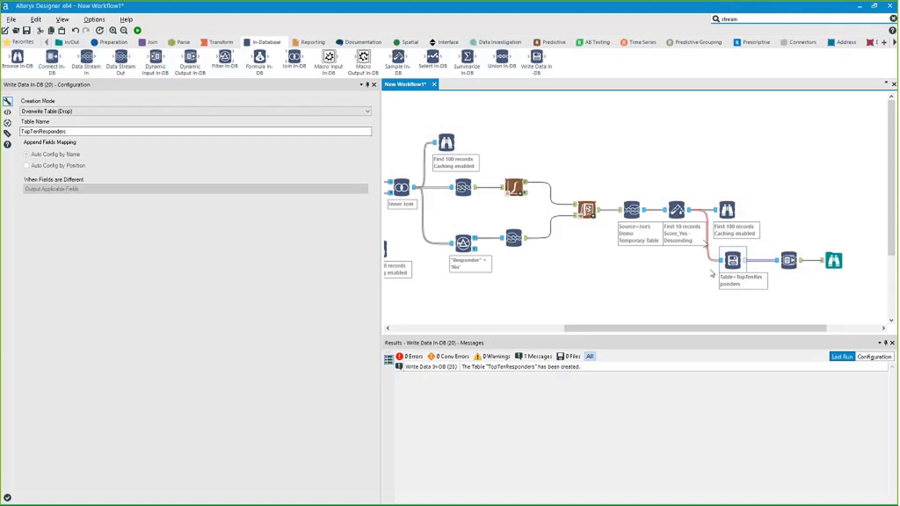
pyautogui.click(833, 260)
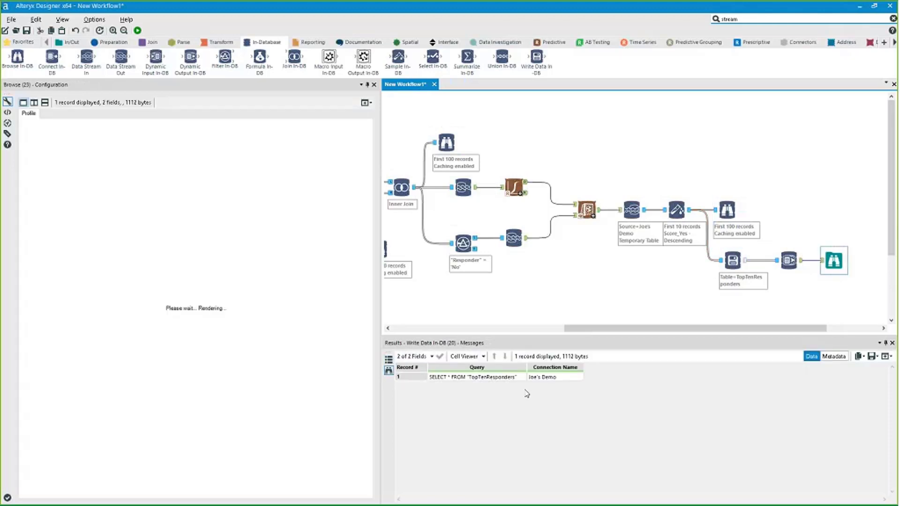
pyautogui.click(508, 381)
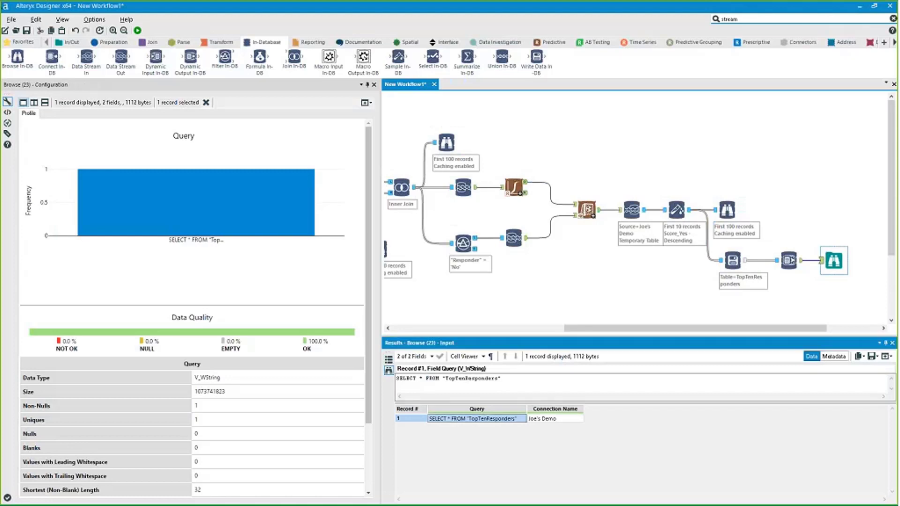
pyautogui.moveTo(507, 379); pyautogui.dragTo(488, 379)
pyautogui.click(546, 408)
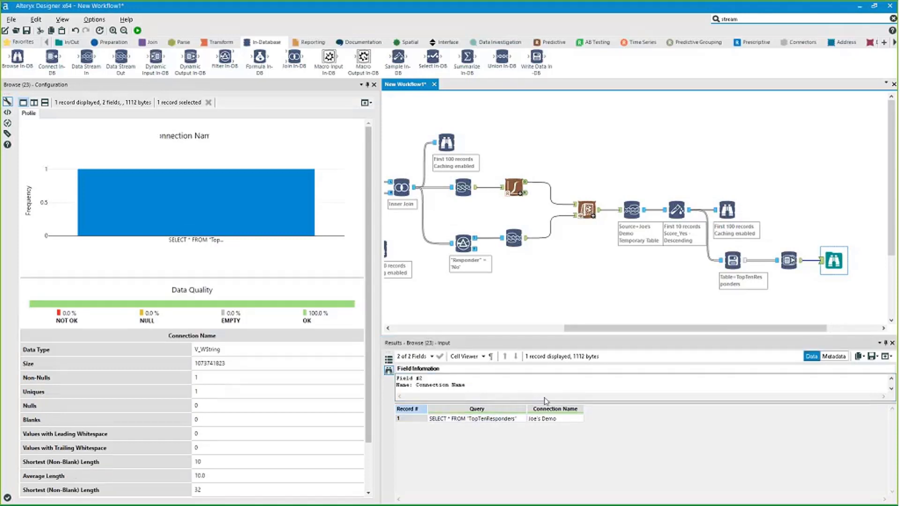
pyautogui.click(732, 260)
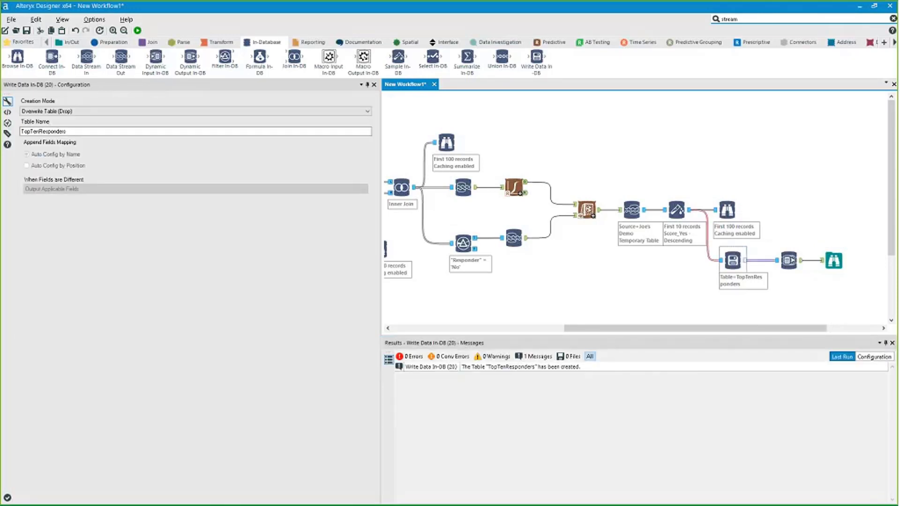
# Step: Connect a second Dynamic Output In-DB tool to the Summarize In-DB output, add a Browse after it, and run the workflow
pyautogui.moveTo(702, 328); pyautogui.dragTo(591, 328)
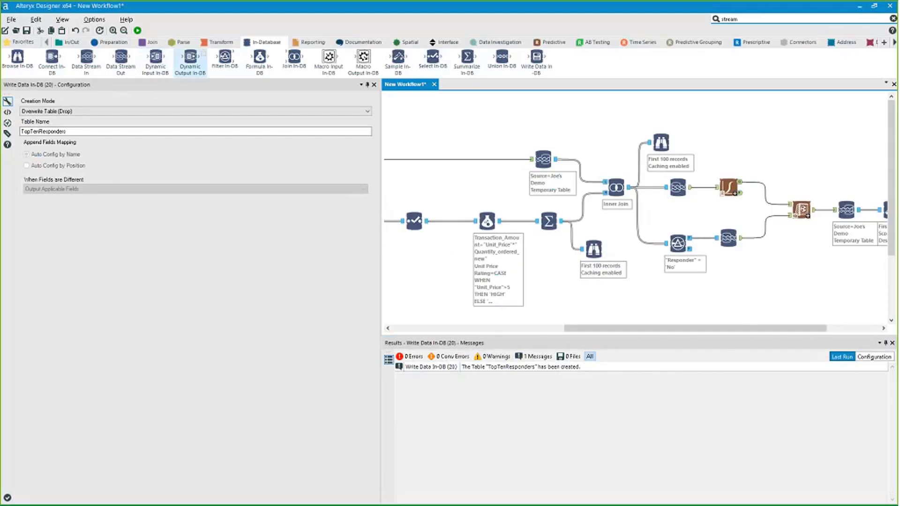
pyautogui.moveTo(190, 59); pyautogui.dragTo(627, 298)
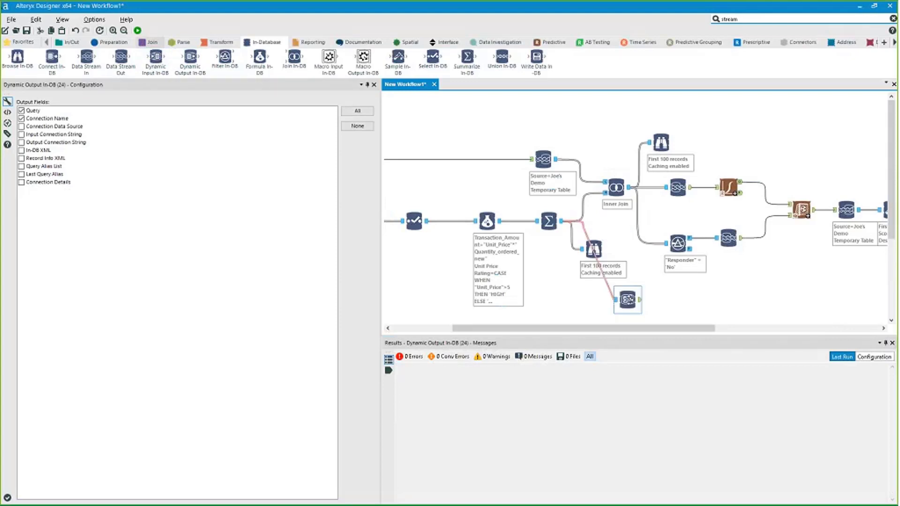
pyautogui.hotkey('ctrl', 'shift', 'b')
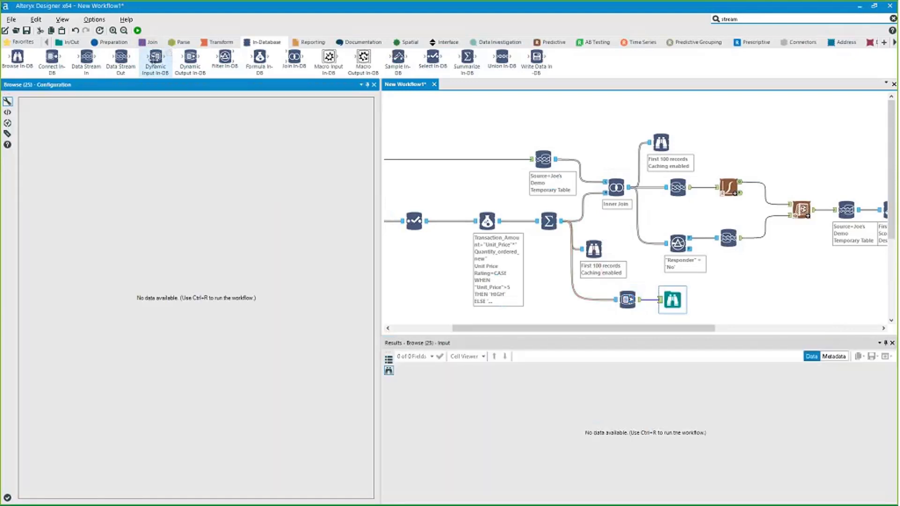
pyautogui.hotkey('ctrl', 'r')
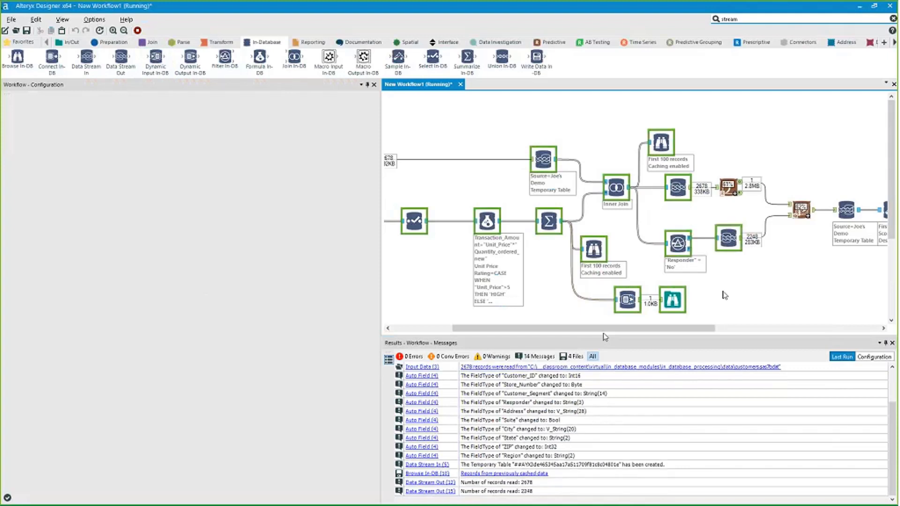
# Step: Widen the Query column in the new Browse's results and show the full query text in the cell viewer
pyautogui.click(672, 298)
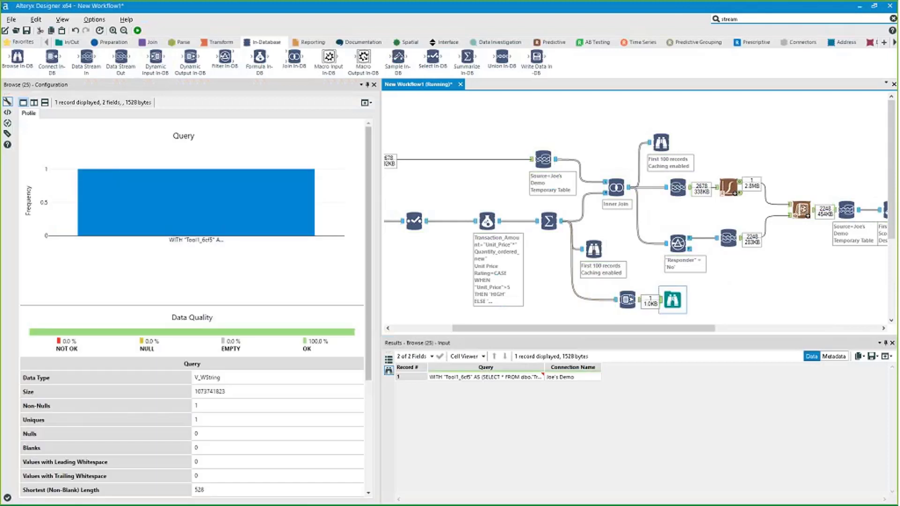
pyautogui.moveTo(543, 376); pyautogui.dragTo(743, 375)
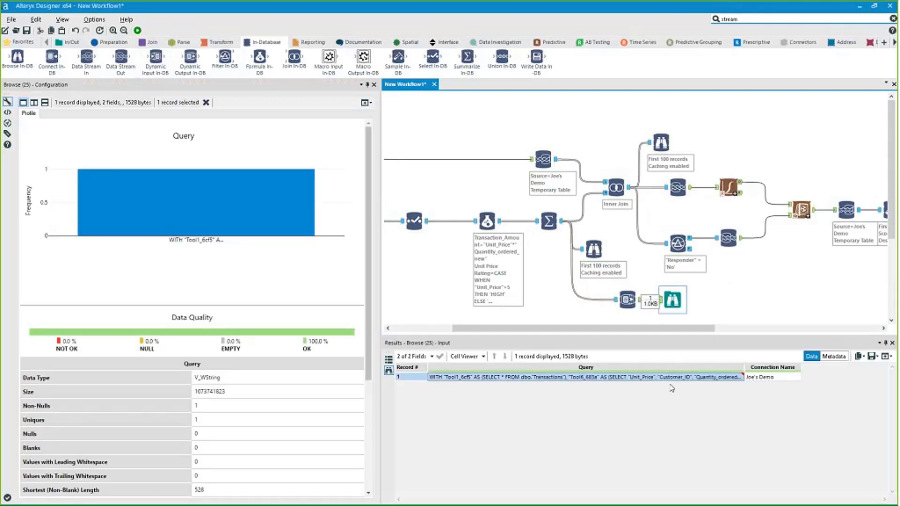
pyautogui.doubleClick(709, 378)
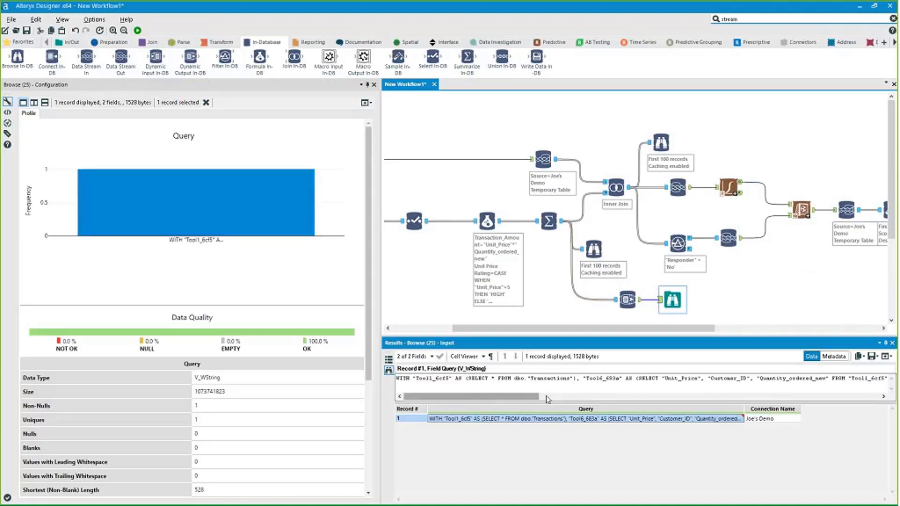
# Step: Examine more of the query text in the cell viewer, and select the In-DB tools from Connect In-DB through Join In-DB on the canvas
pyautogui.moveTo(539, 396); pyautogui.dragTo(546, 396)
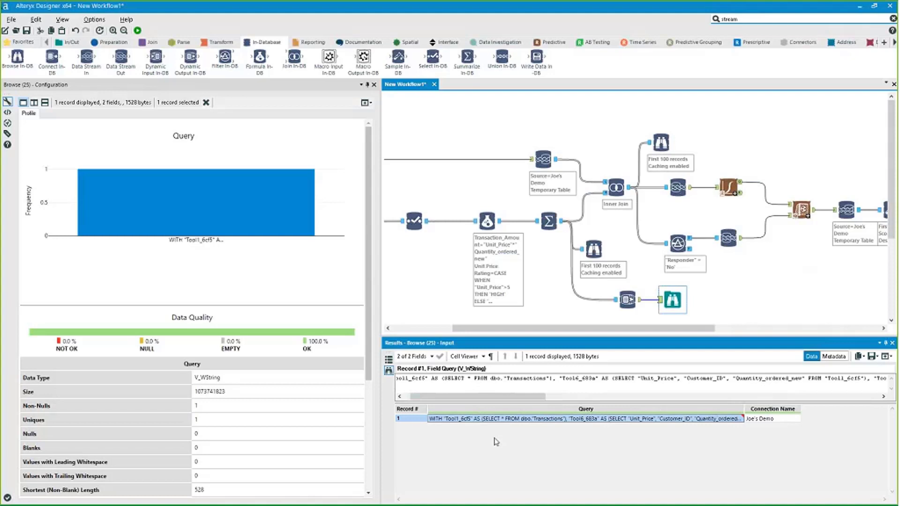
pyautogui.scroll(-3, 635, 178)
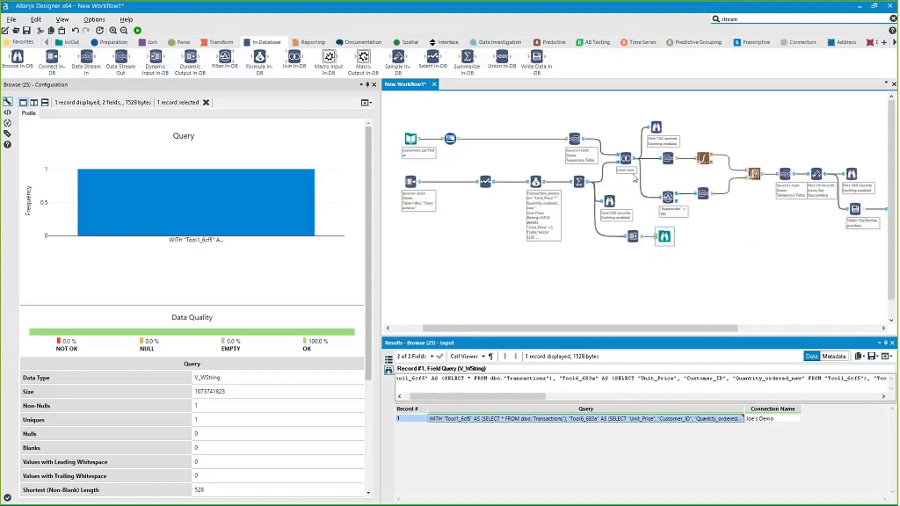
pyautogui.moveTo(636, 177); pyautogui.dragTo(389, 159)
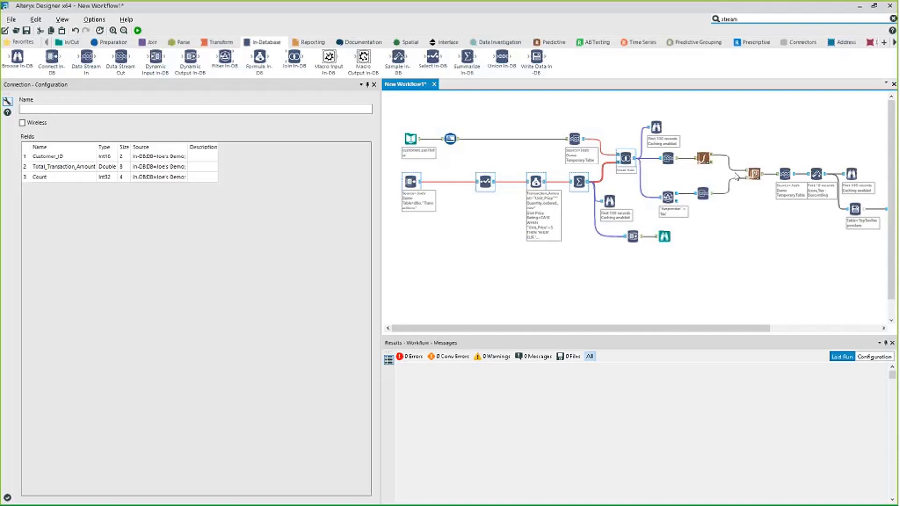
# Step: Show the Formula In-DB tool's configuration and examine the SQL expression for Transaction_Amount
pyautogui.click(536, 183)
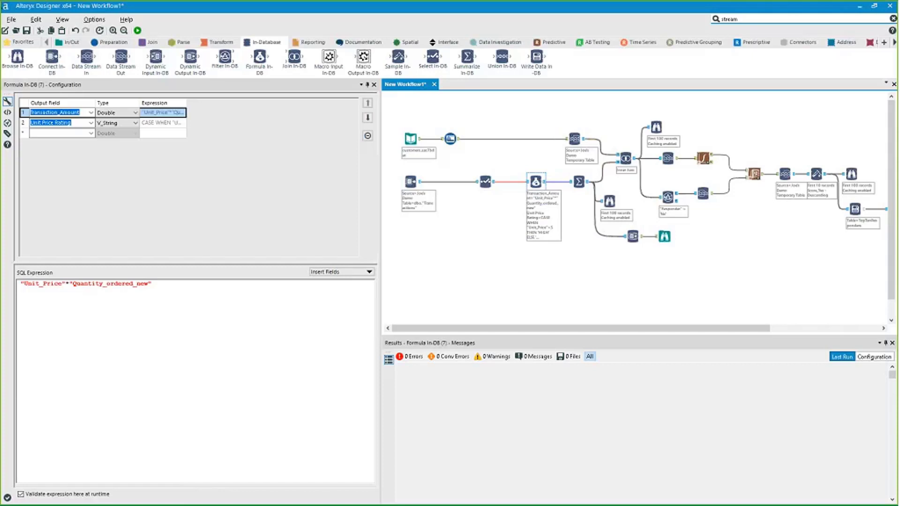
pyautogui.click(154, 337)
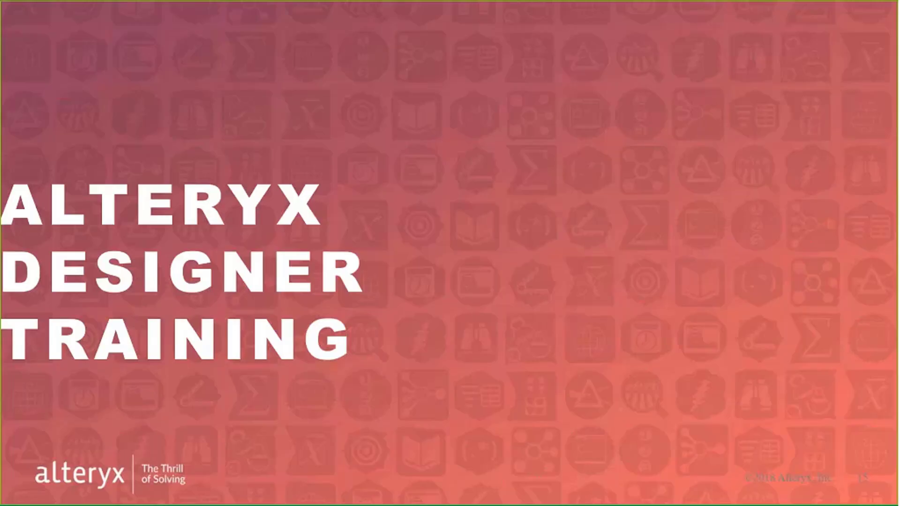
pyautogui.click(530, 370)
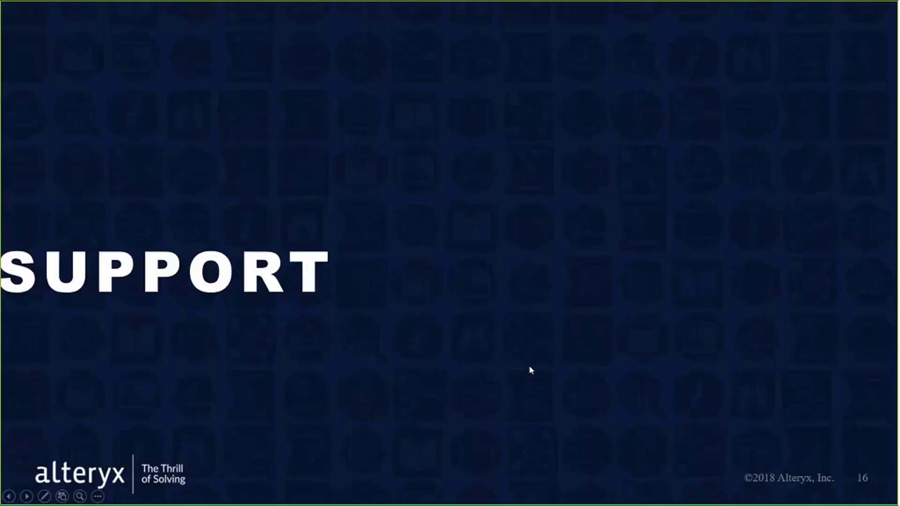